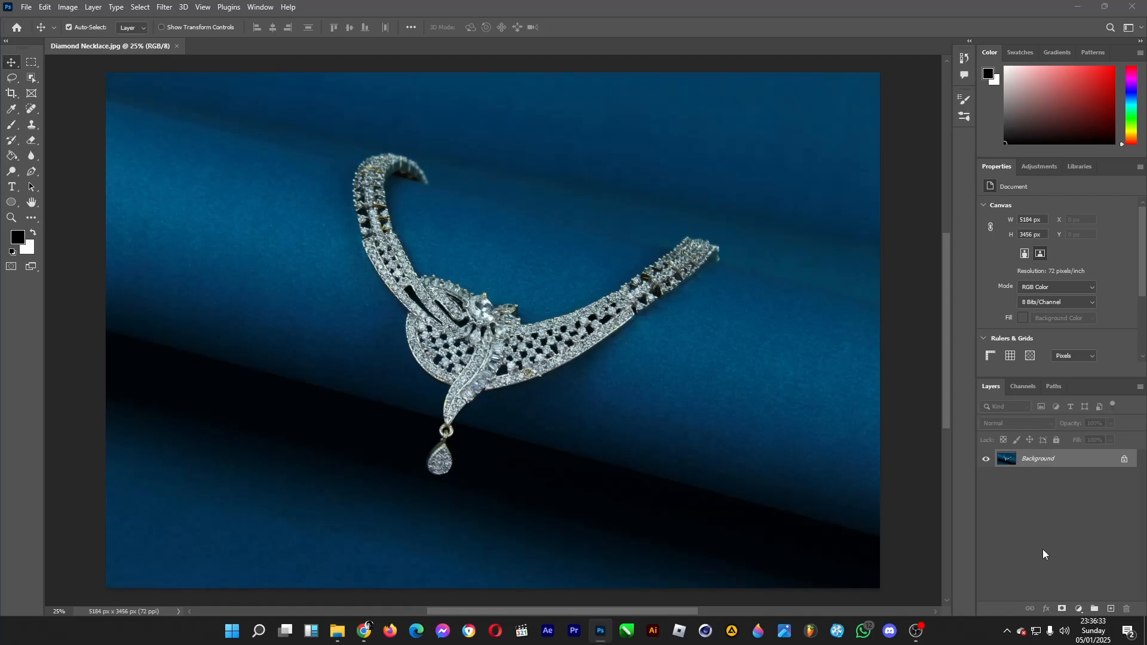
# Select the diamond necklace with the Object Selection tool and copy it onto its own layer
pyautogui.click(33, 80)
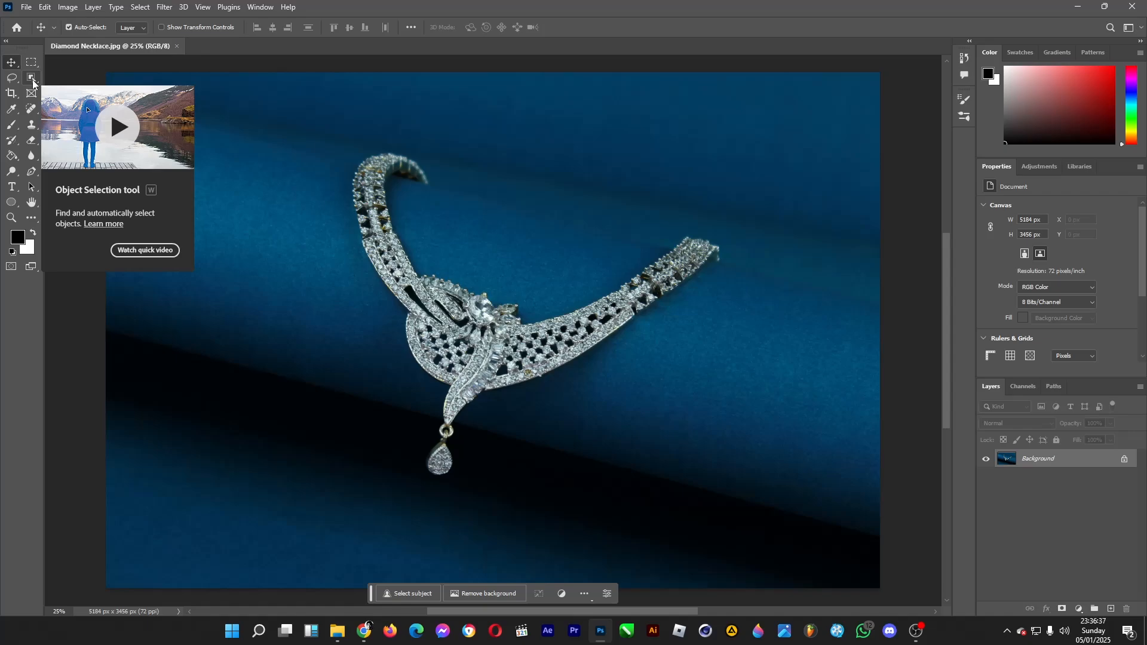
pyautogui.click(33, 82)
pyautogui.click(388, 237)
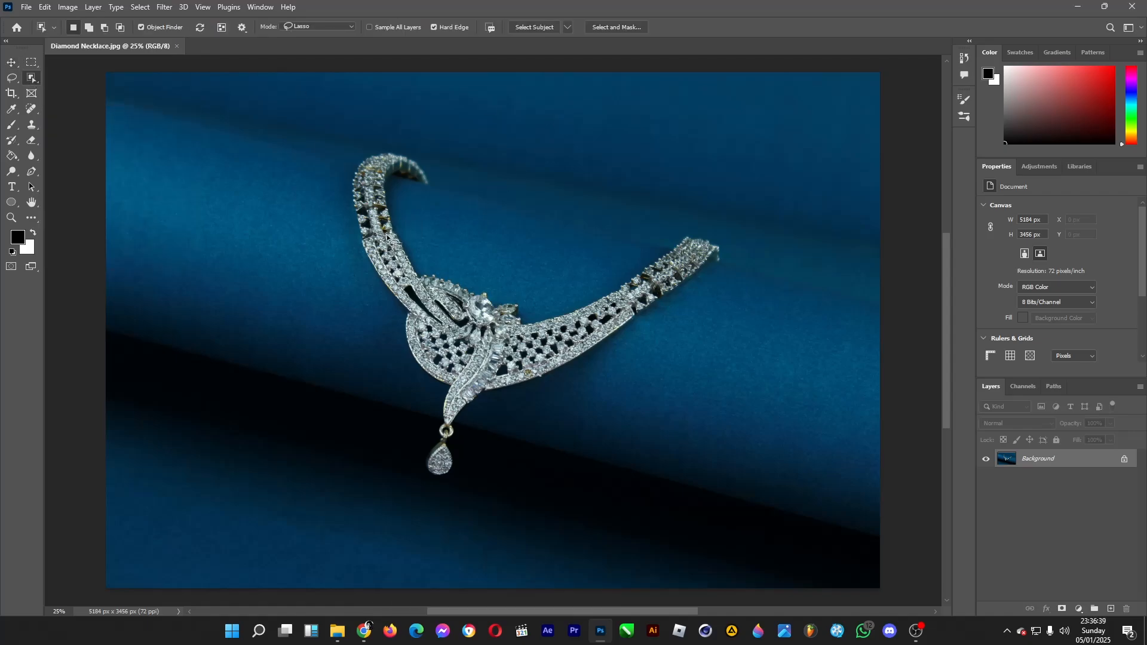
pyautogui.click(387, 237)
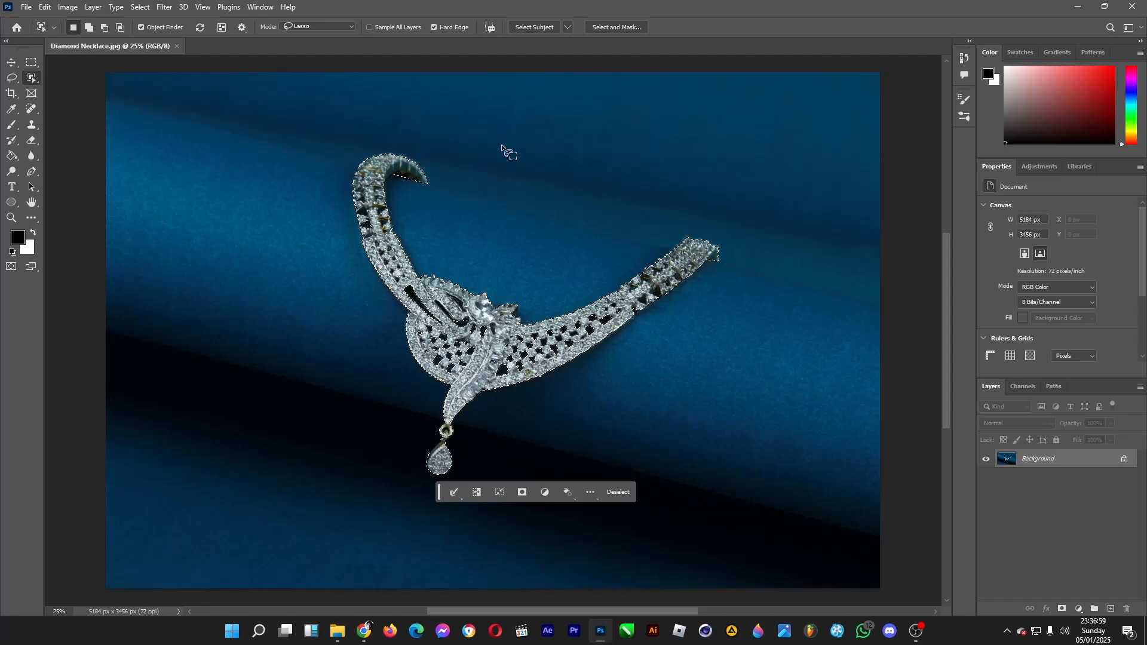
pyautogui.hotkey('ctrl', 'j')
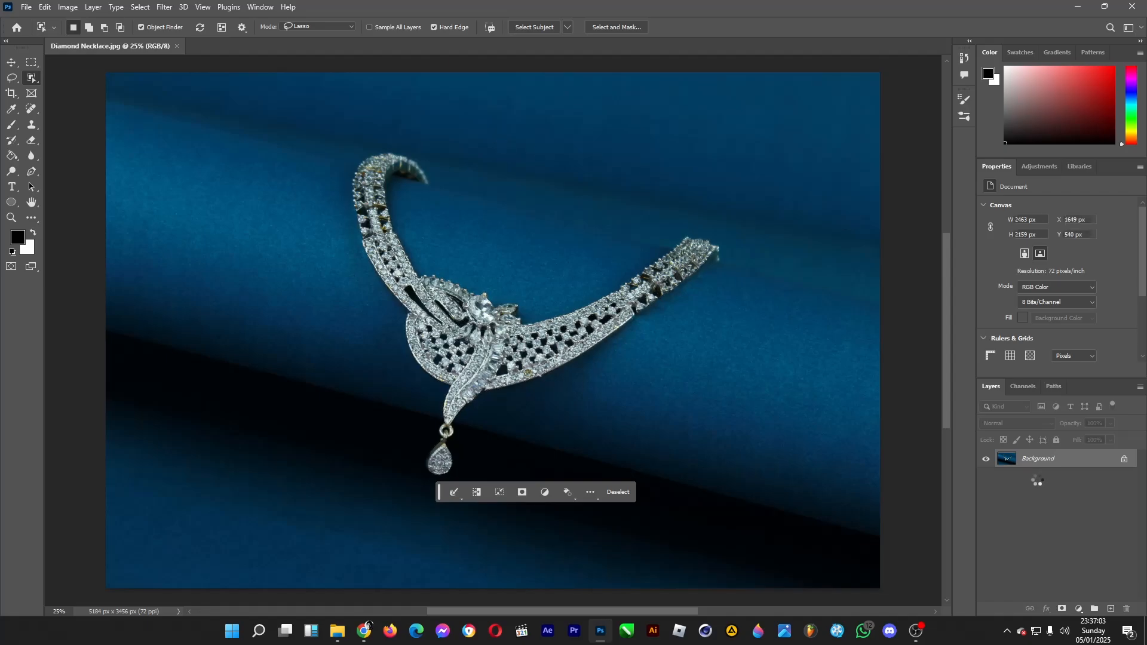
# Convert the locked Background to a regular layer and delete it, keeping only the cut-out necklace
pyautogui.click(1061, 483)
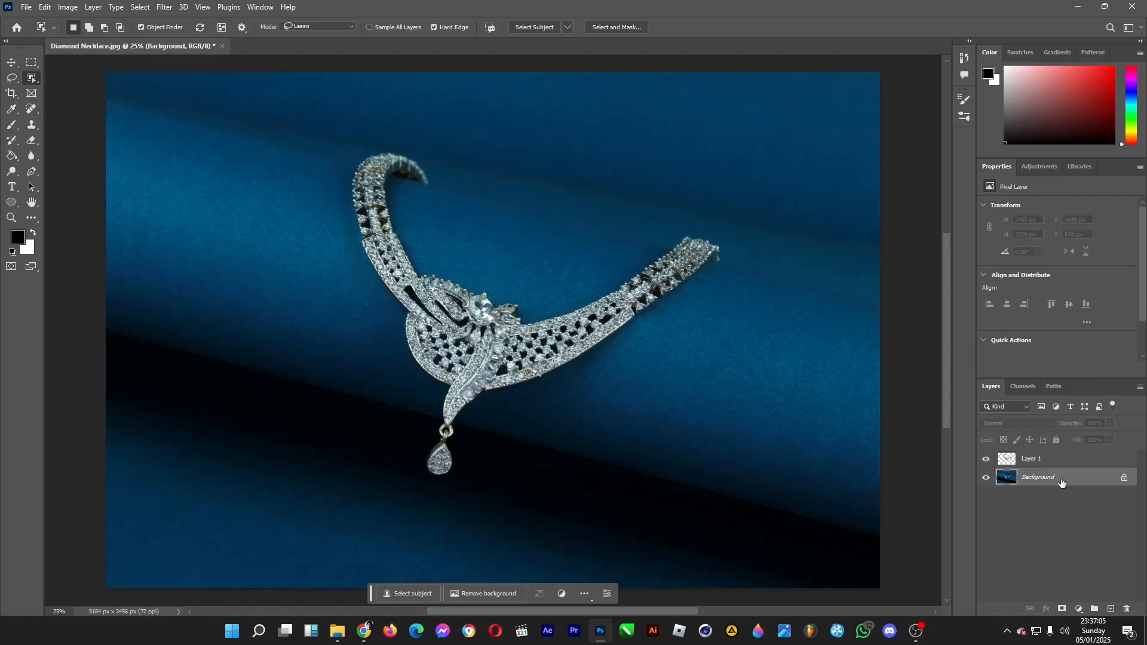
pyautogui.doubleClick(1061, 482)
pyautogui.click(662, 186)
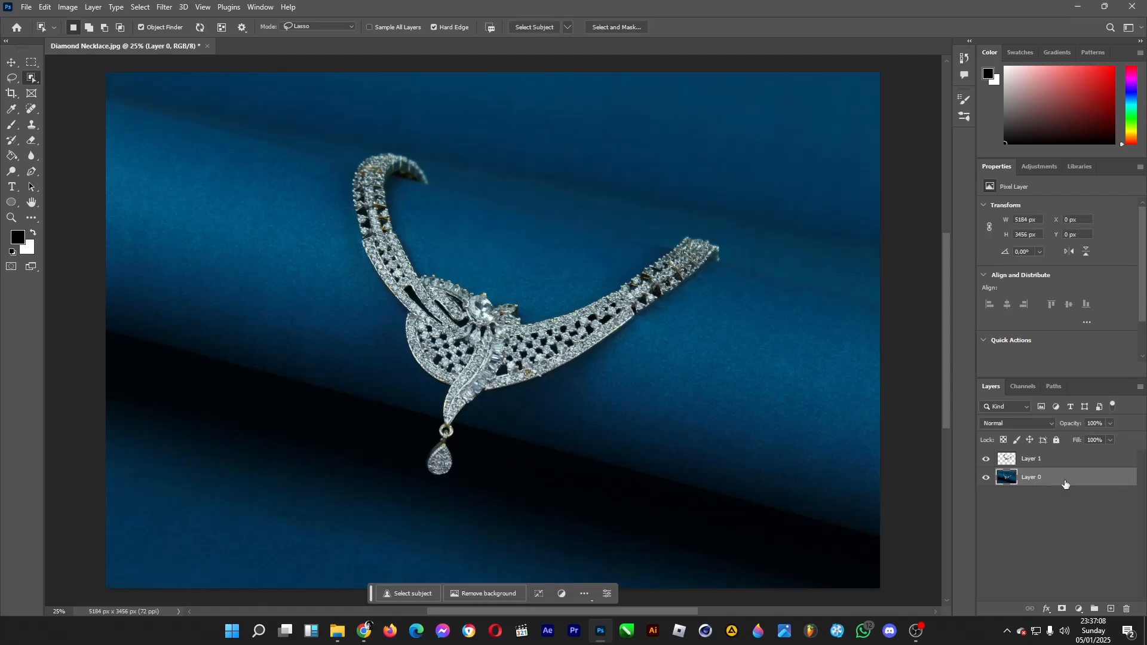
pyautogui.press('Delete')
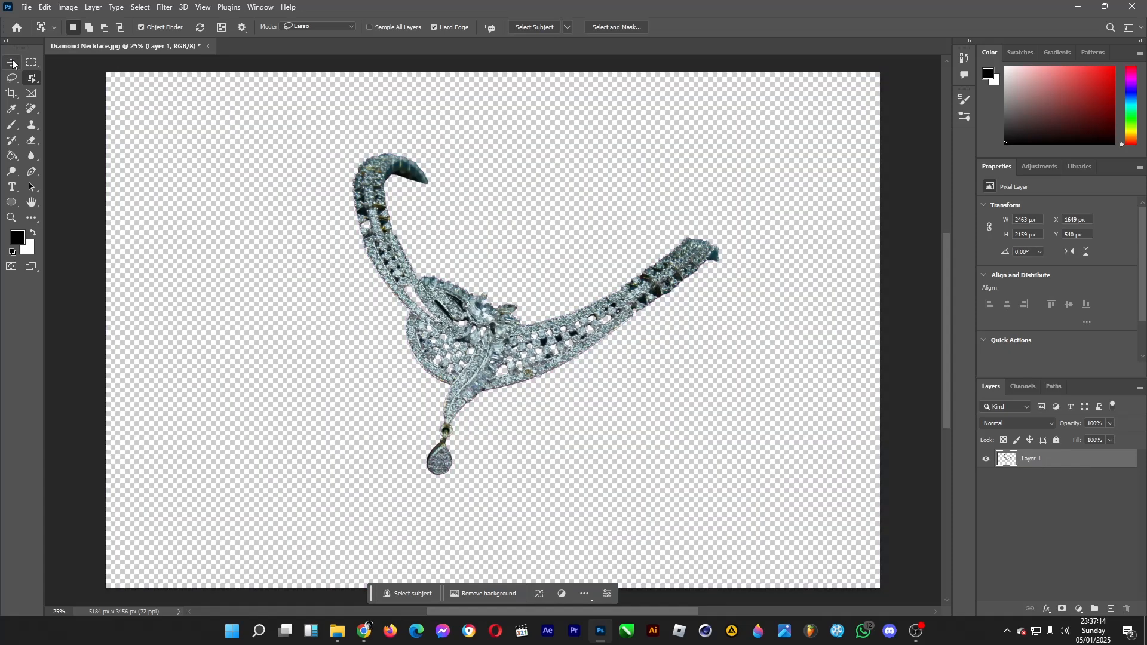
pyautogui.click(12, 63)
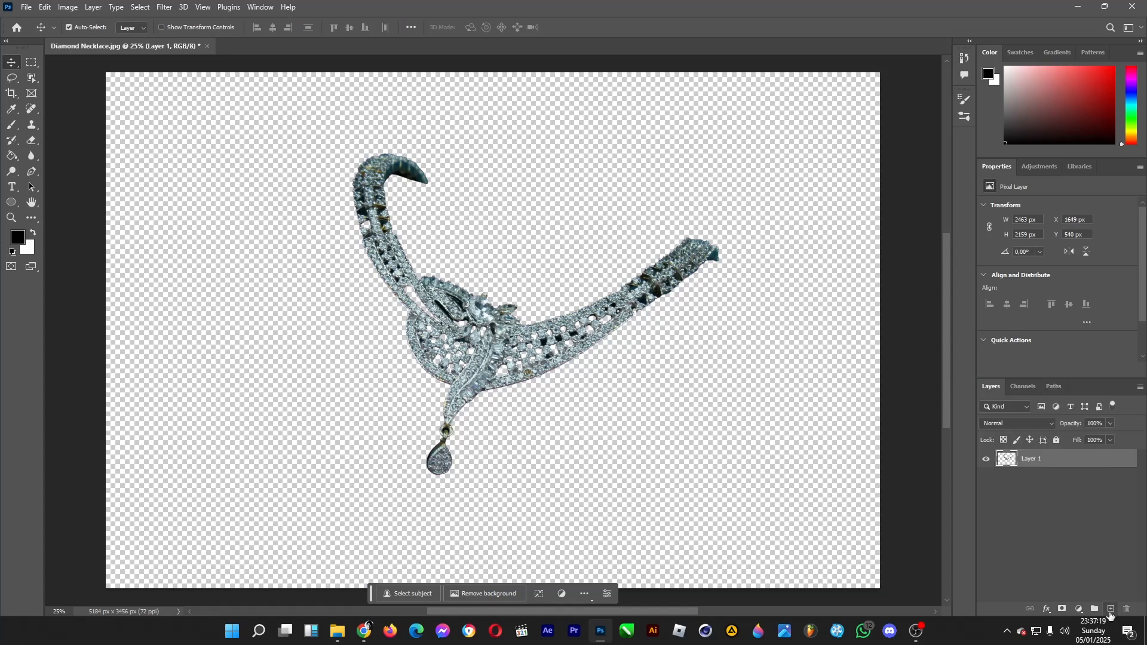
# Add a new empty layer above the necklace layer
pyautogui.click(1110, 609)
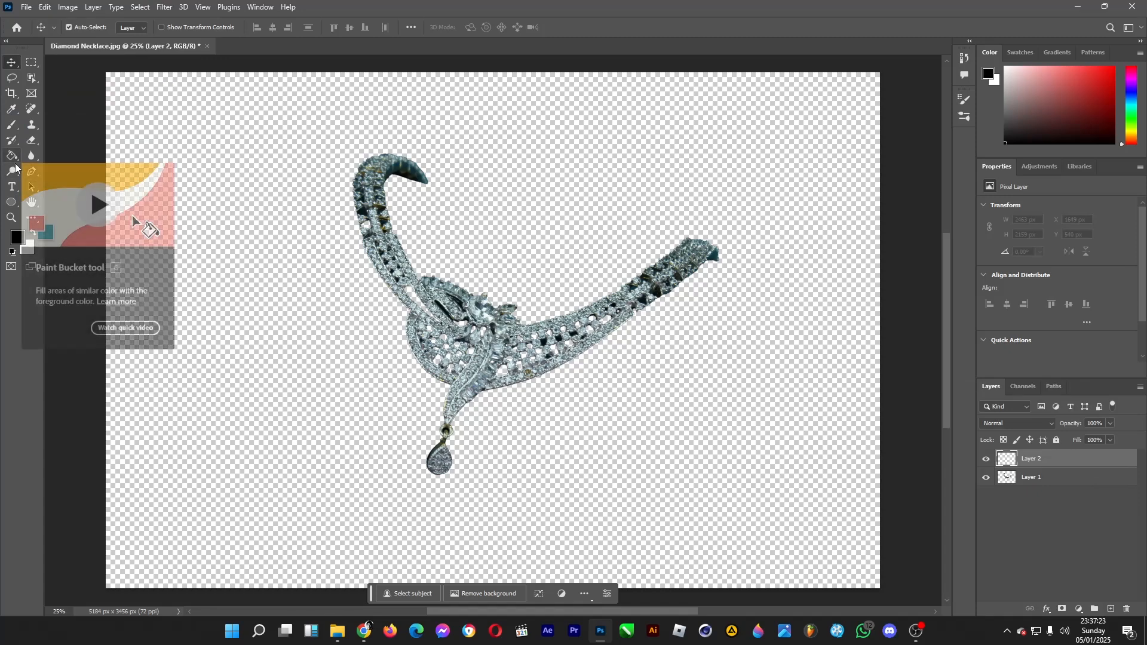
pyautogui.click(12, 140)
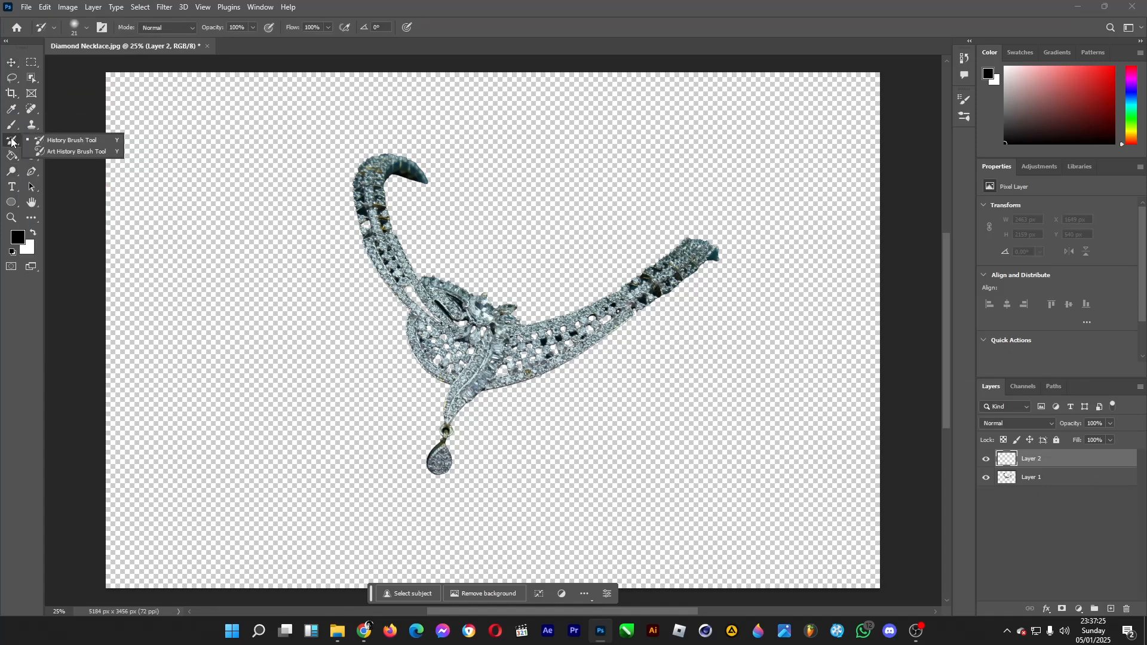
pyautogui.click(12, 156)
pyautogui.click(11, 156)
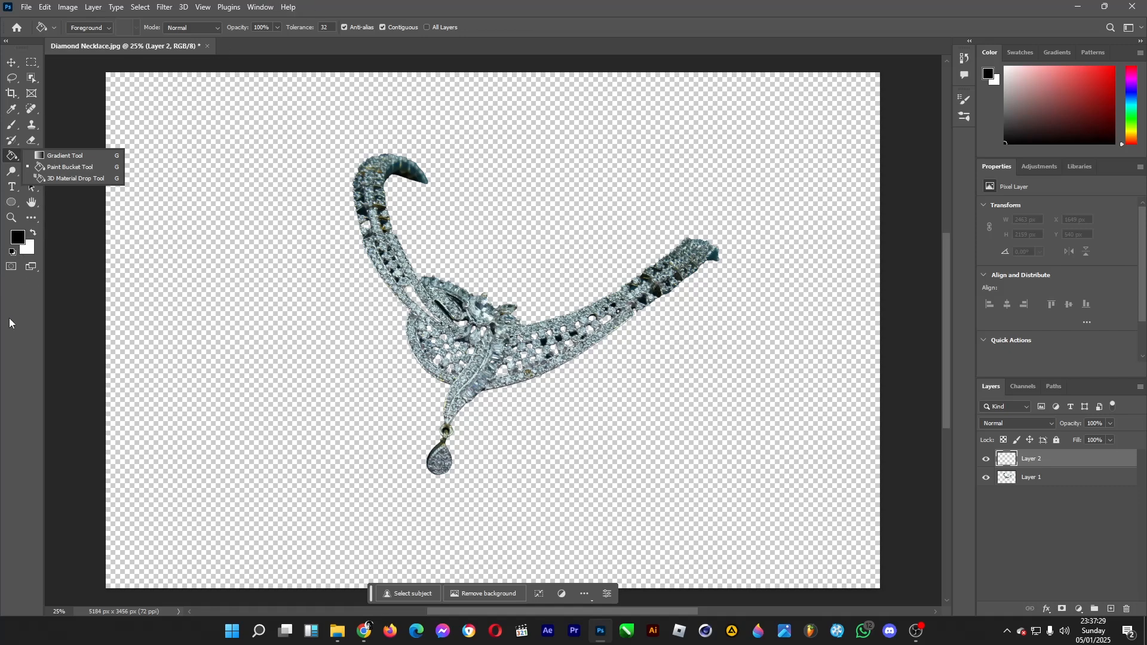
pyautogui.click(11, 64)
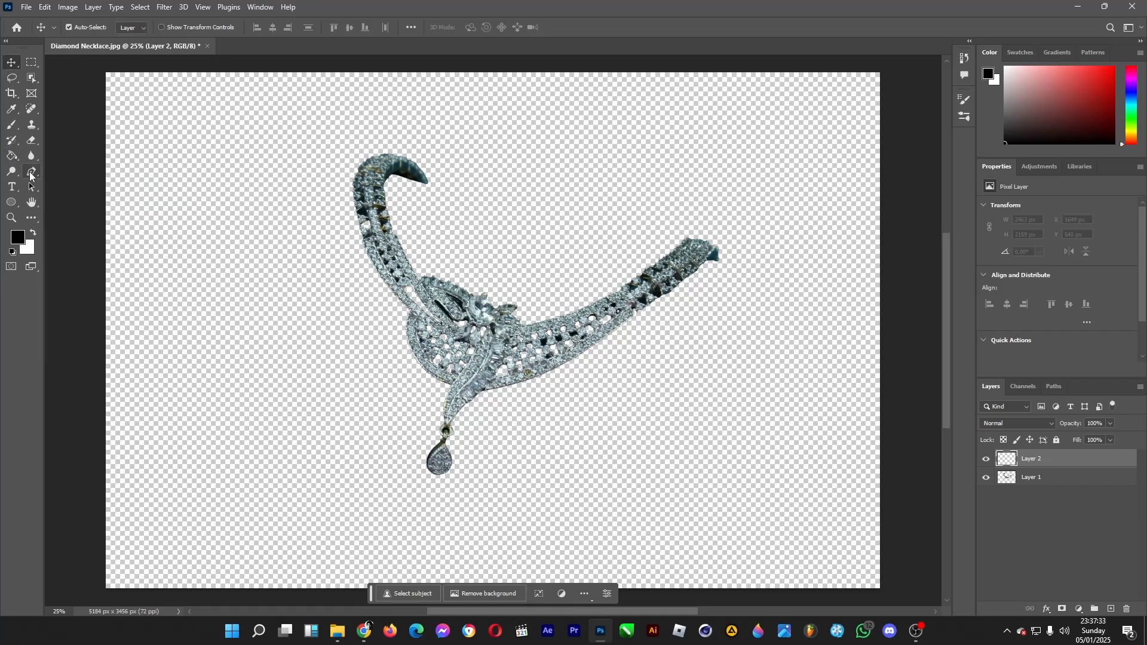
# Draw a closed black shape with the Pen tool, about 5757 × 2563 px, covering the canvas's upper area with a wavy lower edge
pyautogui.click(31, 172)
pyautogui.click(67, 172)
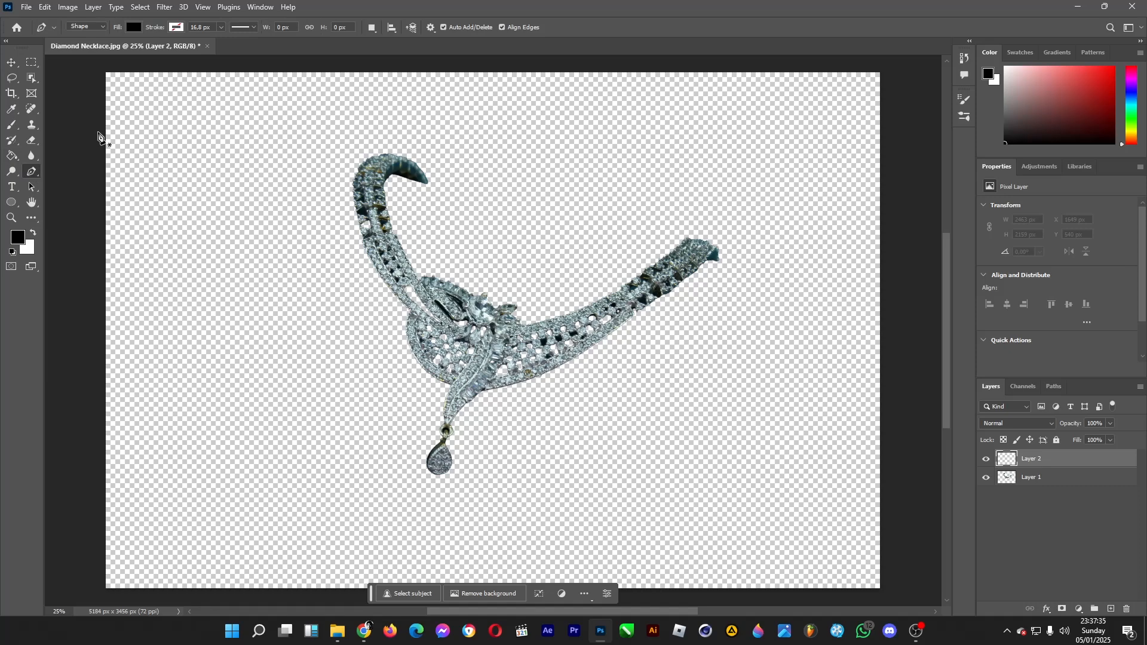
pyautogui.click(90, 97)
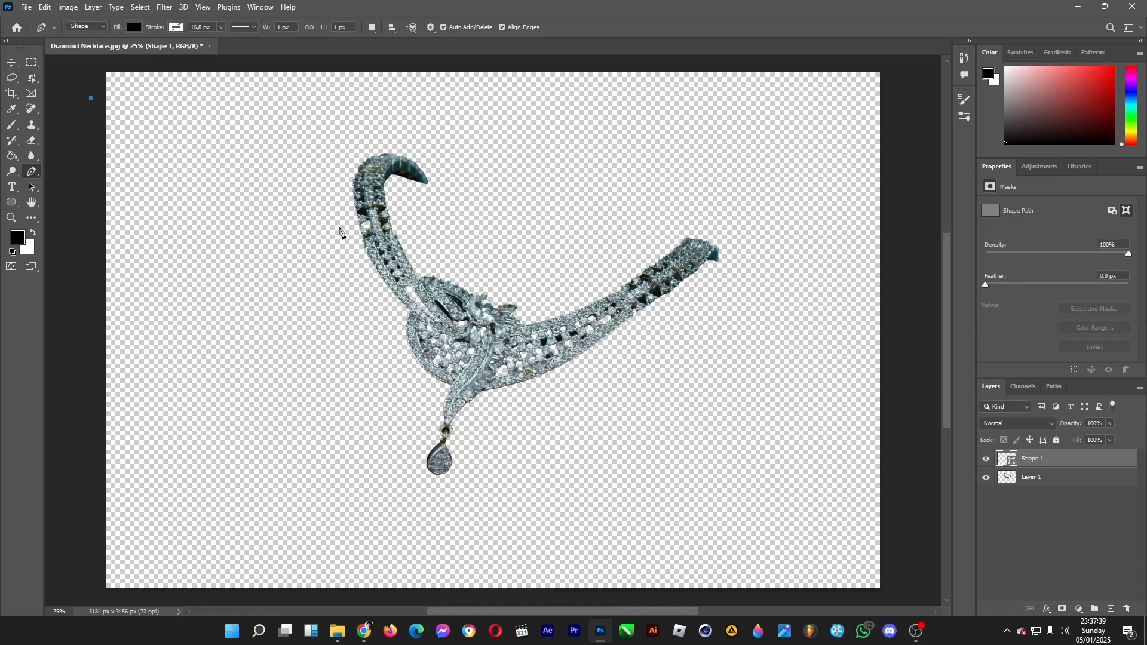
pyautogui.moveTo(297, 267); pyautogui.dragTo(408, 276)
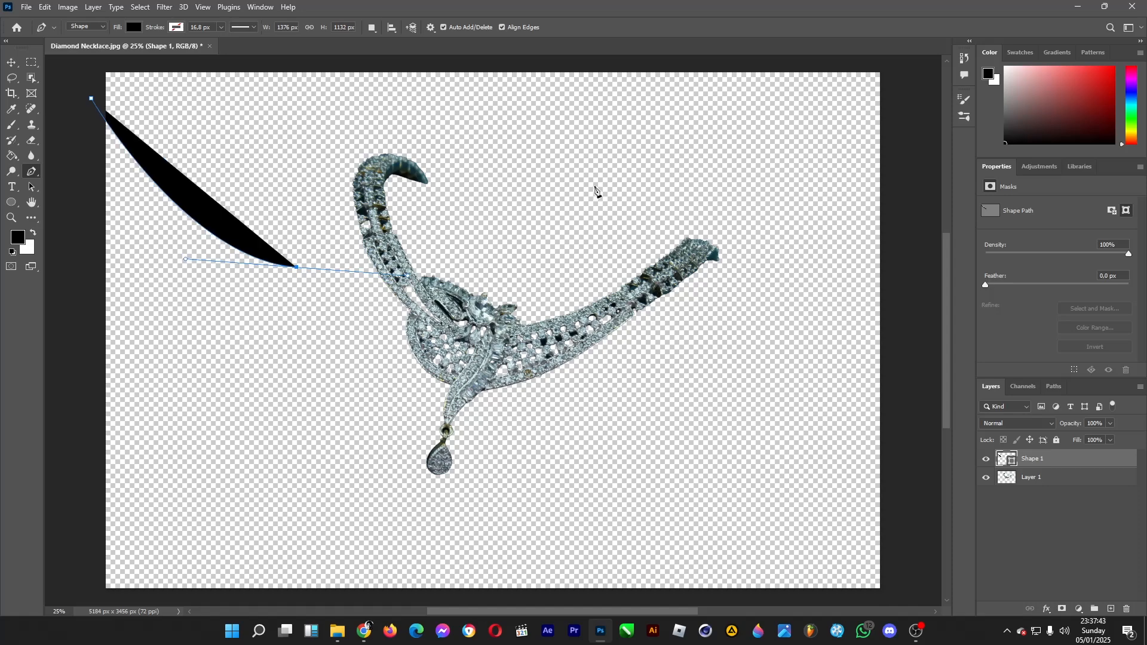
pyautogui.moveTo(594, 182); pyautogui.dragTo(735, 215)
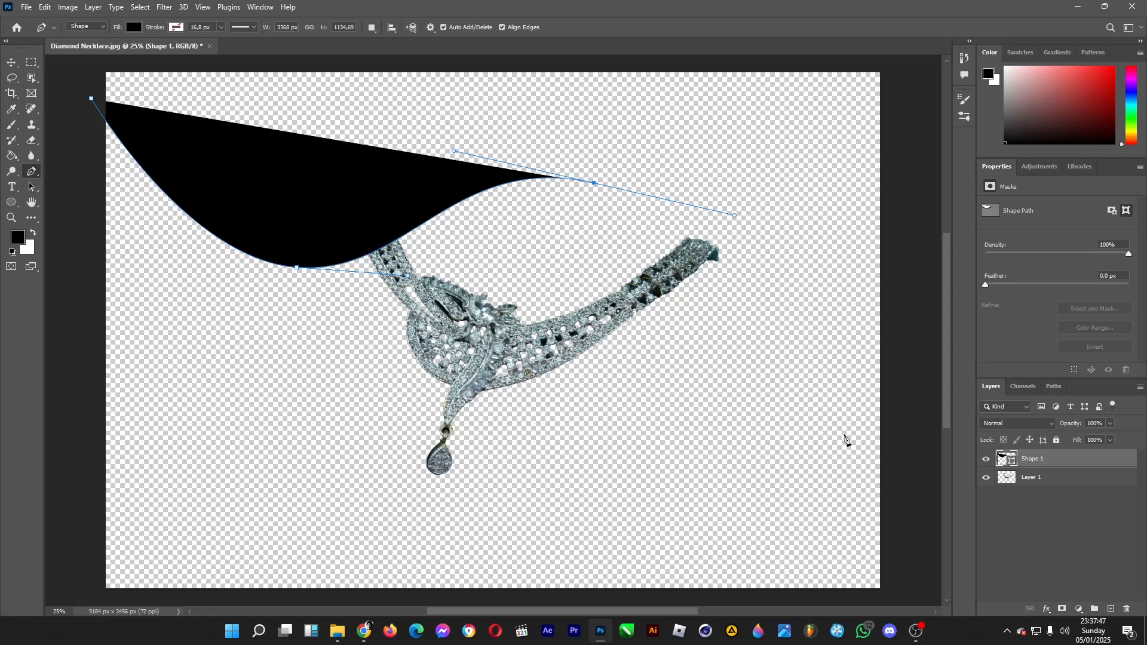
pyautogui.moveTo(845, 435); pyautogui.dragTo(917, 61)
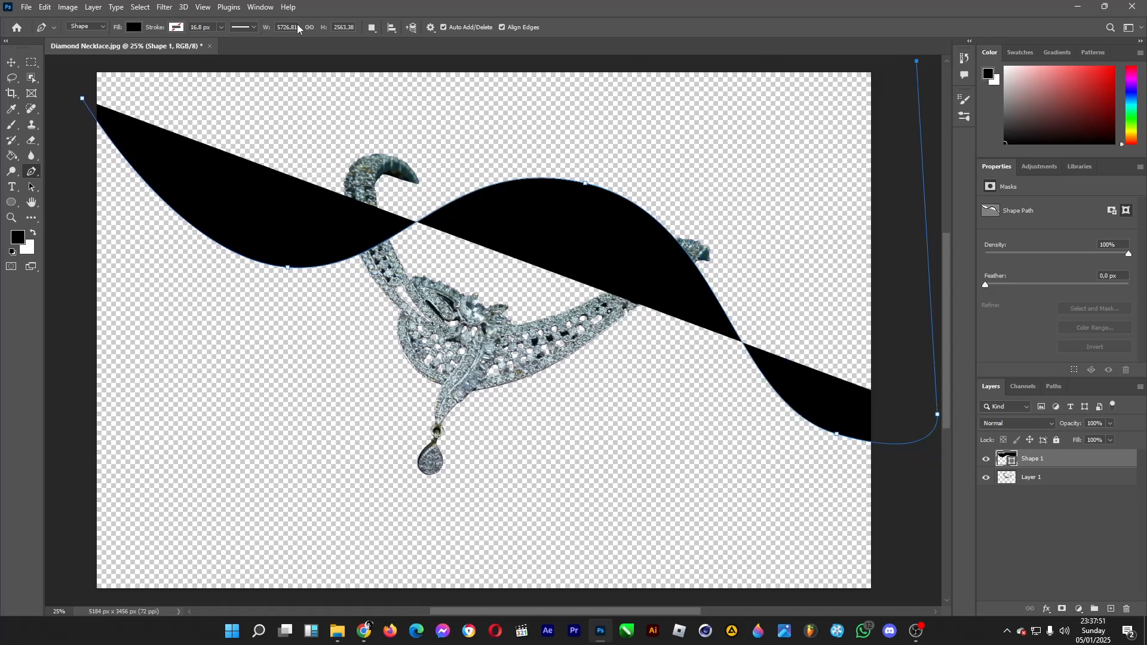
pyautogui.click(78, 61)
pyautogui.click(81, 98)
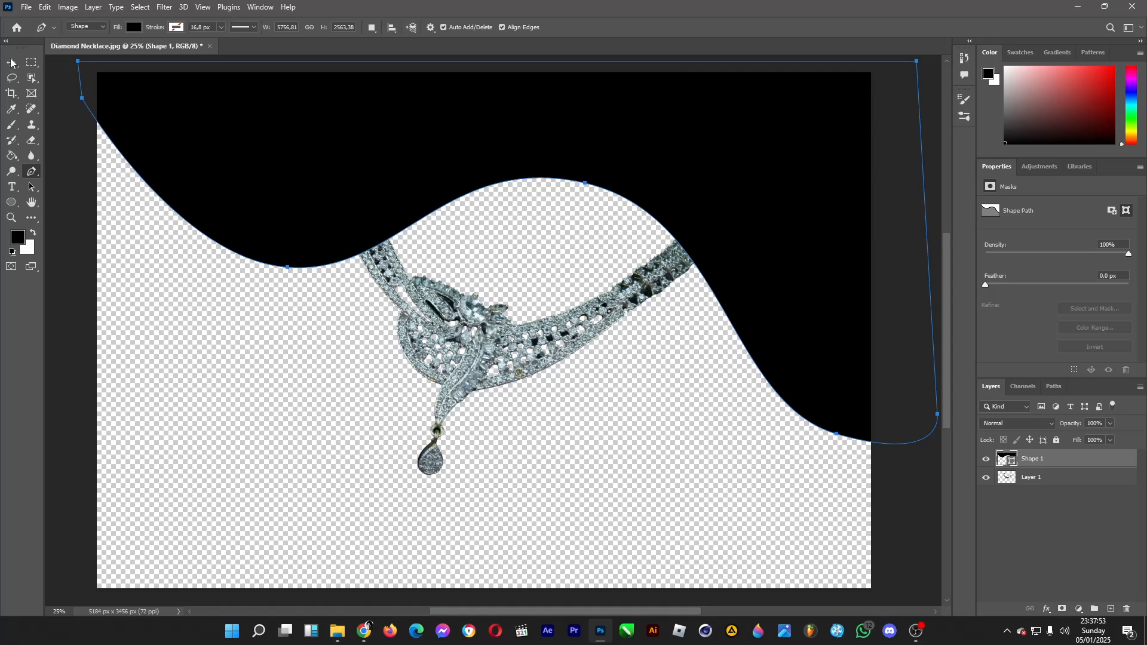
# Rasterize the wavy shape layer
pyautogui.click(12, 63)
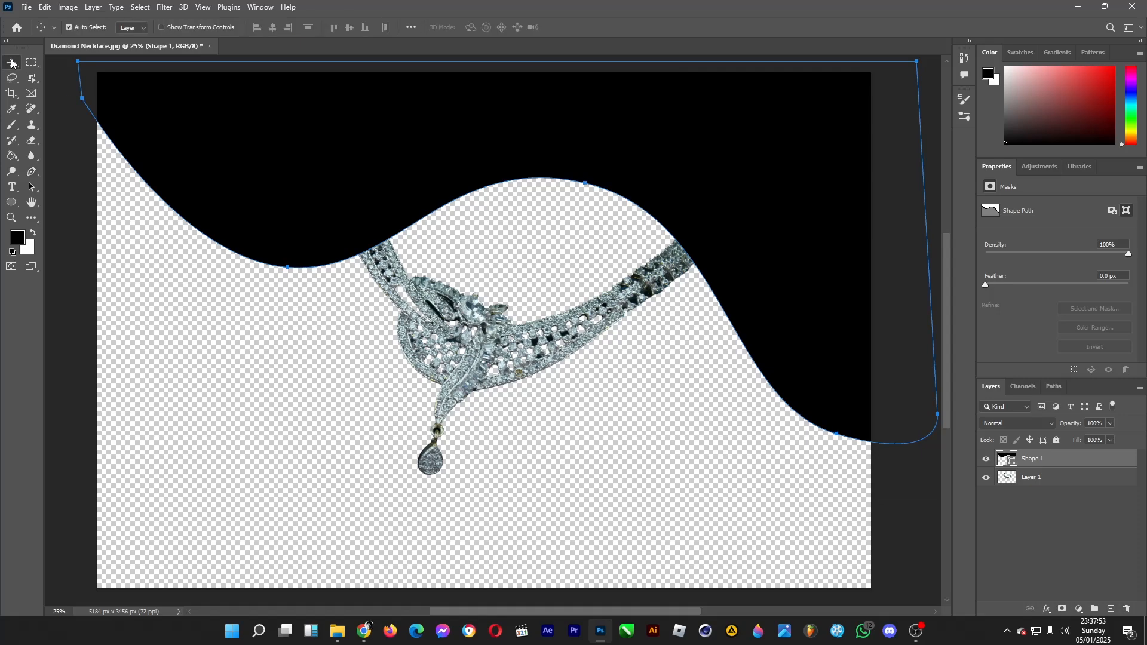
pyautogui.rightClick(1052, 460)
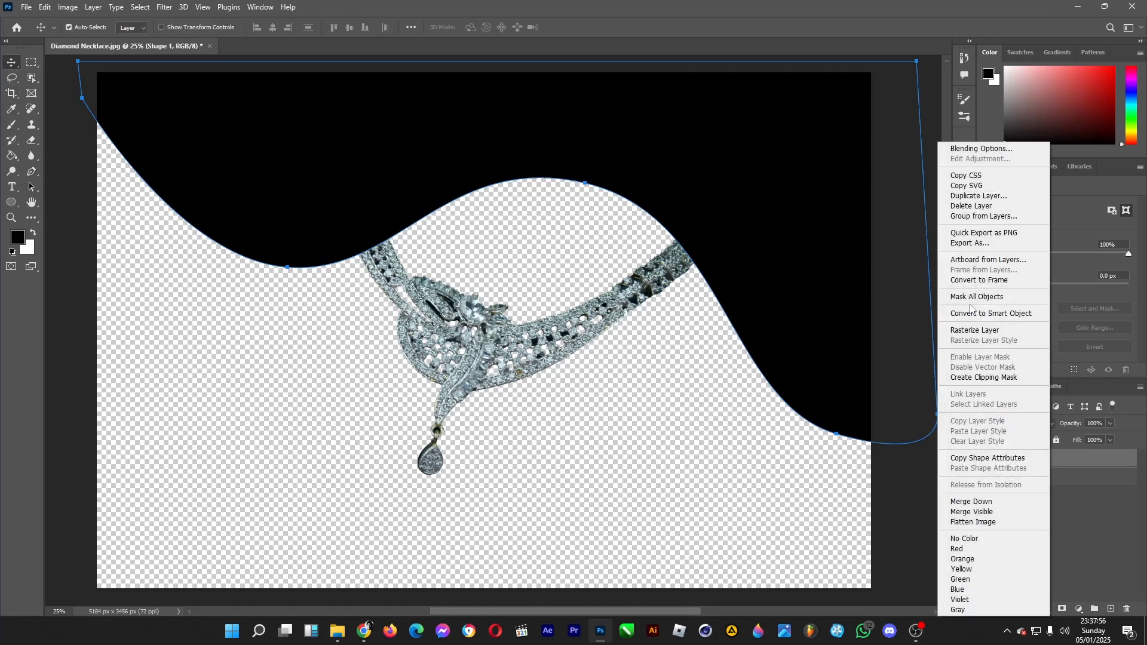
pyautogui.click(988, 330)
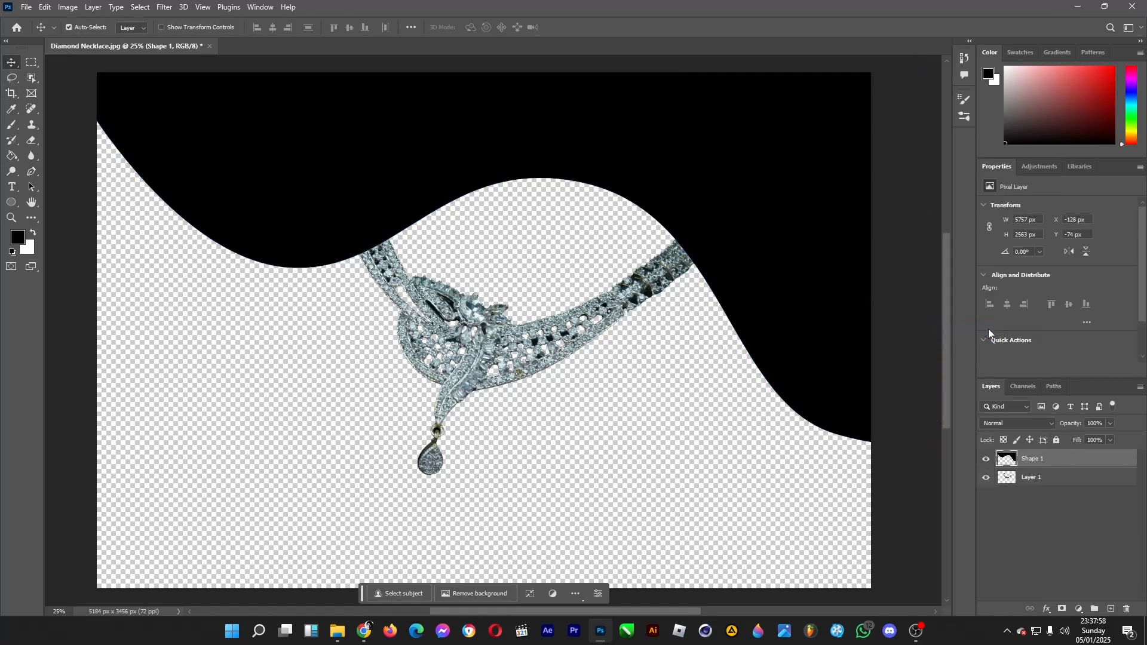
# Apply a Color Overlay layer style in blue 004bc8 to the wavy shape
pyautogui.doubleClick(1070, 458)
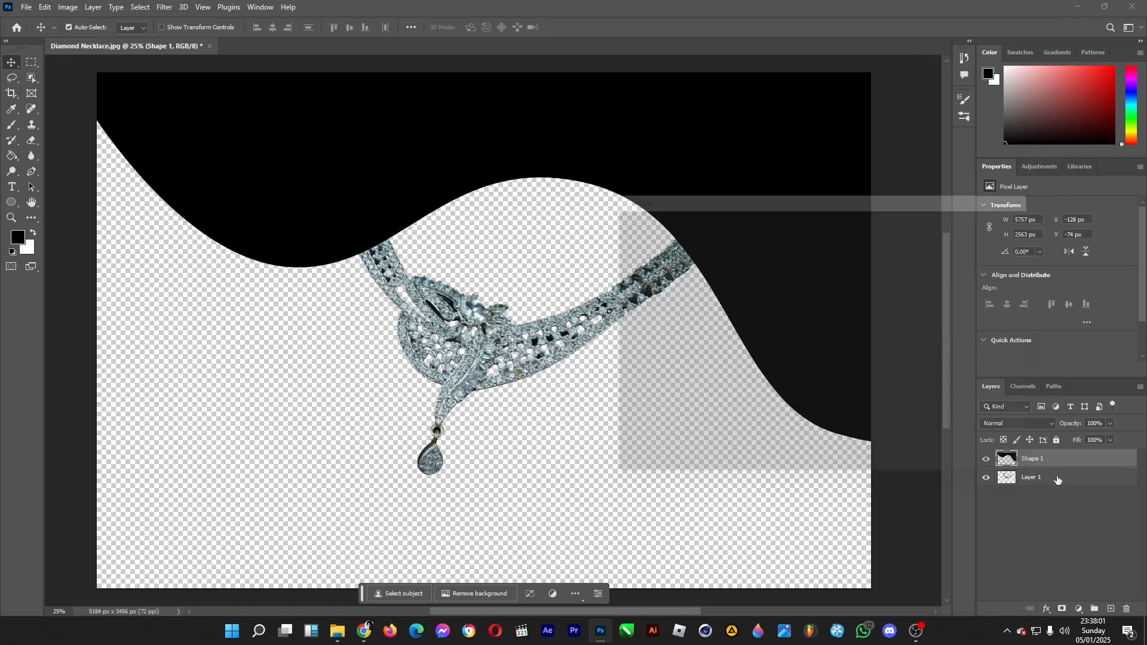
pyautogui.click(631, 466)
pyautogui.click(672, 468)
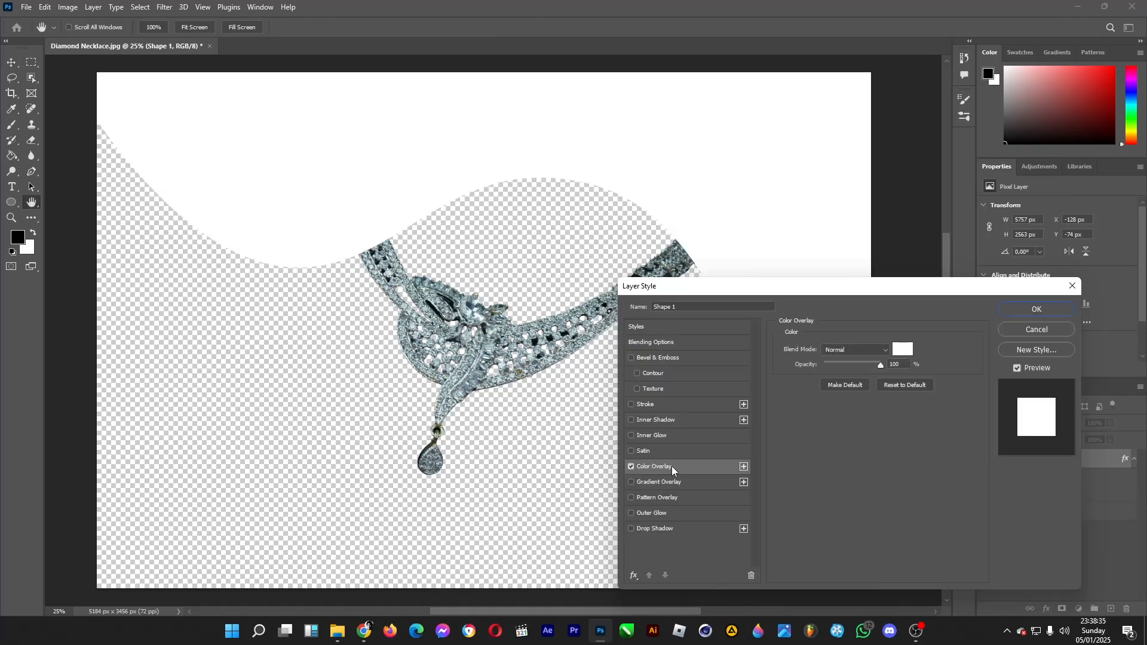
pyautogui.click(903, 351)
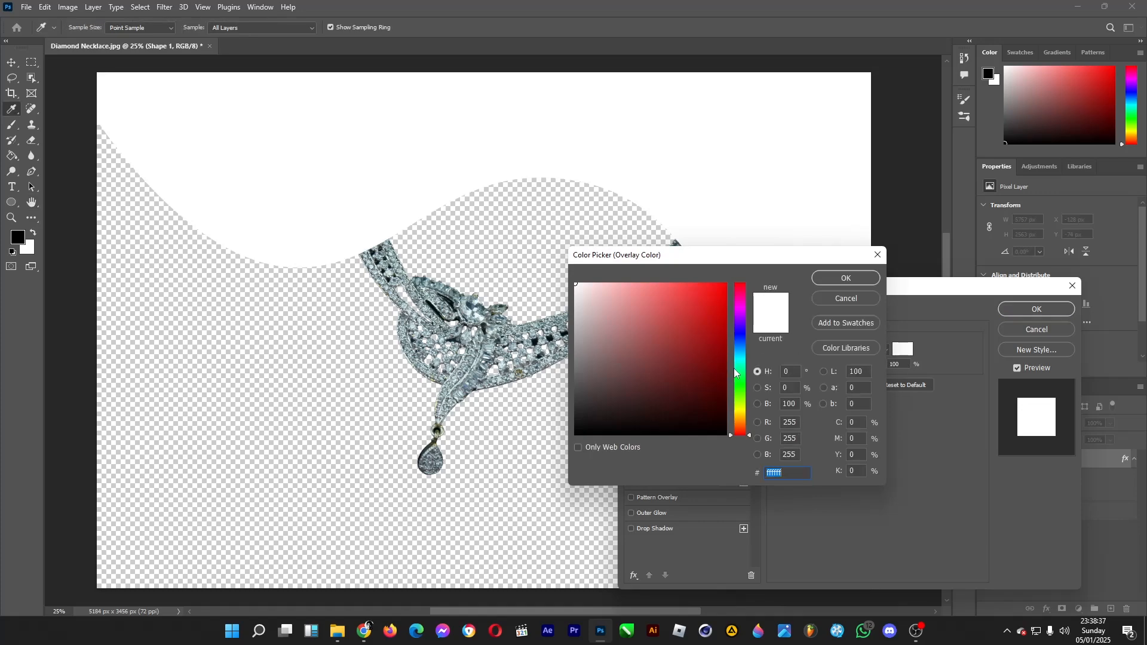
pyautogui.click(737, 343)
pyautogui.click(726, 304)
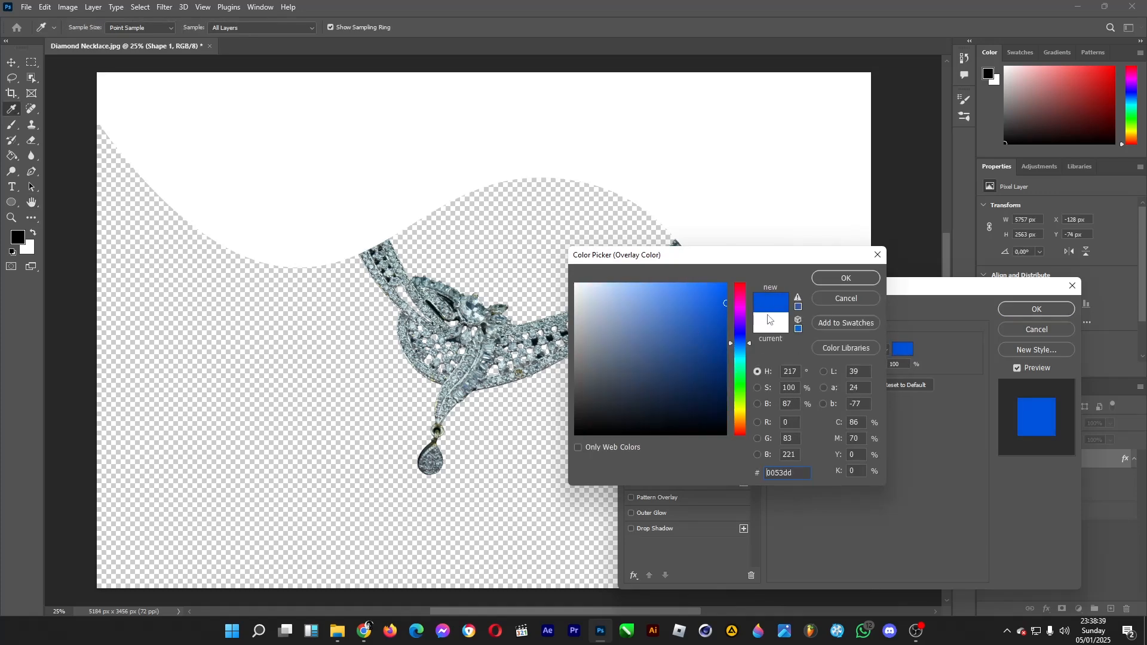
pyautogui.click(724, 316)
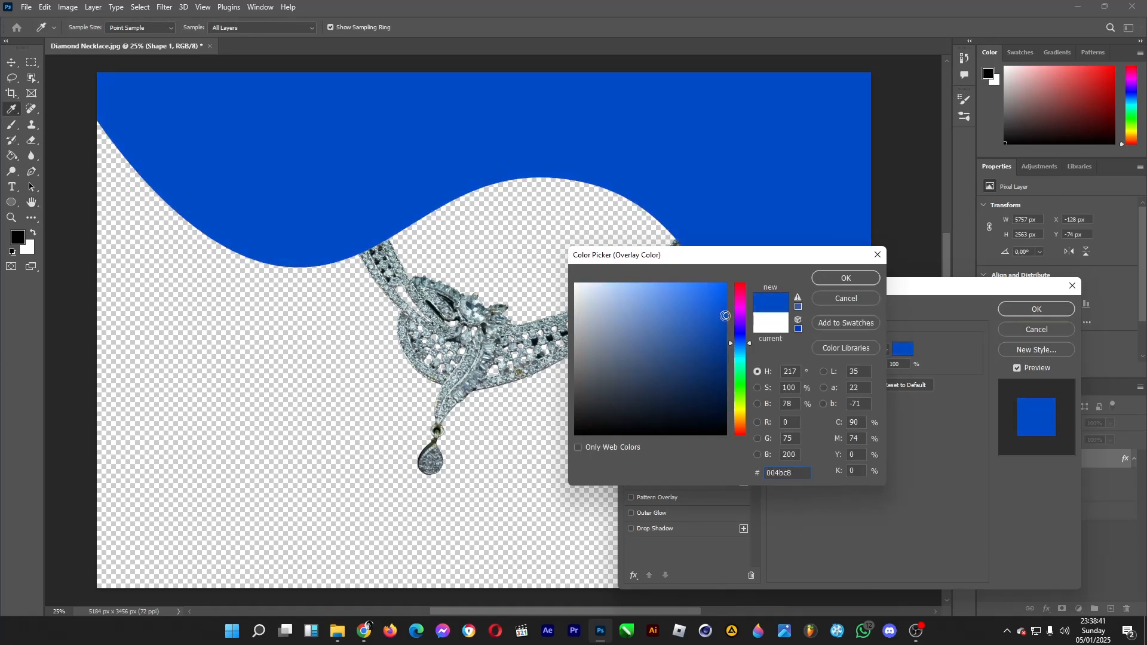
pyautogui.click(846, 278)
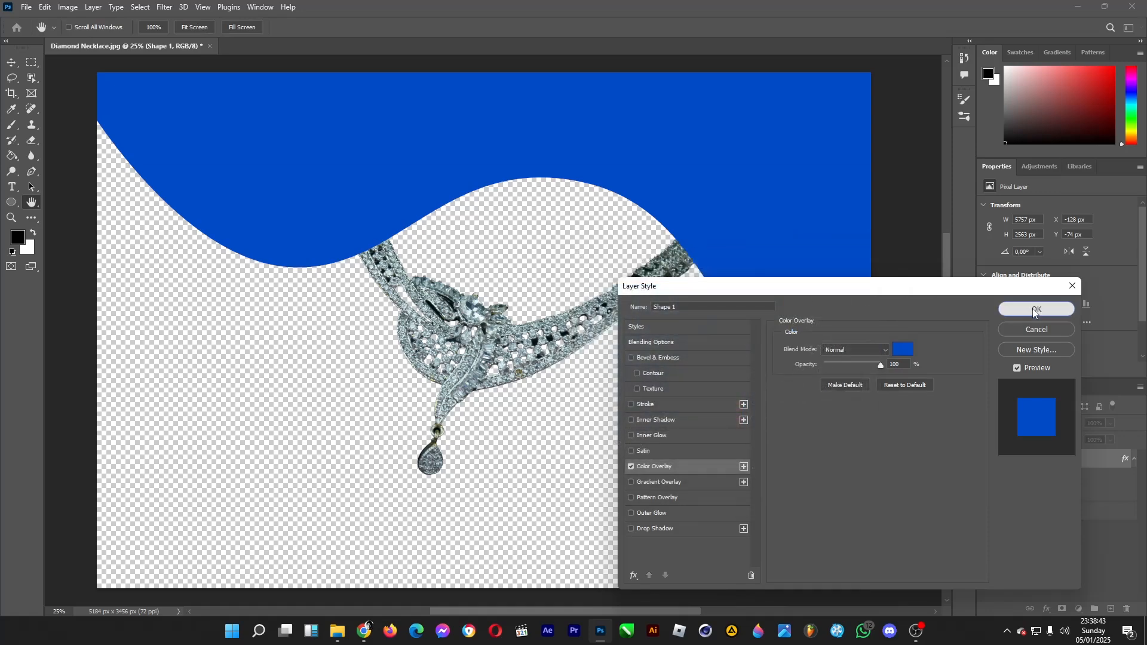
pyautogui.click(1036, 310)
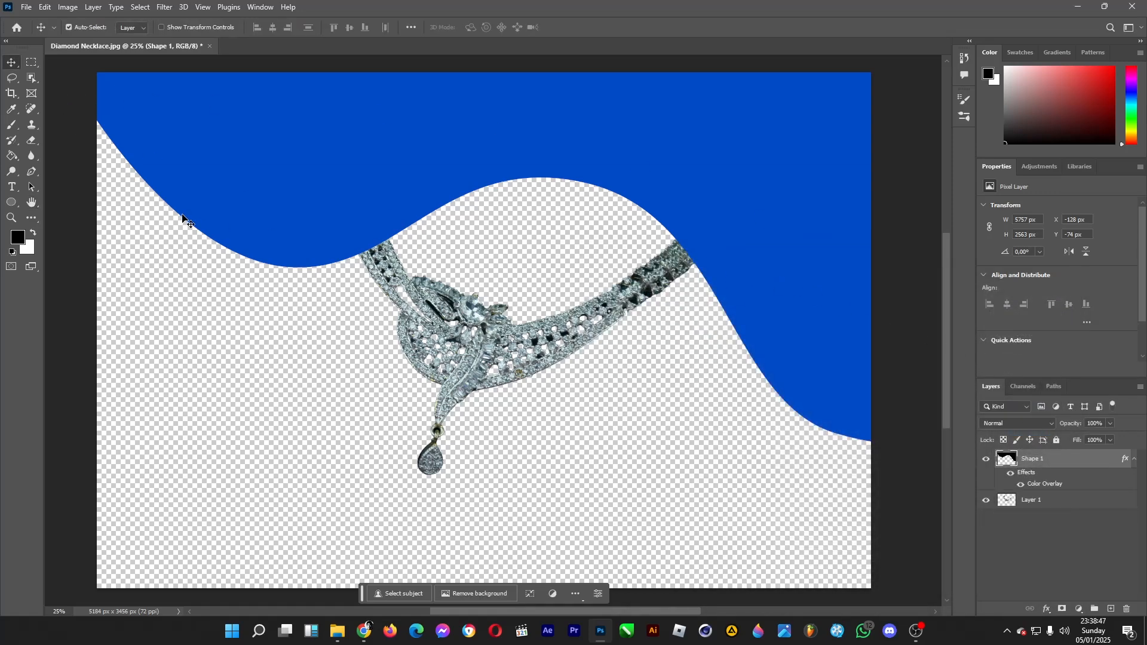
# Set the Brush tool's size to 161 px and add a new empty layer above the blue wavy shape
pyautogui.click(11, 126)
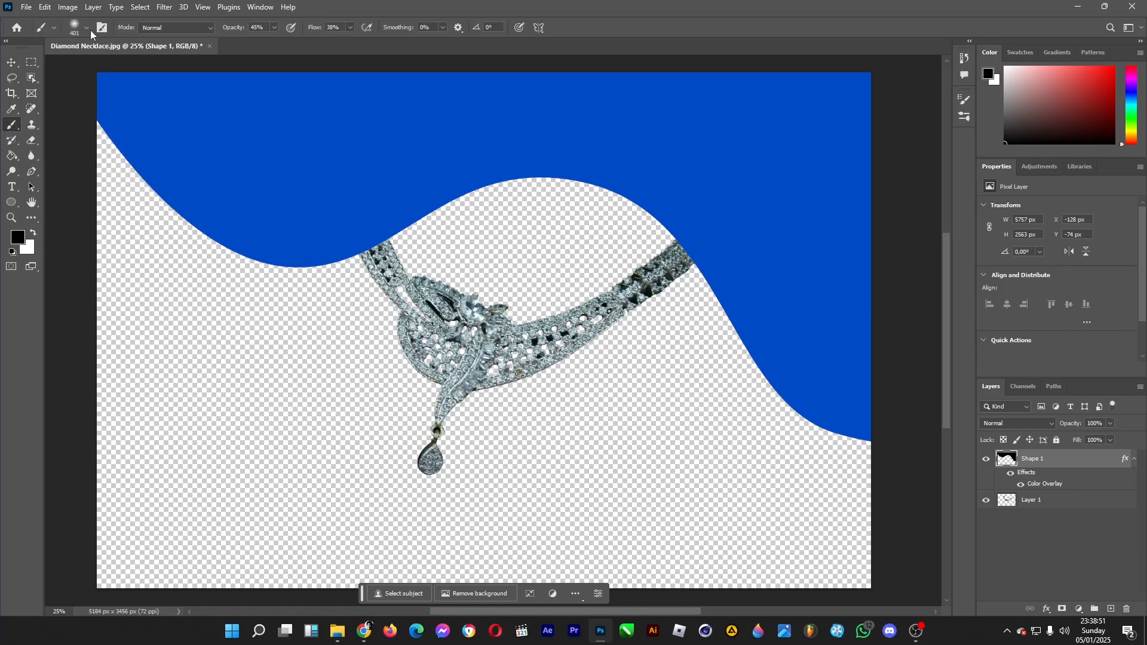
pyautogui.click(86, 28)
pyautogui.moveTo(122, 70); pyautogui.dragTo(118, 71)
pyautogui.press('Return')
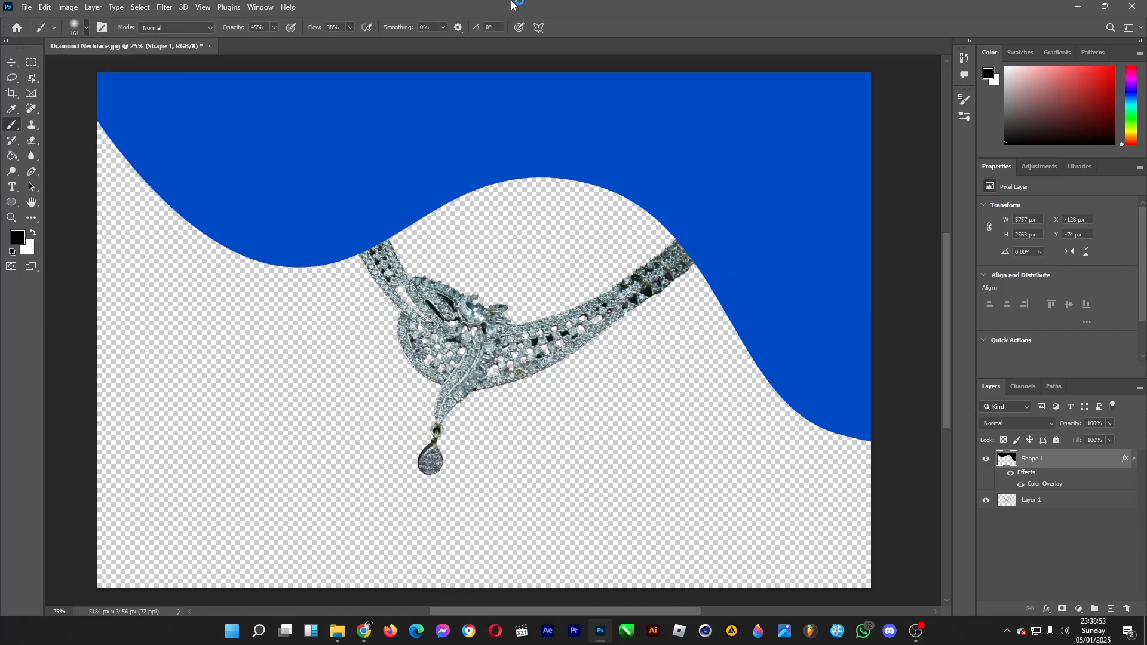
pyautogui.click(1111, 609)
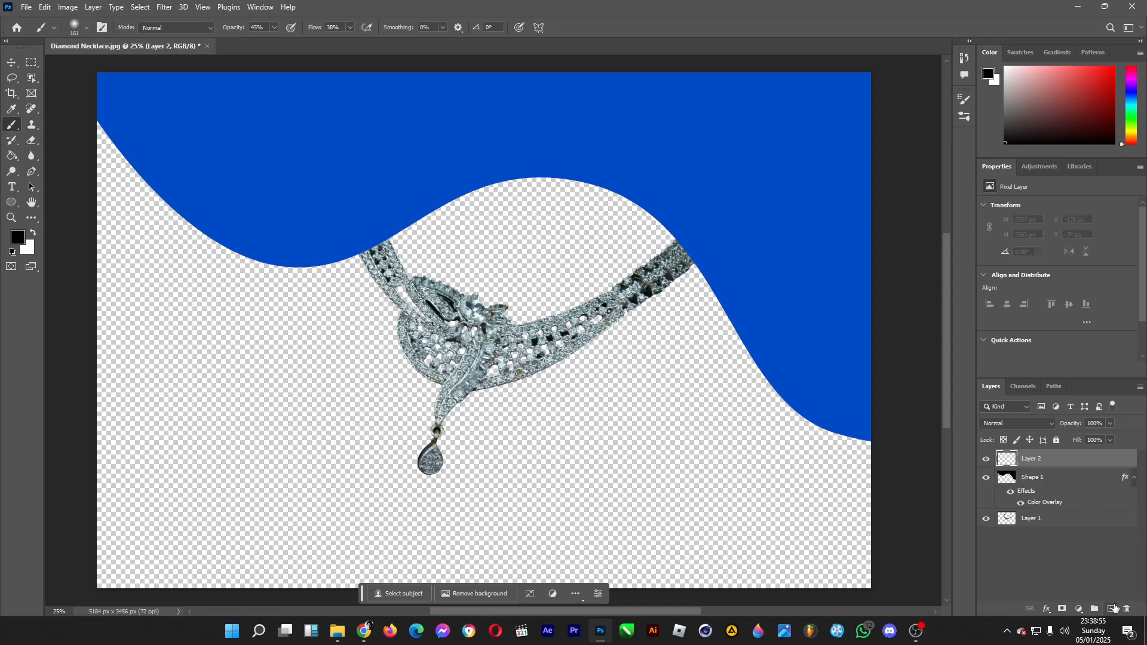
# Set the foreground color to a brighter blue than the wavy shape, 005df7
pyautogui.click(17, 243)
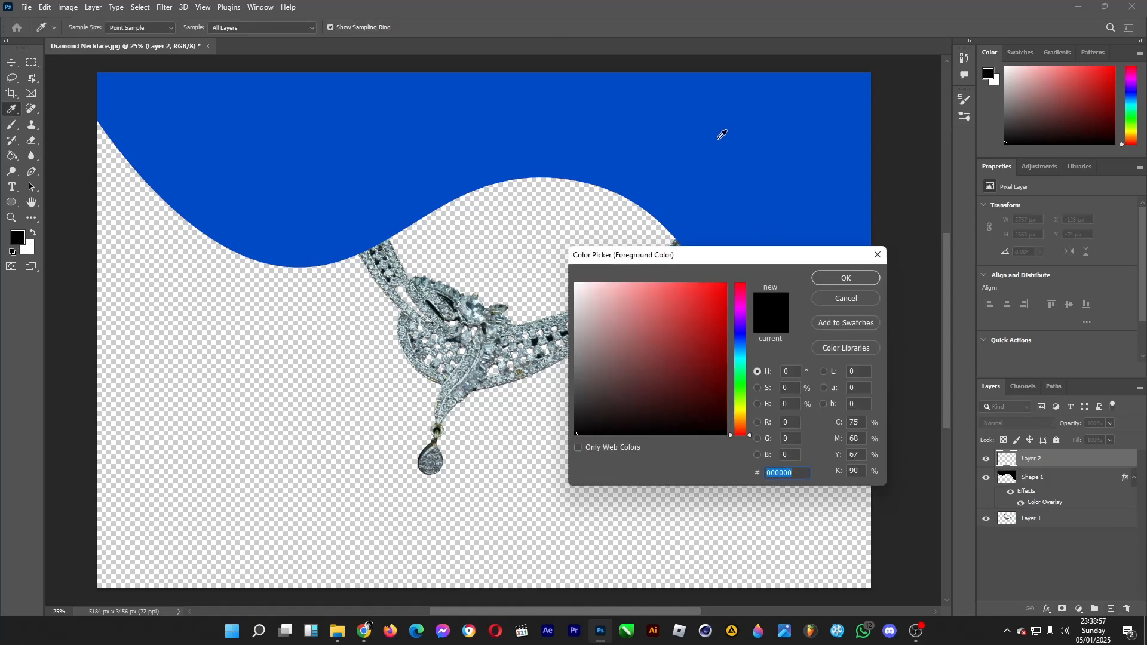
pyautogui.click(763, 227)
pyautogui.click(834, 278)
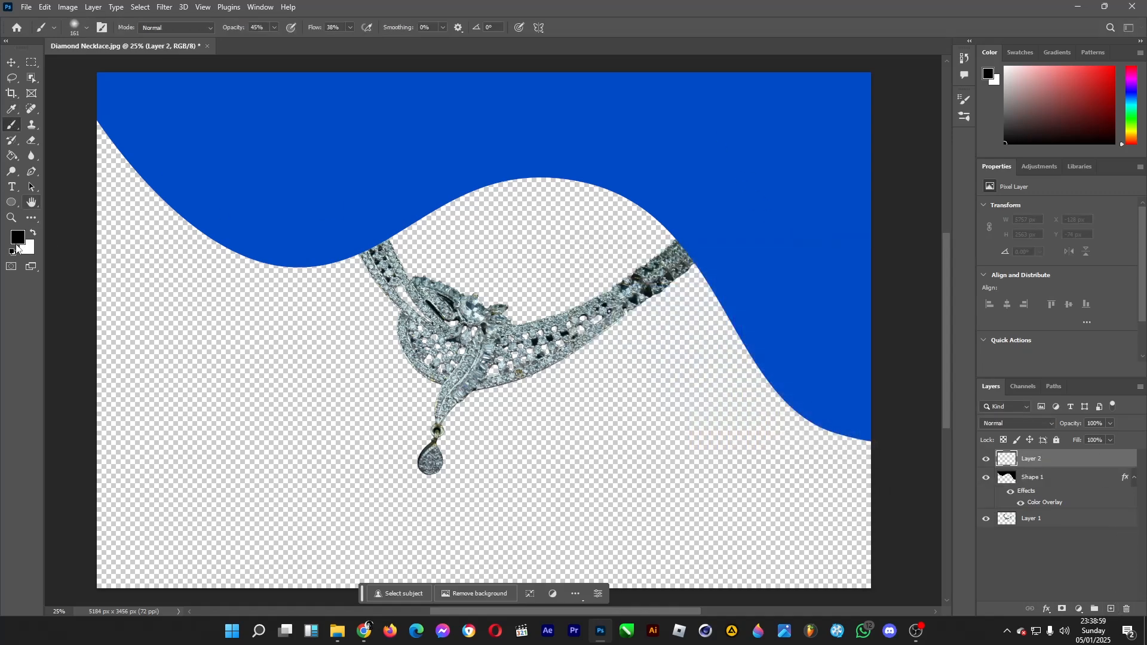
pyautogui.click(18, 242)
pyautogui.write('005df7')
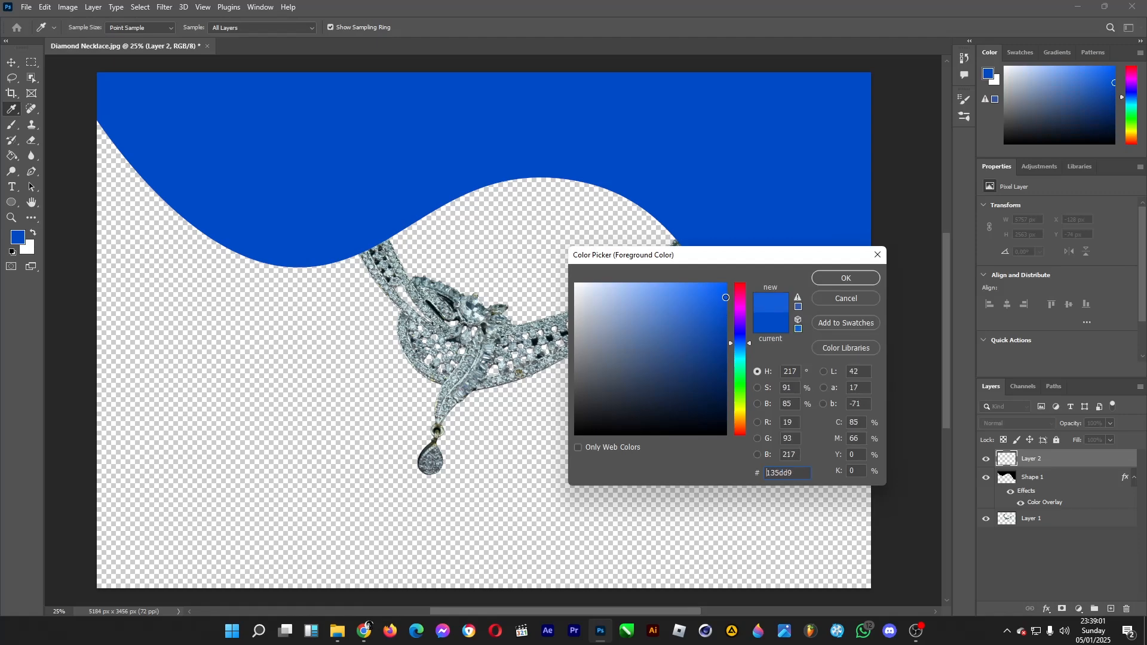
pyautogui.click(841, 278)
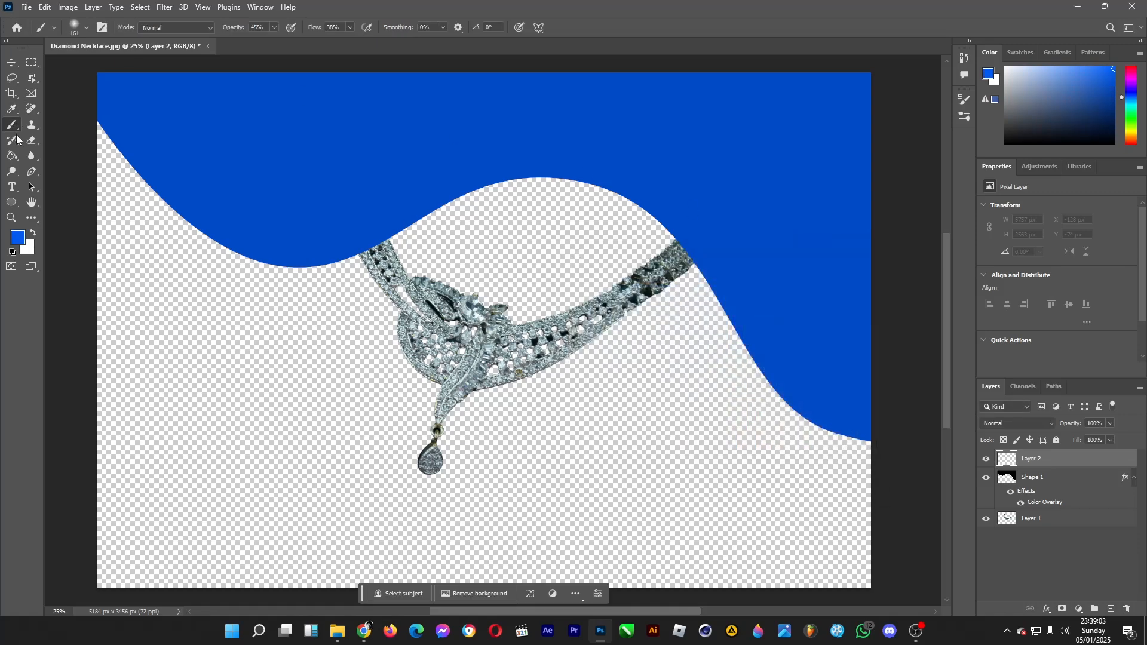
# With the Brush at 322 px, paint soft diagonal bright blue streaks over the wave's left part and lower-right end on Layer 2
pyautogui.press('b')
pyautogui.click(88, 27)
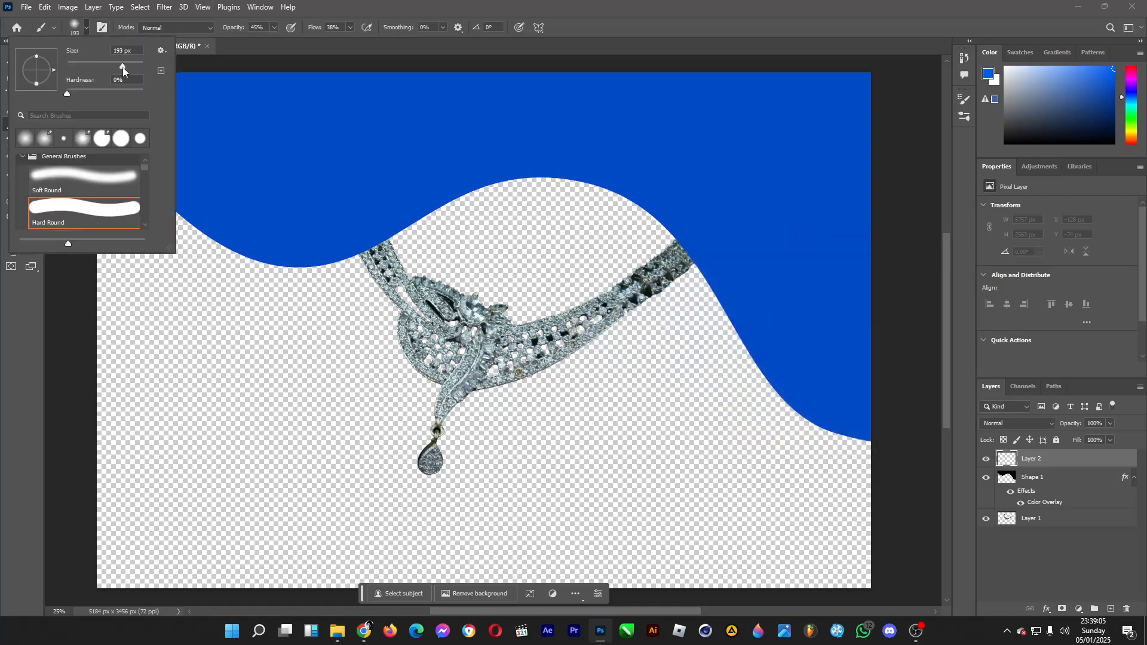
pyautogui.moveTo(124, 68); pyautogui.dragTo(130, 68)
pyautogui.click(362, 96)
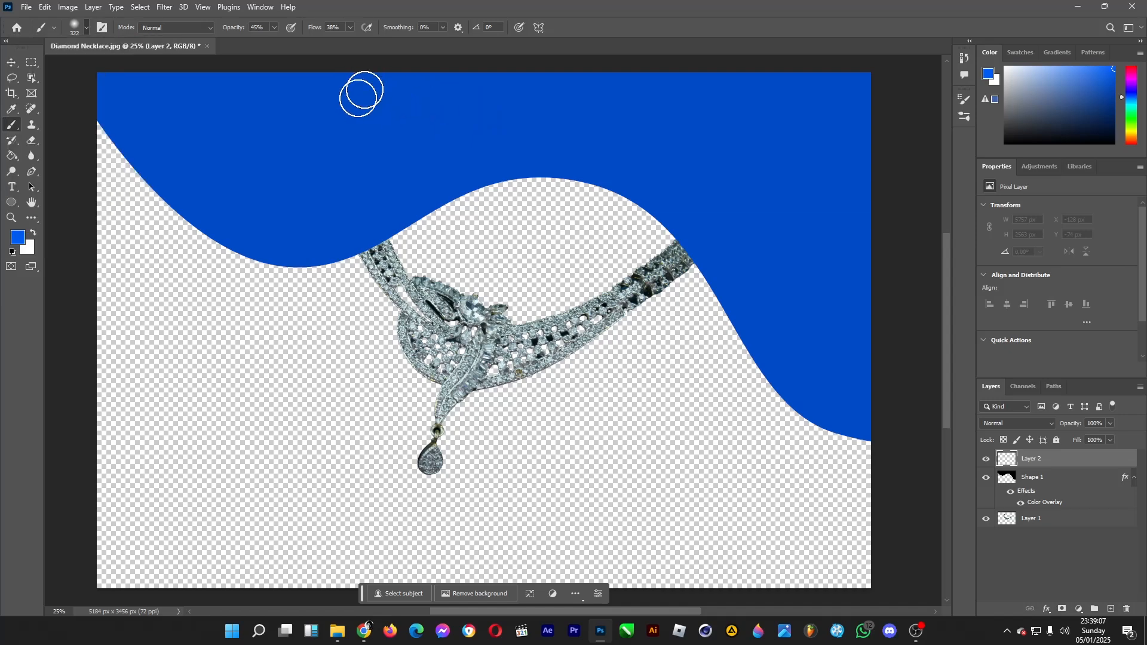
pyautogui.moveTo(359, 98)
pyautogui.mouseDown()
pyautogui.moveTo(262, 242)
pyautogui.moveTo(456, 55)
pyautogui.moveTo(306, 230)
pyautogui.moveTo(387, 96)
pyautogui.moveTo(272, 241)
pyautogui.moveTo(368, 118)
pyautogui.moveTo(315, 180)
pyautogui.moveTo(322, 169)
pyautogui.moveTo(277, 232)
pyautogui.moveTo(348, 191)
pyautogui.moveTo(304, 265)
pyautogui.moveTo(451, 77)
pyautogui.moveTo(299, 258)
pyautogui.mouseUp()
pyautogui.hotkey('ctrl', 'z')
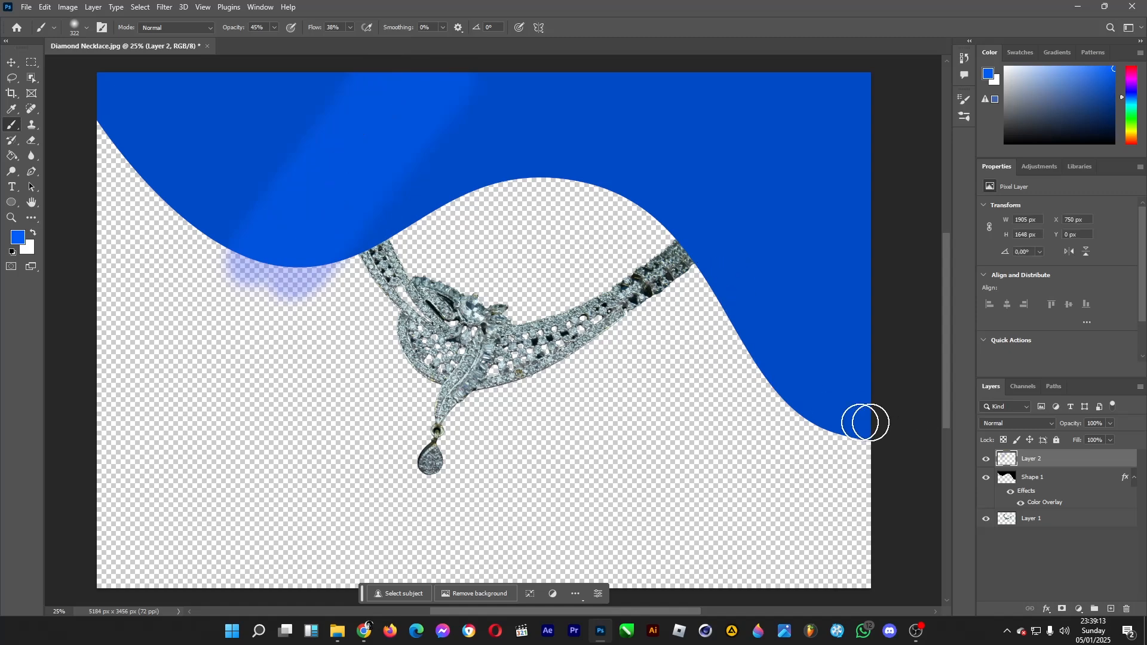
pyautogui.moveTo(787, 420)
pyautogui.mouseDown()
pyautogui.moveTo(901, 294)
pyautogui.moveTo(899, 326)
pyautogui.moveTo(965, 212)
pyautogui.moveTo(820, 386)
pyautogui.mouseUp()
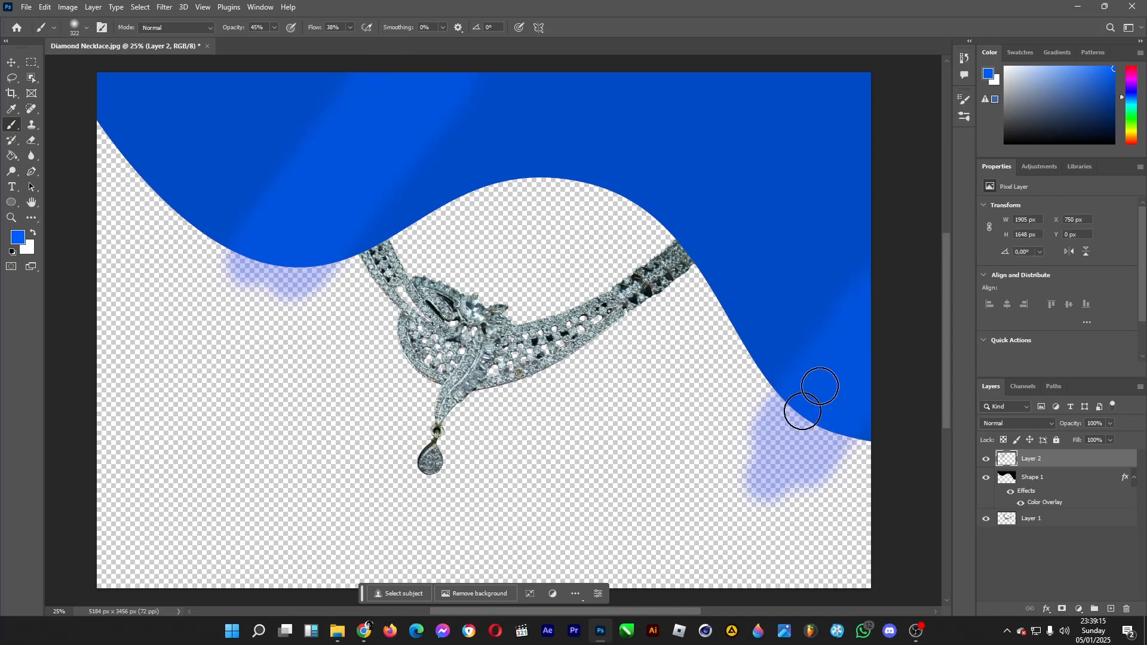
# Set the foreground color to light blue 6ca3ff and paint a broad diagonal streak over the wave's upper right-center area
pyautogui.click(17, 237)
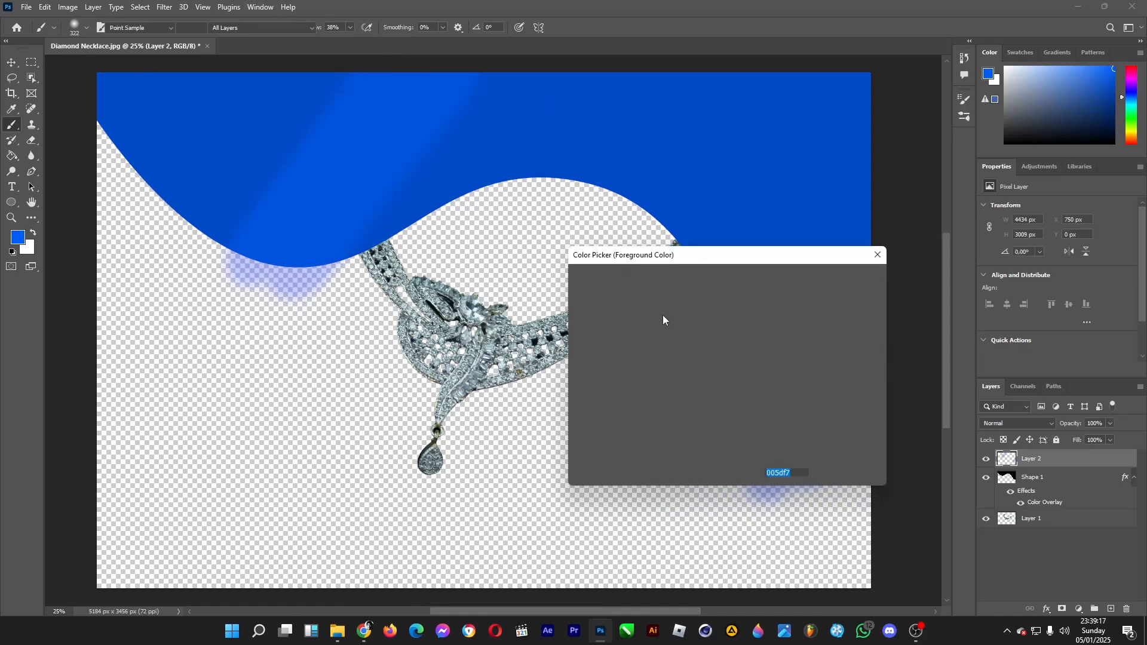
pyautogui.moveTo(663, 319); pyautogui.dragTo(662, 283)
pyautogui.click(833, 281)
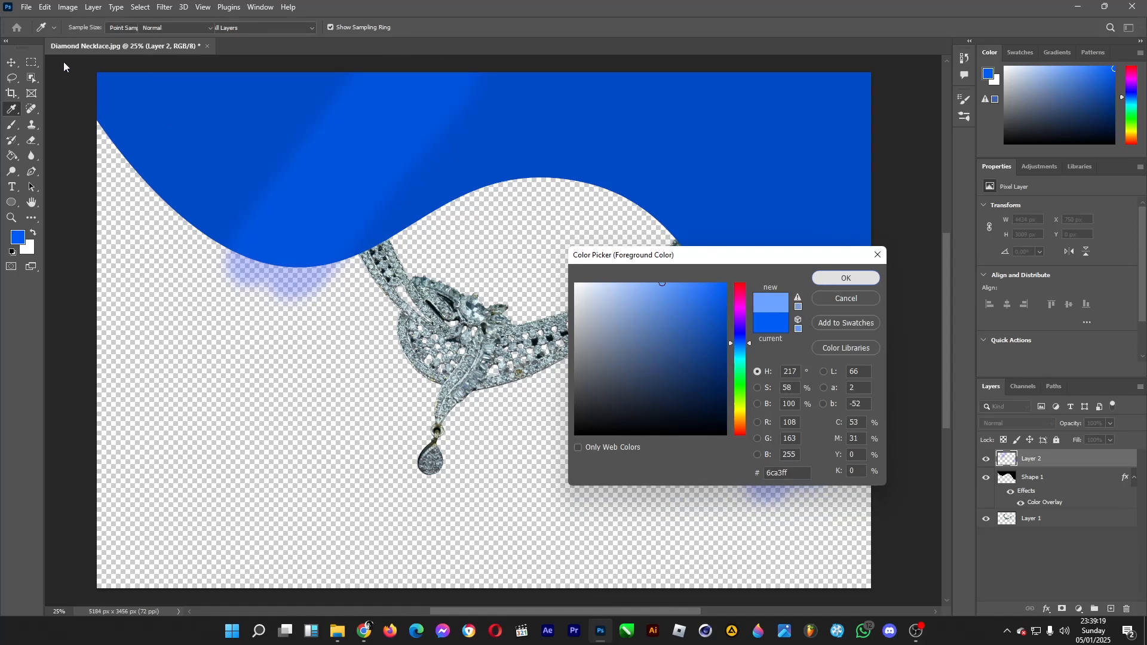
pyautogui.moveTo(589, 161)
pyautogui.mouseDown()
pyautogui.moveTo(657, 65)
pyautogui.moveTo(559, 216)
pyautogui.moveTo(714, 33)
pyautogui.moveTo(709, 75)
pyautogui.moveTo(623, 204)
pyautogui.moveTo(609, 213)
pyautogui.moveTo(550, 179)
pyautogui.moveTo(574, 148)
pyautogui.moveTo(557, 174)
pyautogui.moveTo(594, 191)
pyautogui.moveTo(593, 207)
pyautogui.moveTo(570, 187)
pyautogui.moveTo(517, 196)
pyautogui.moveTo(570, 178)
pyautogui.moveTo(593, 276)
pyautogui.moveTo(747, 97)
pyautogui.mouseUp()
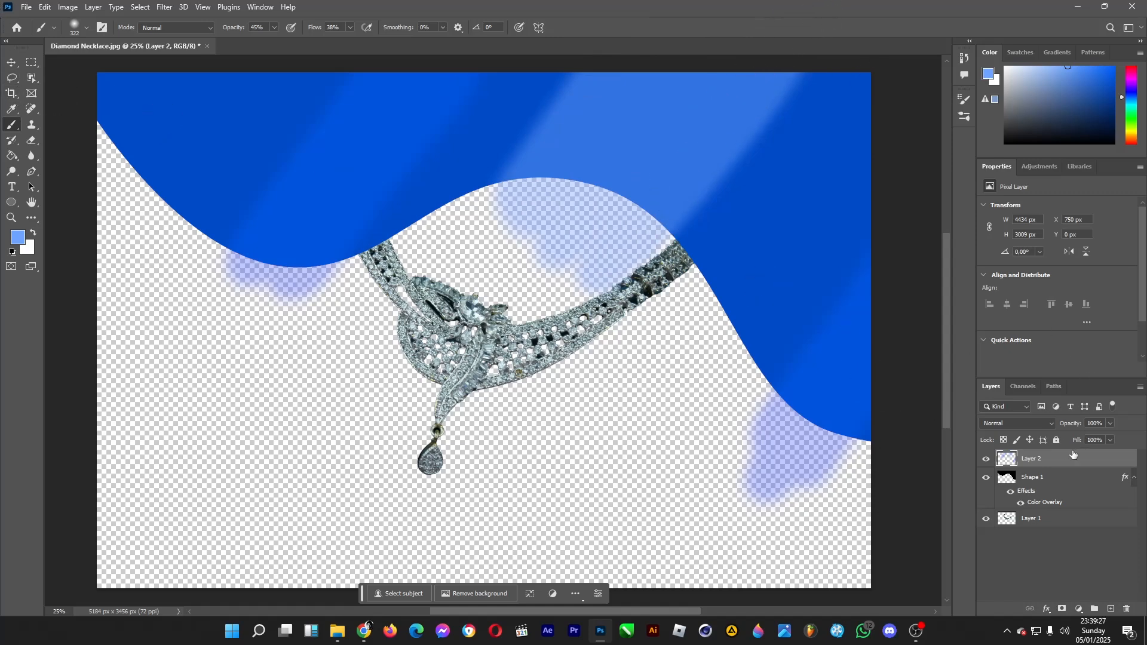
pyautogui.click(1043, 489)
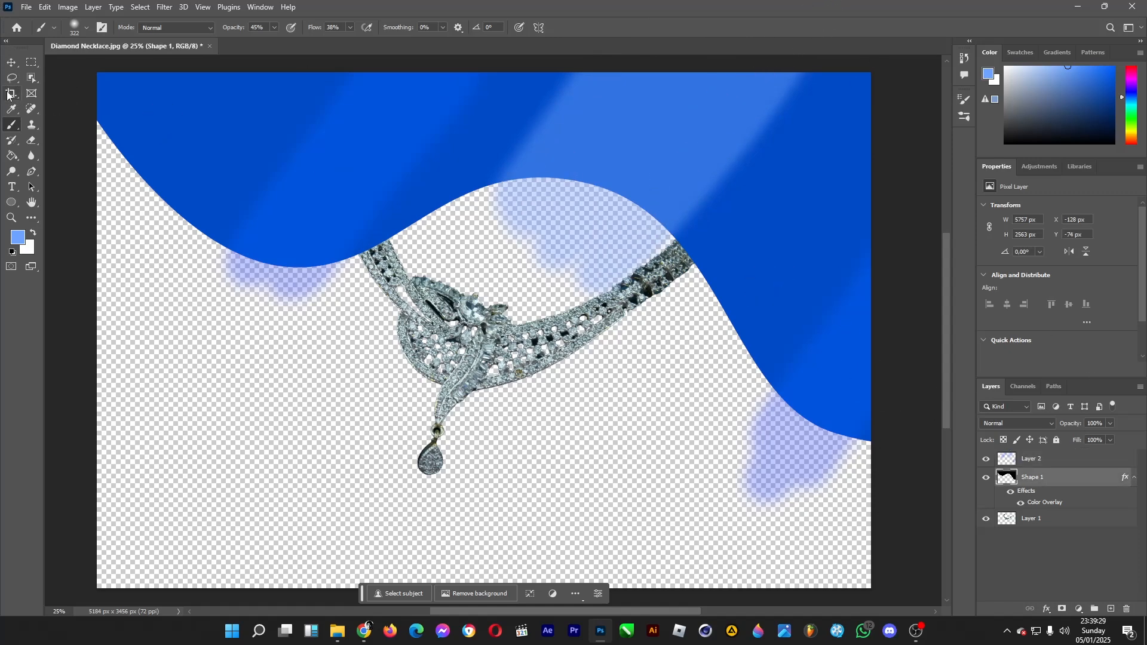
pyautogui.click(33, 79)
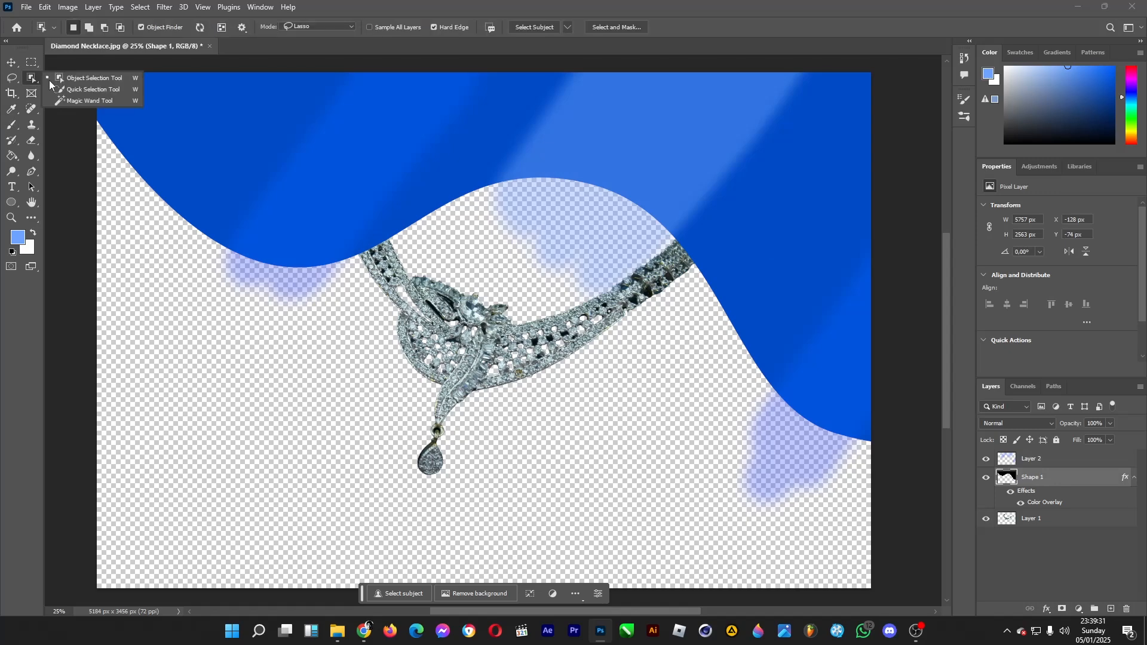
pyautogui.click(94, 102)
pyautogui.click(291, 374)
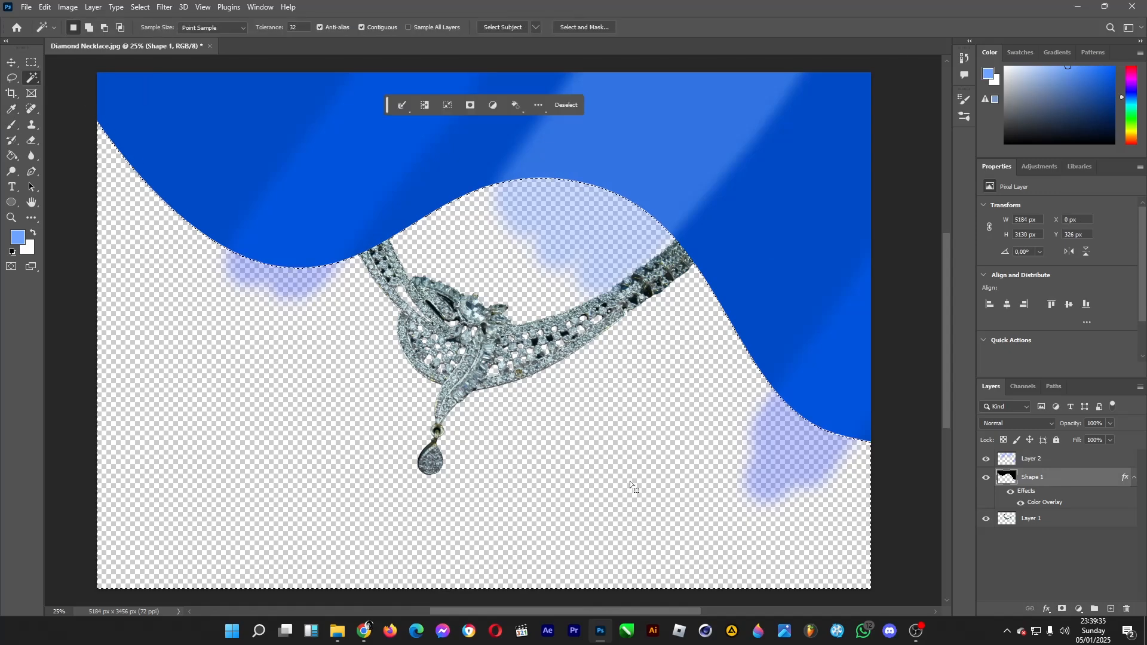
pyautogui.hotkey('ctrl', 'd')
pyautogui.press('v')
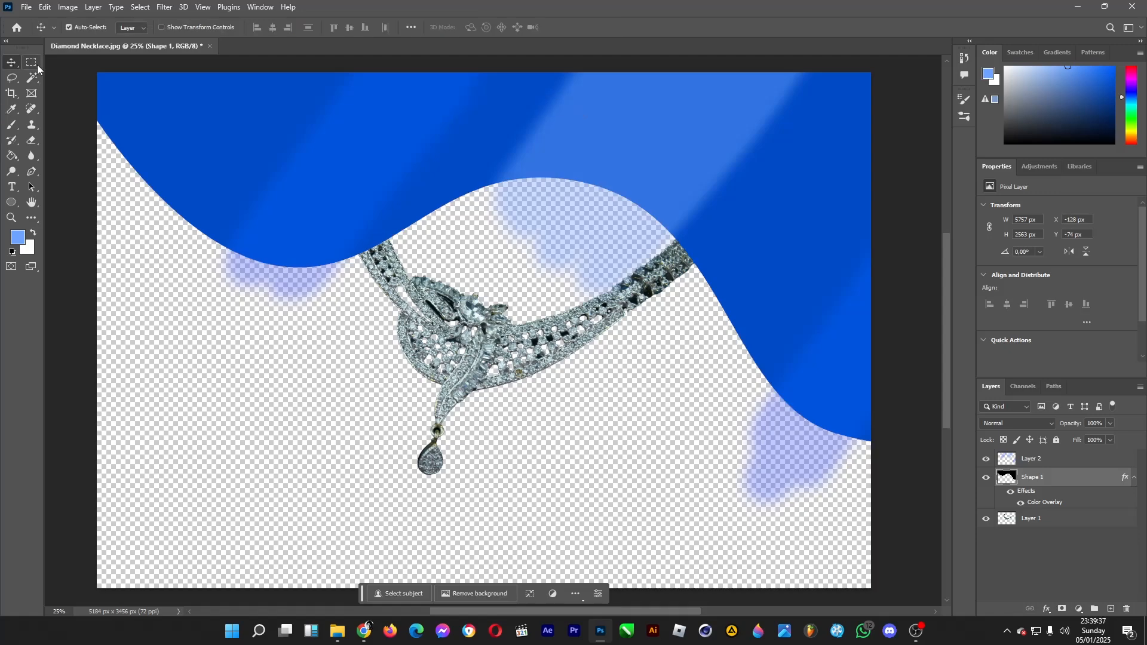
pyautogui.click(36, 66)
# Soften the painted streaks on Layer 2 with a Gaussian Blur
pyautogui.click(1055, 465)
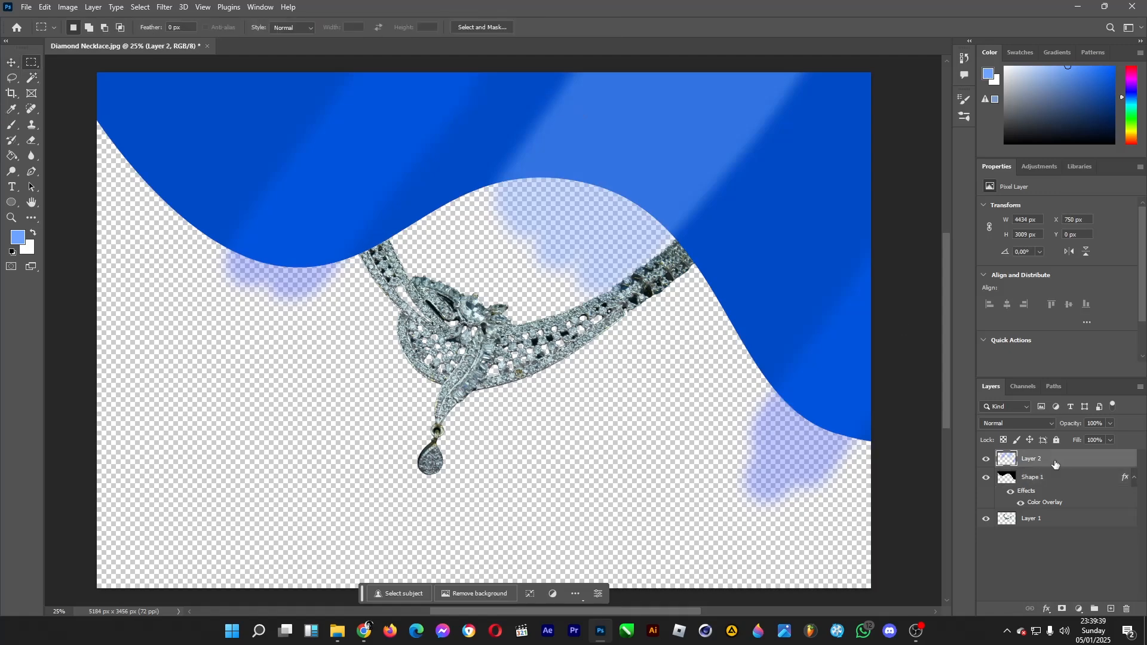
pyautogui.click(164, 6)
pyautogui.moveTo(281, 161)
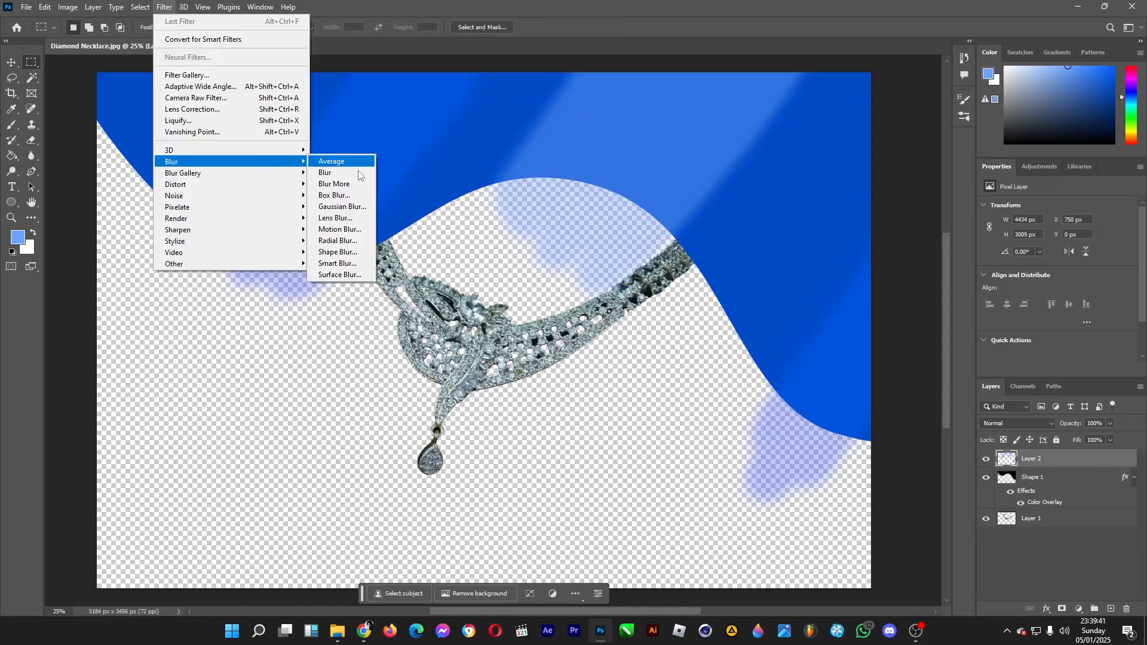
pyautogui.click(356, 206)
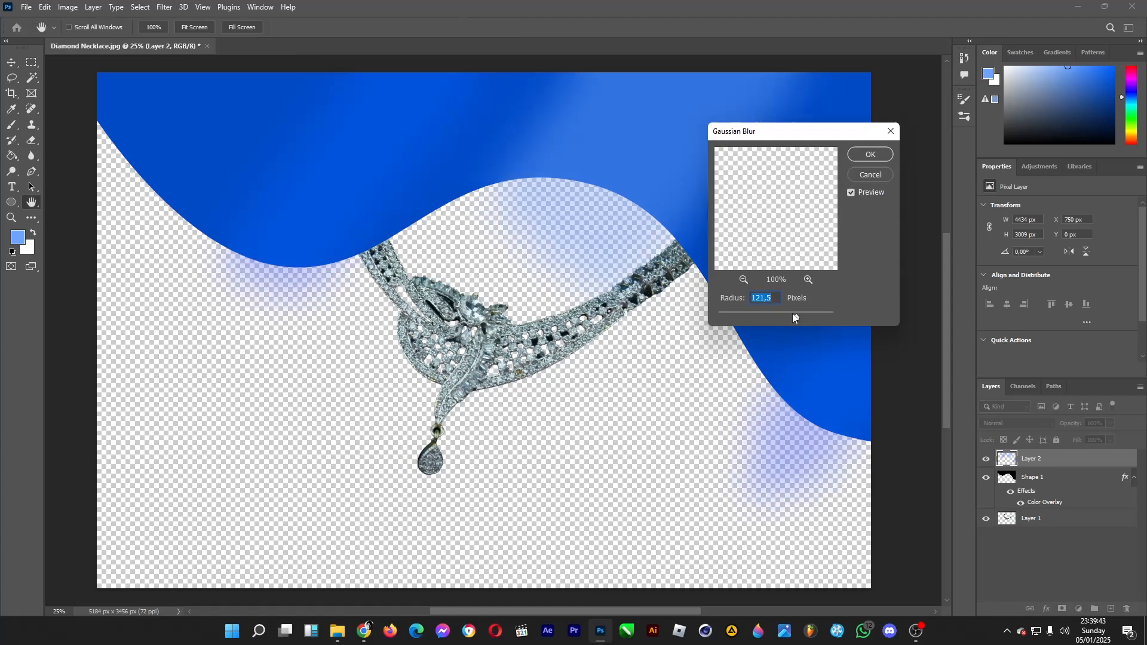
pyautogui.moveTo(795, 317); pyautogui.dragTo(785, 319)
pyautogui.click(871, 155)
pyautogui.press('m')
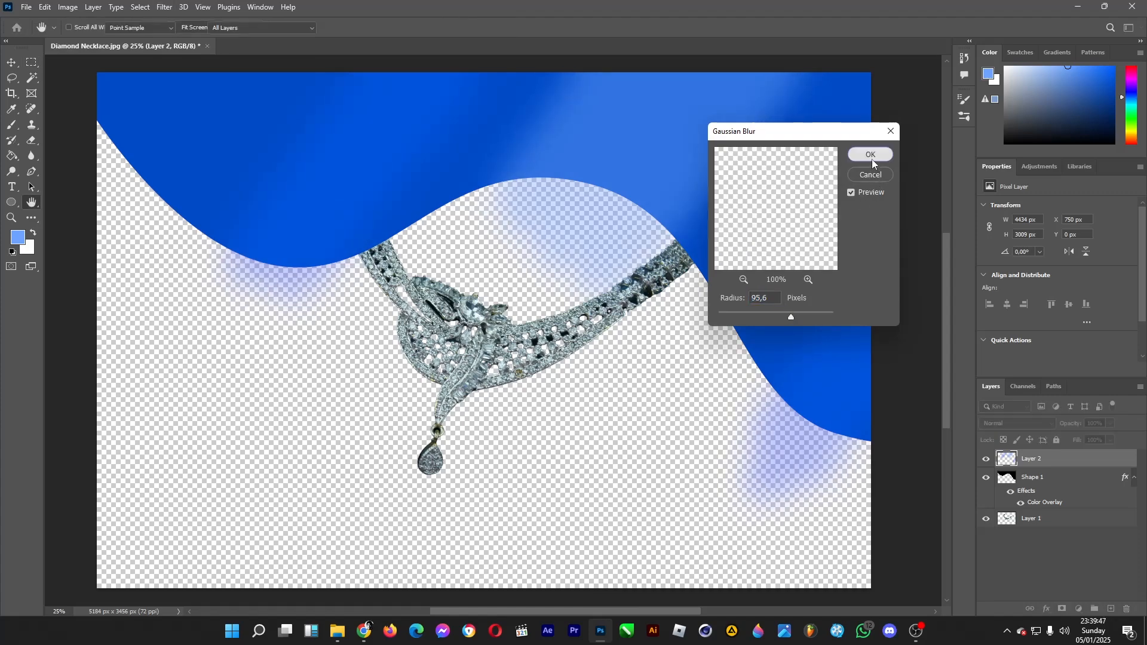
# Brighten the streaks on Layer 2 with Brightness/Contrast at brightness 54, and apply the last Gaussian Blur once more
pyautogui.click(68, 7)
pyautogui.moveTo(77, 38)
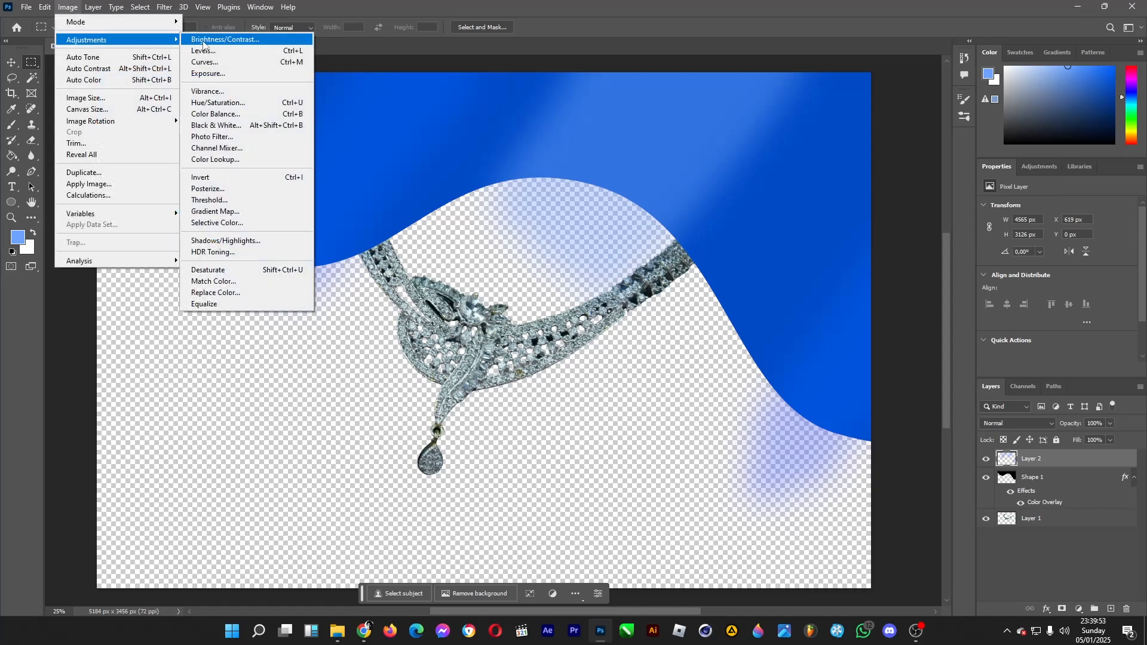
pyautogui.click(203, 43)
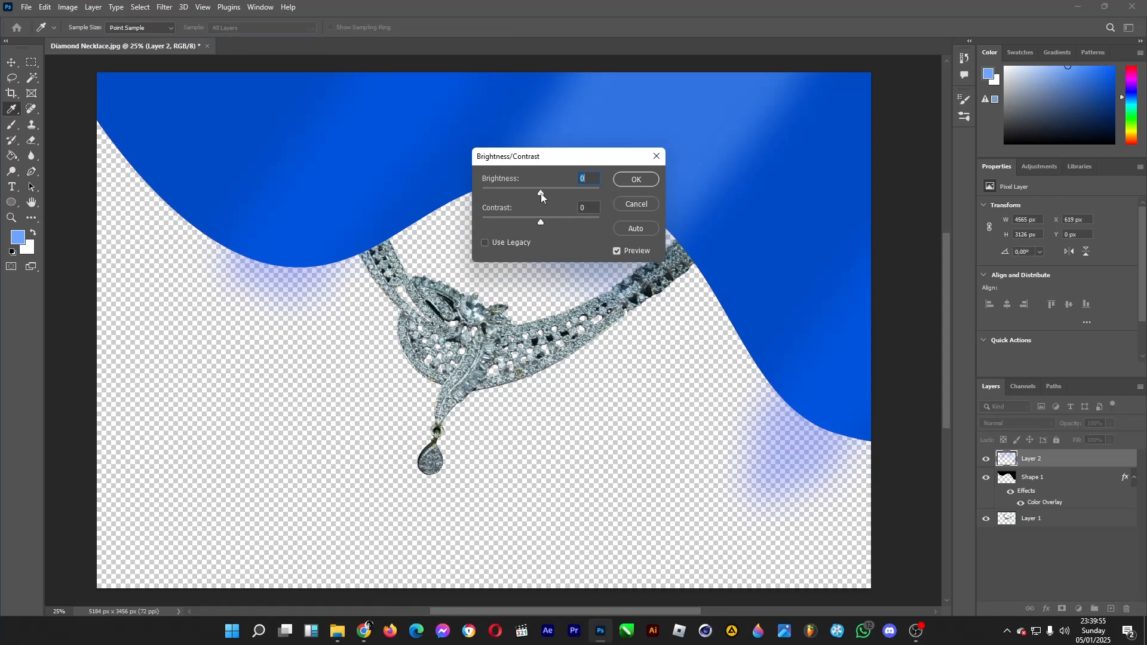
pyautogui.moveTo(540, 192); pyautogui.dragTo(551, 193)
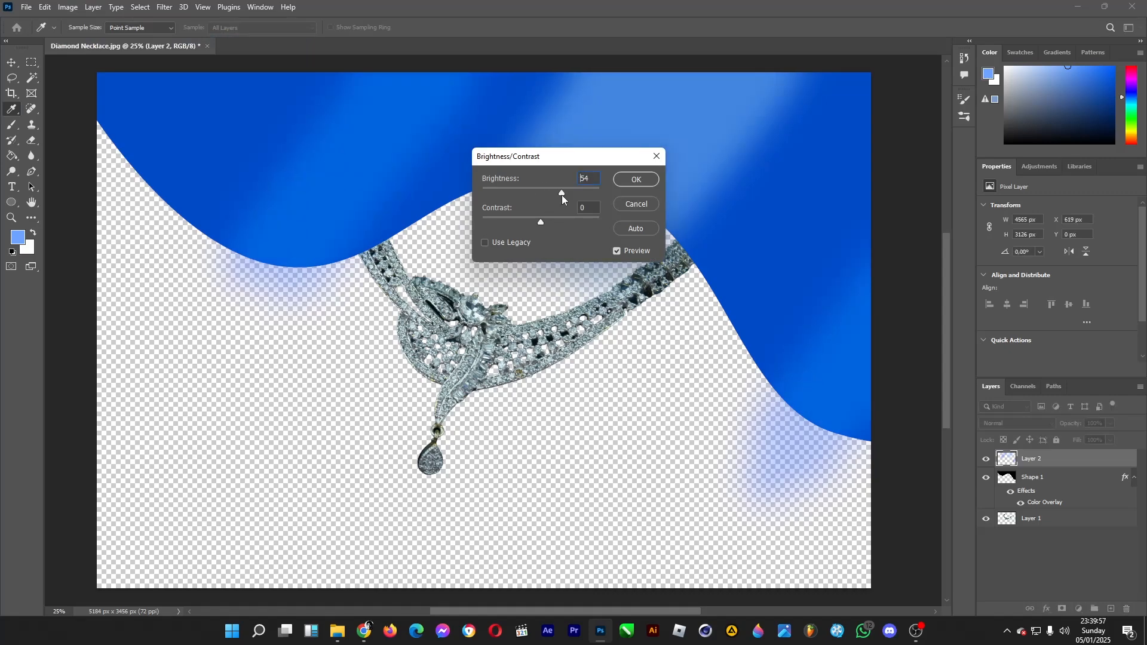
pyautogui.click(637, 179)
pyautogui.press('m')
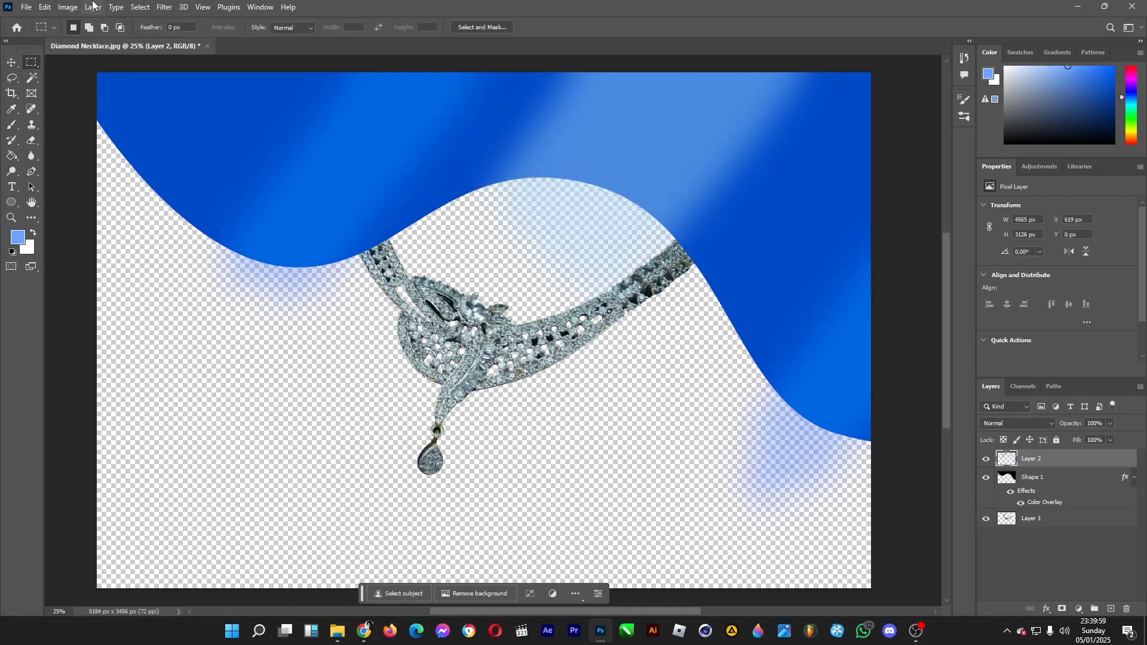
pyautogui.click(162, 7)
pyautogui.click(159, 6)
# Select the empty area outside the wave on Shape 1 with the Magic Wand, erase the Layer 2 paint inside it, and deselect
pyautogui.click(32, 78)
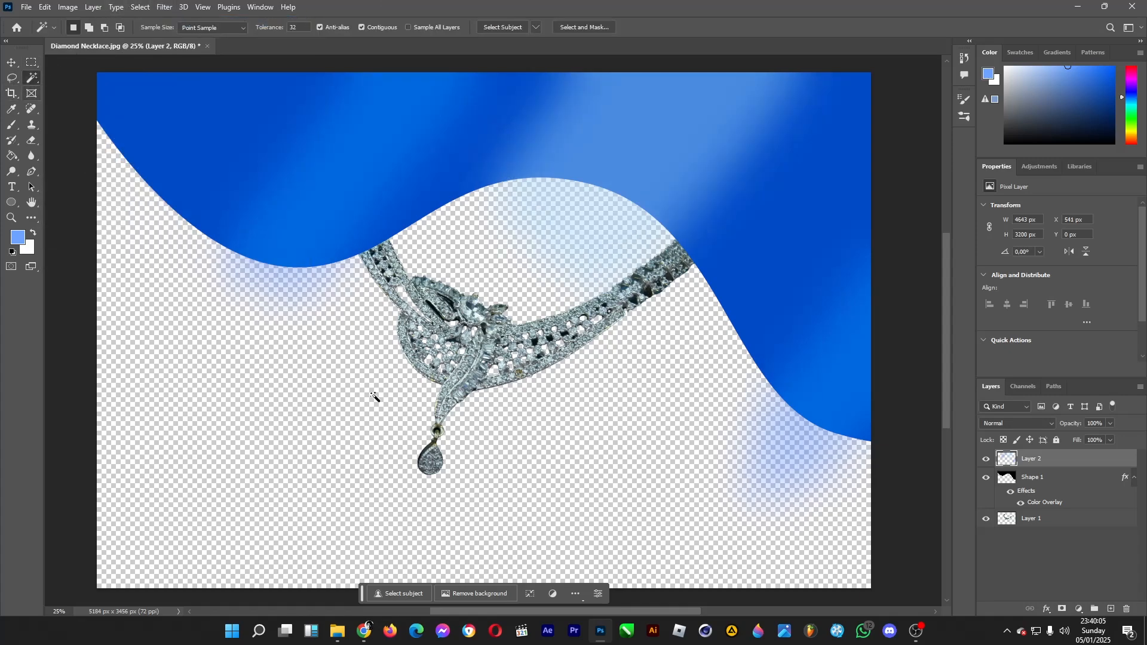
pyautogui.click(1036, 476)
pyautogui.click(448, 520)
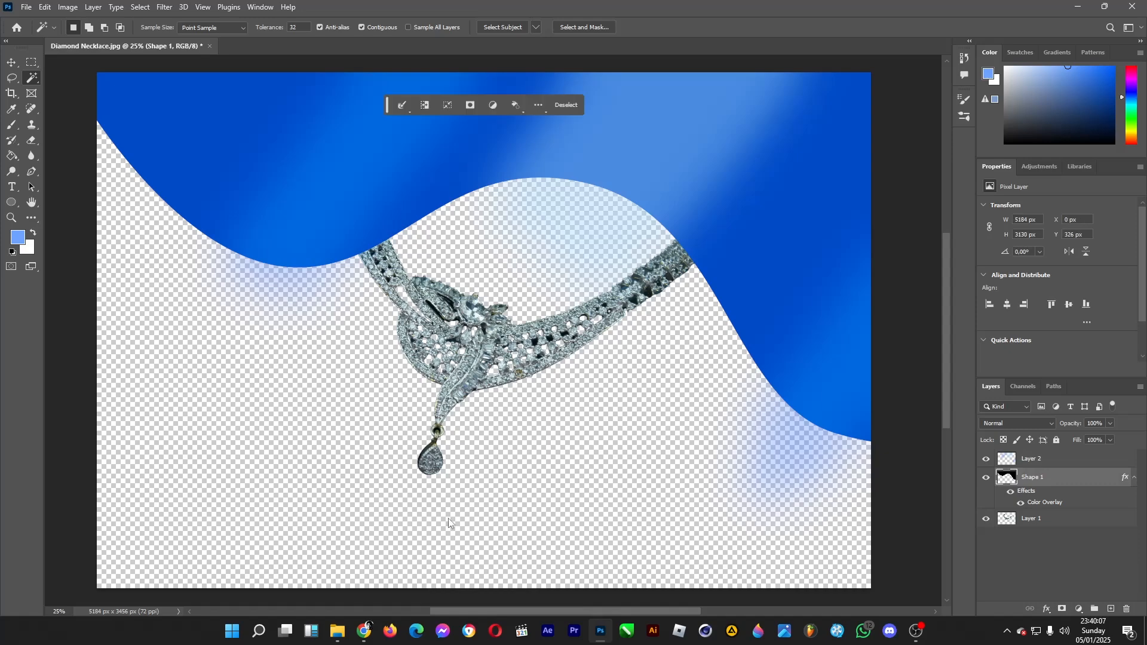
pyautogui.click(1046, 461)
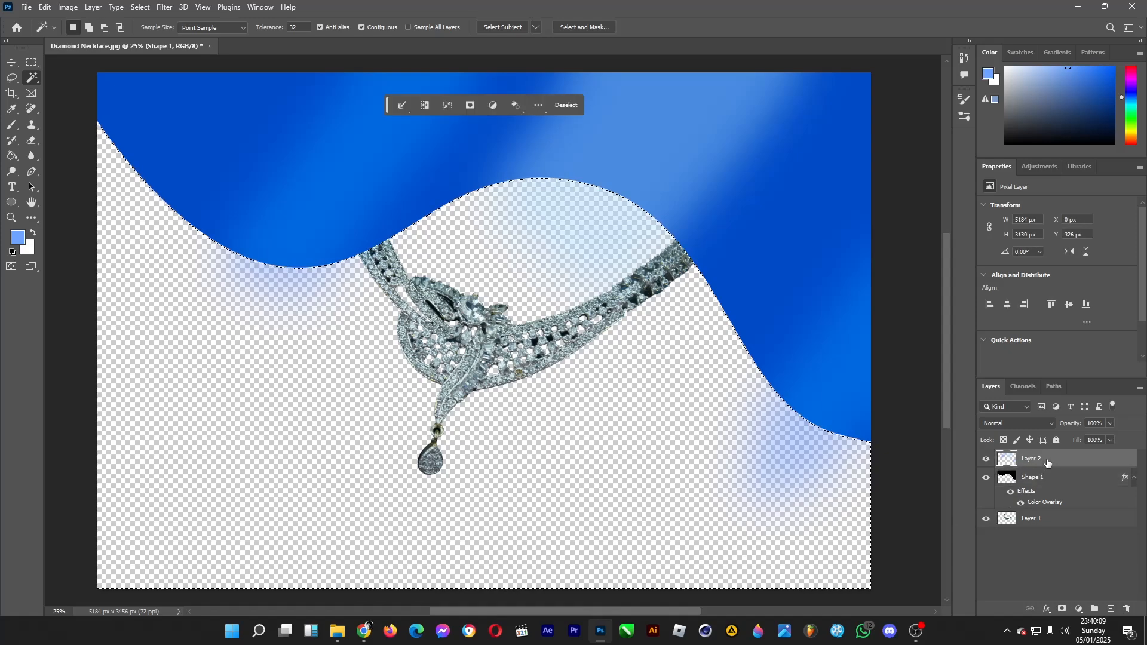
pyautogui.press('Delete')
pyautogui.hotkey('ctrl', 'd')
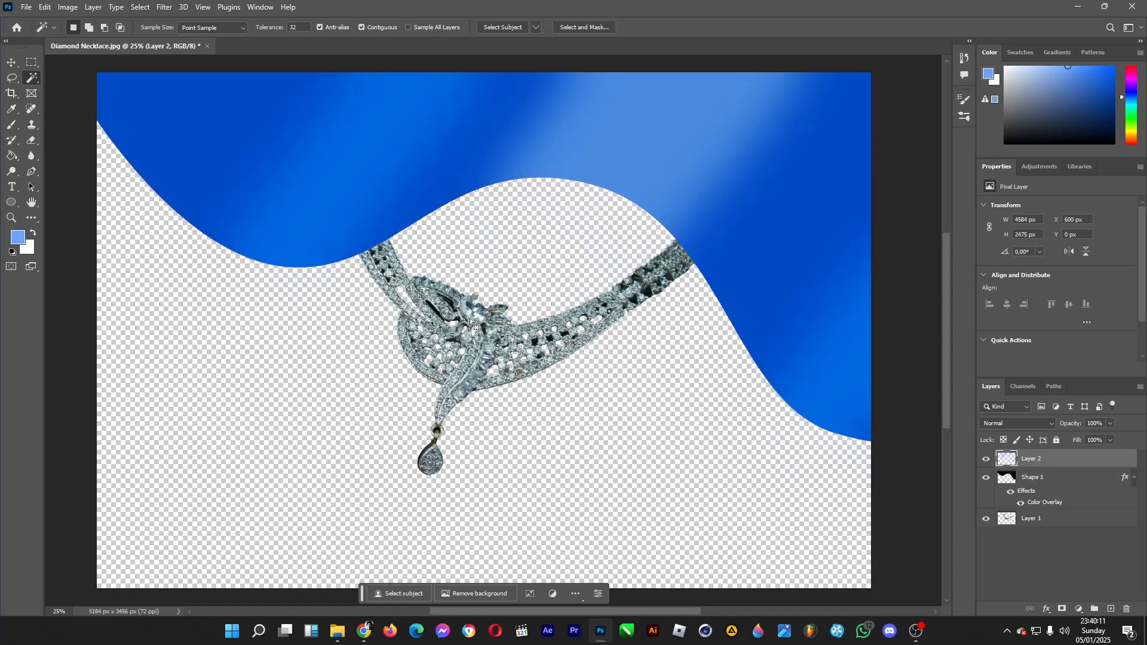
pyautogui.click(184, 364)
pyautogui.press('v')
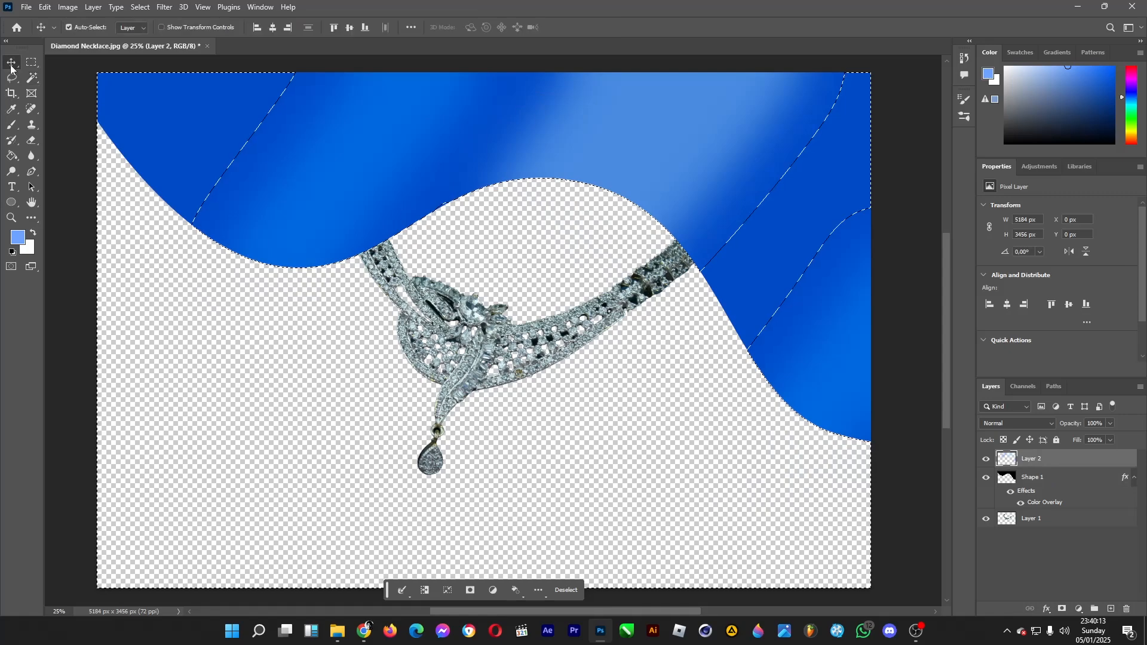
pyautogui.press('m')
pyautogui.hotkey('ctrl', 'd')
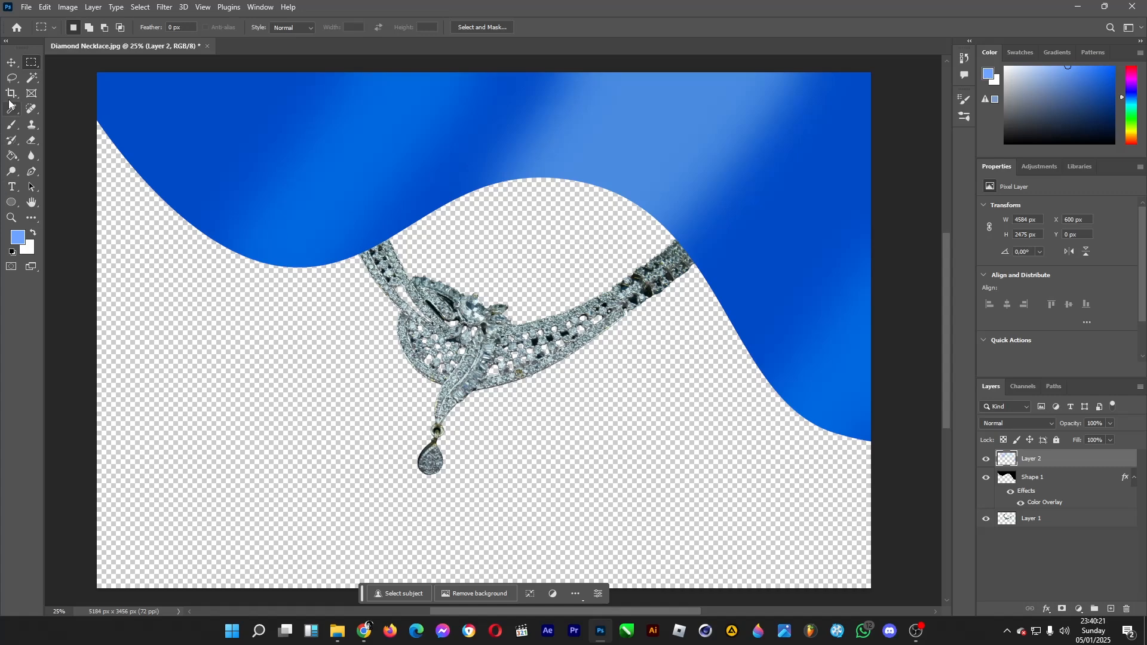
# Merge the painted streaks on Layer 2 with the Shape 1 wave into one layer
pyautogui.click(1079, 478)
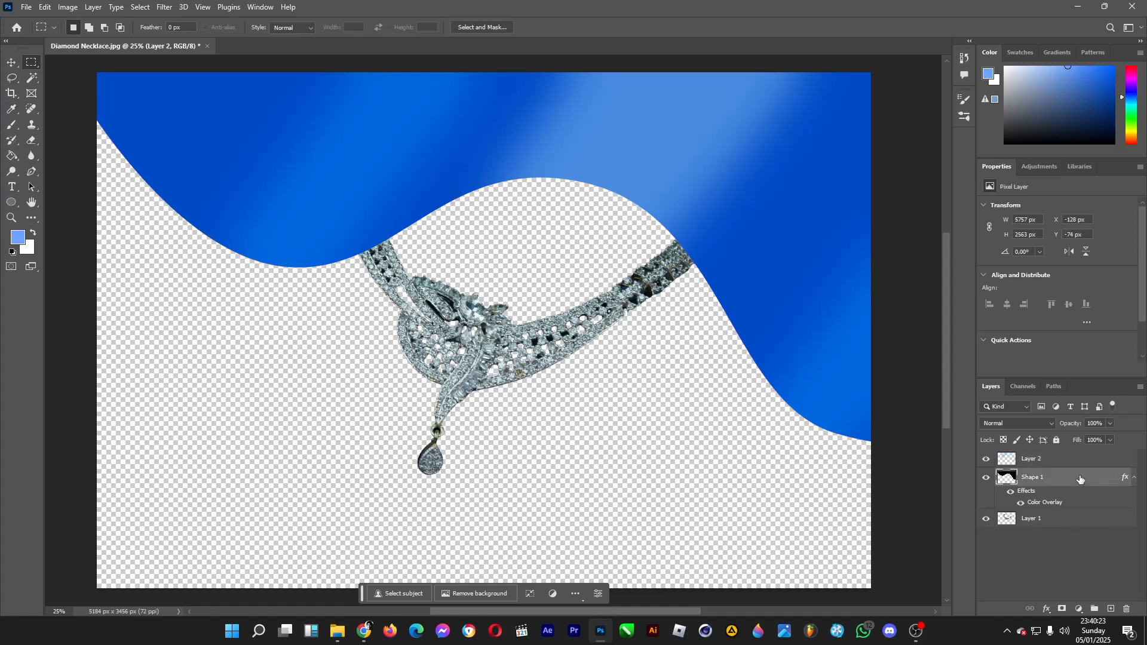
pyautogui.keyDown('shift'); pyautogui.click(1043, 459); pyautogui.keyUp('shift')
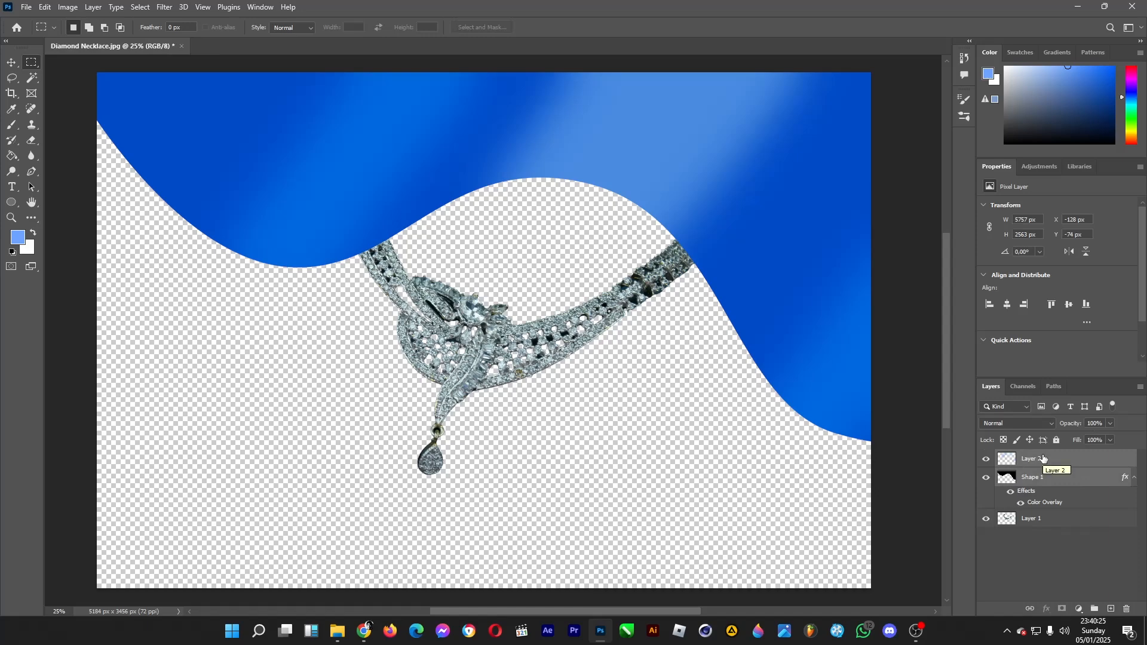
pyautogui.rightClick(1041, 458)
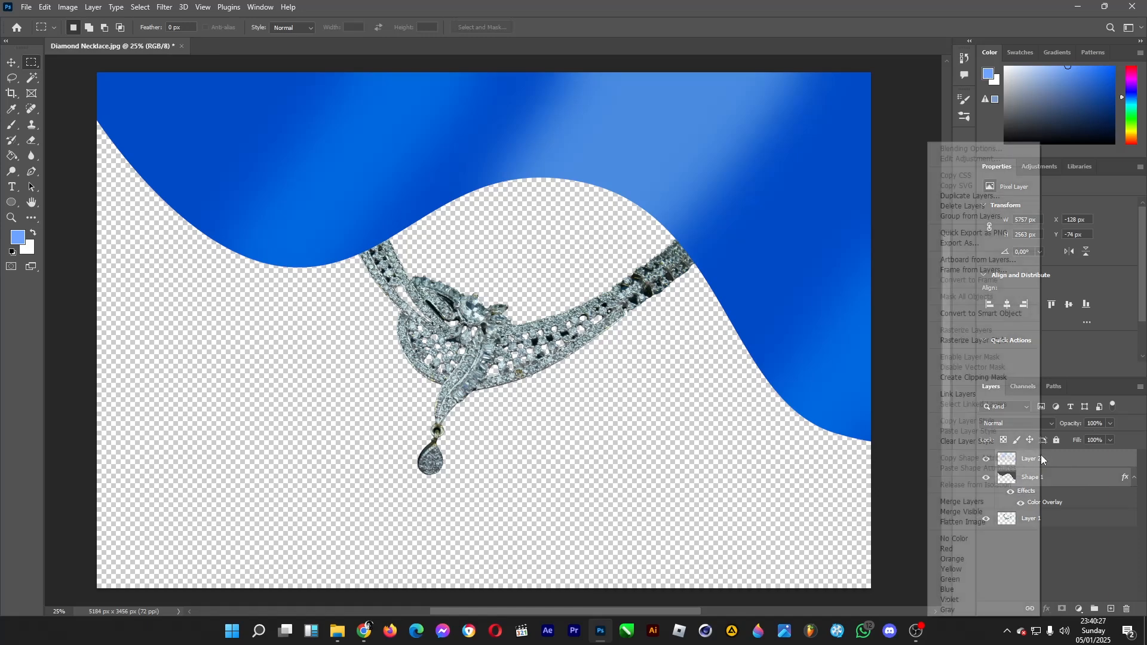
pyautogui.click(985, 502)
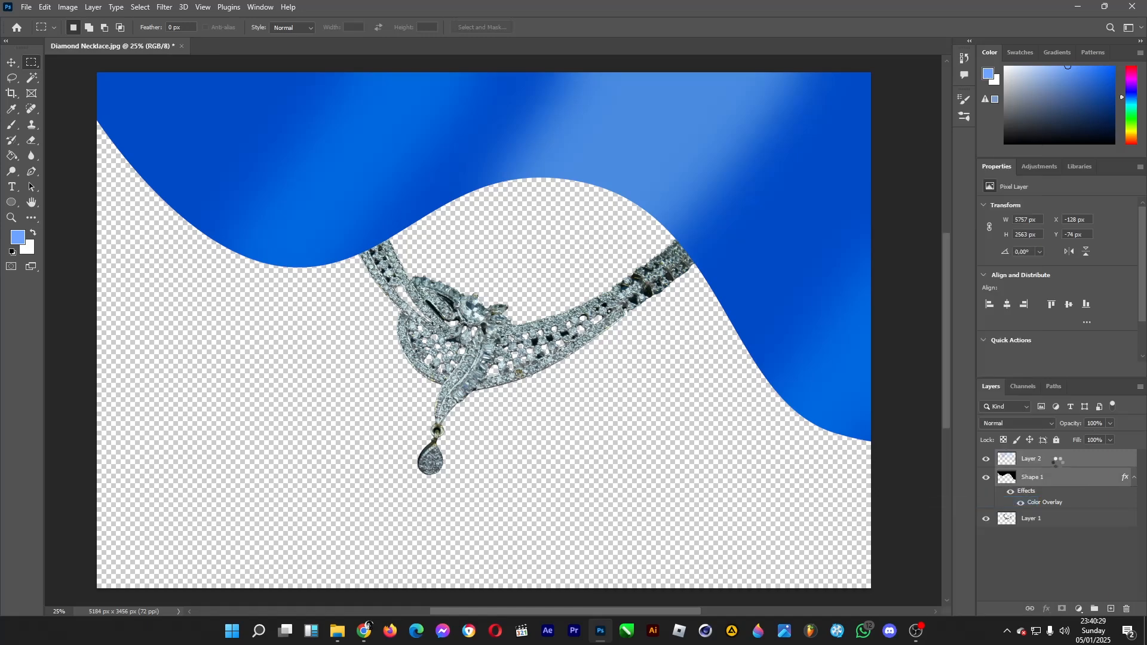
# Duplicate the merged wave layer, nudge the copy down 20 px, and place it beneath the original
pyautogui.hotkey('ctrl', 'j')
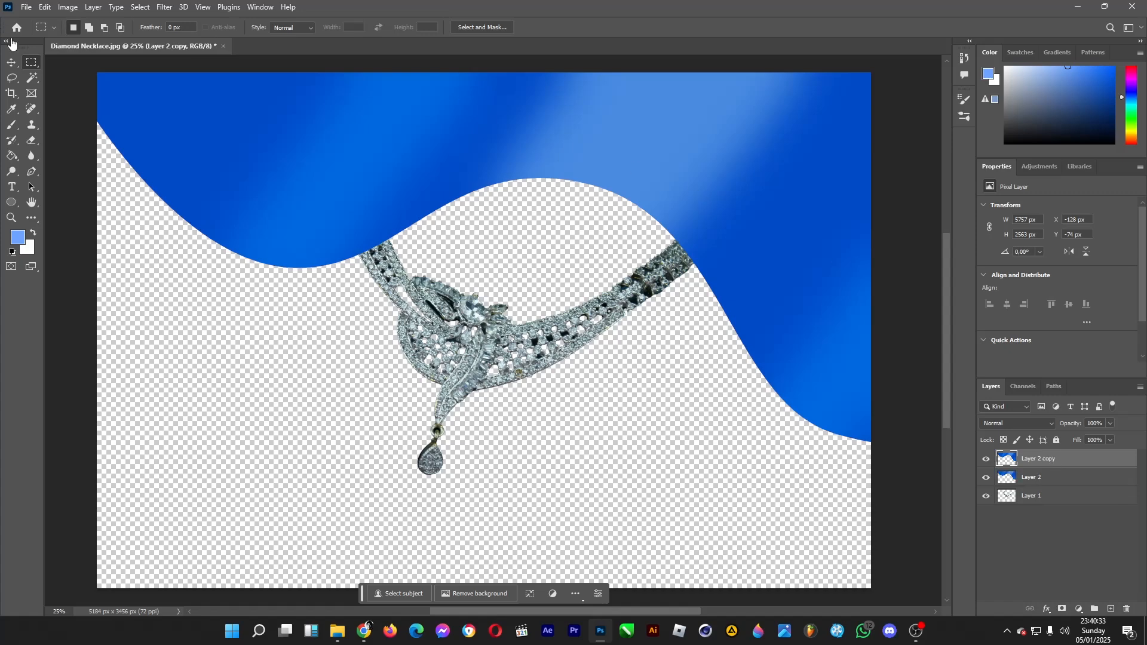
pyautogui.click(11, 62)
pyautogui.hotkey('shift', 'Down')
pyautogui.hotkey('shift', 'Down')
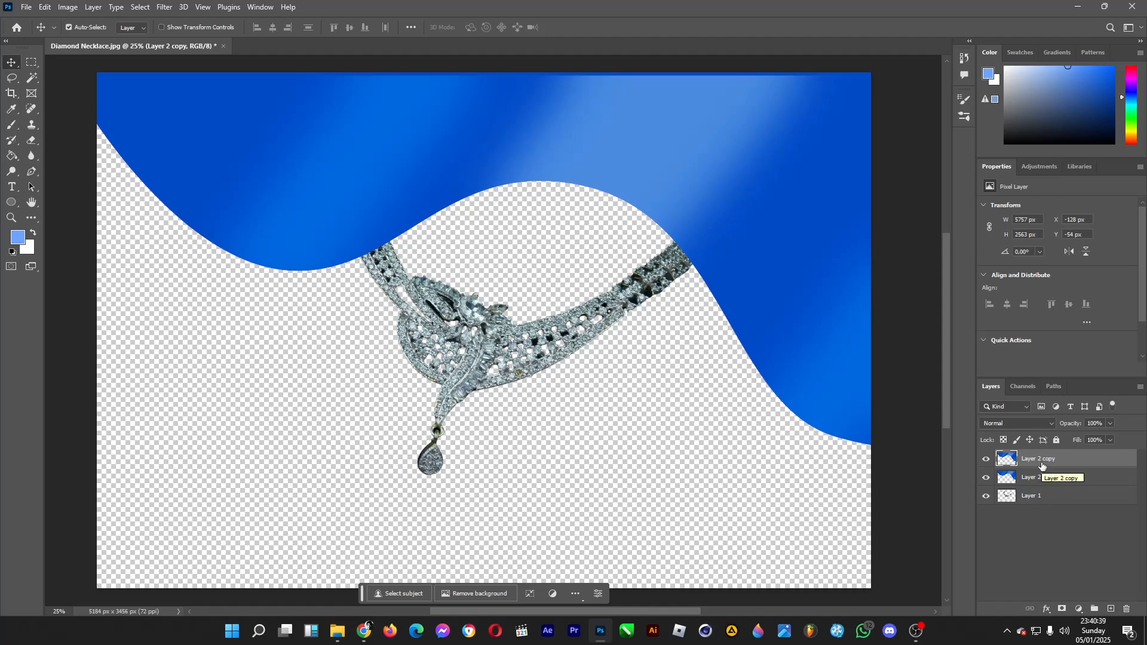
pyautogui.moveTo(1090, 465); pyautogui.dragTo(1078, 490)
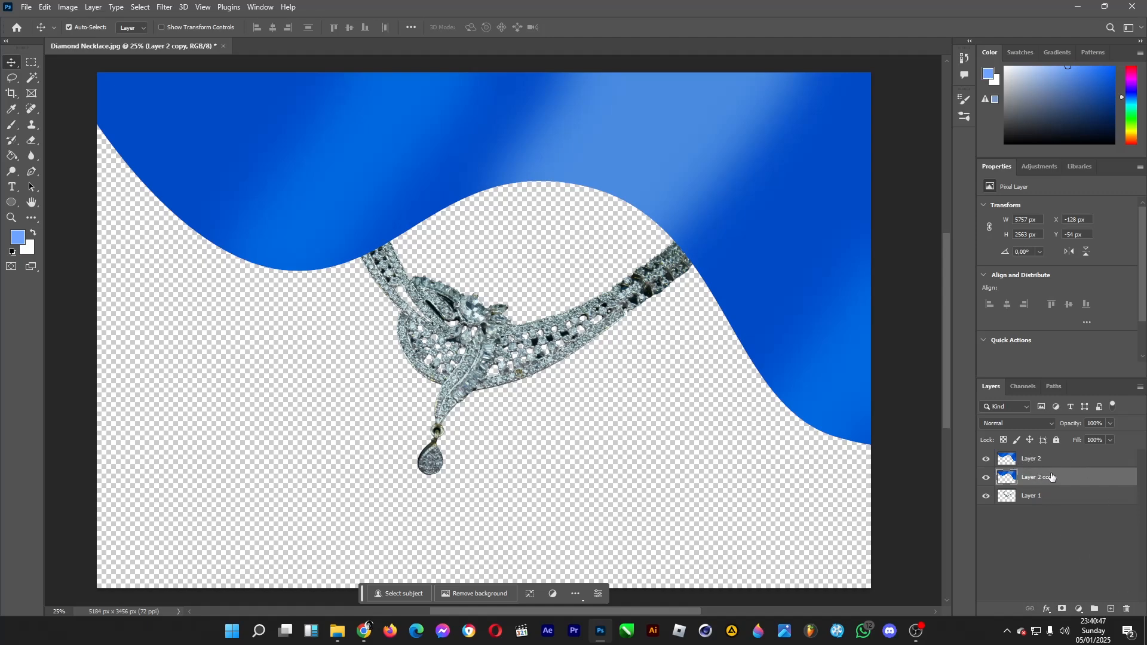
# Brighten the lower wave copy with Brightness/Contrast, setting brightness to 67, to form a highlighted rim along the wave's edge
pyautogui.click(68, 7)
pyautogui.moveTo(119, 40)
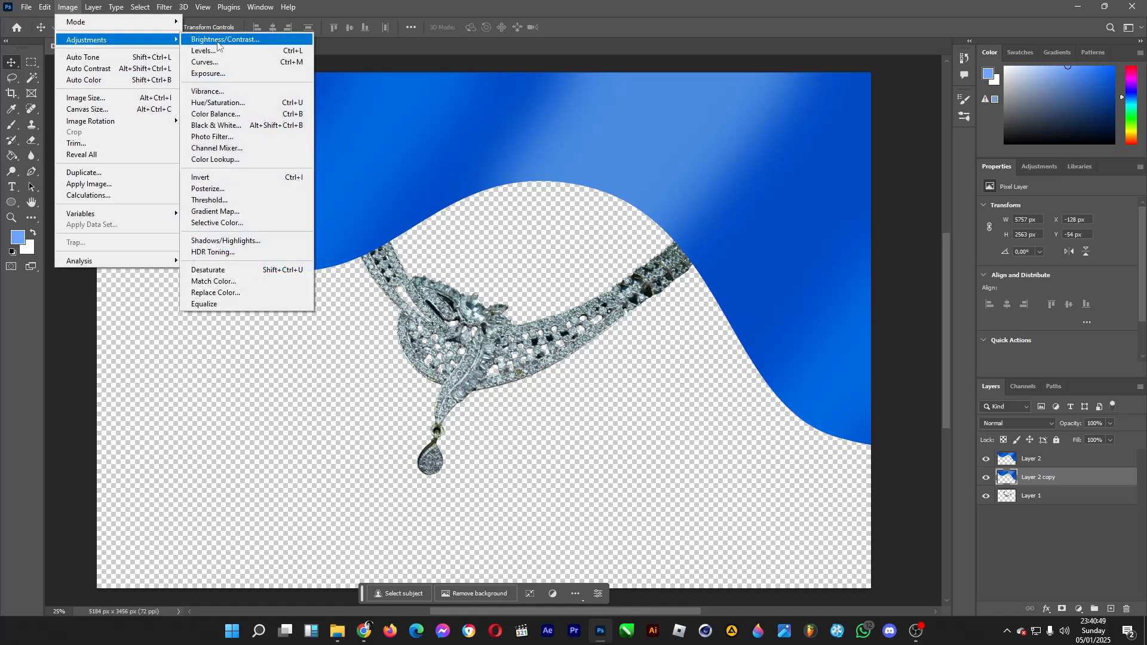
pyautogui.click(217, 40)
pyautogui.moveTo(542, 192); pyautogui.dragTo(574, 194)
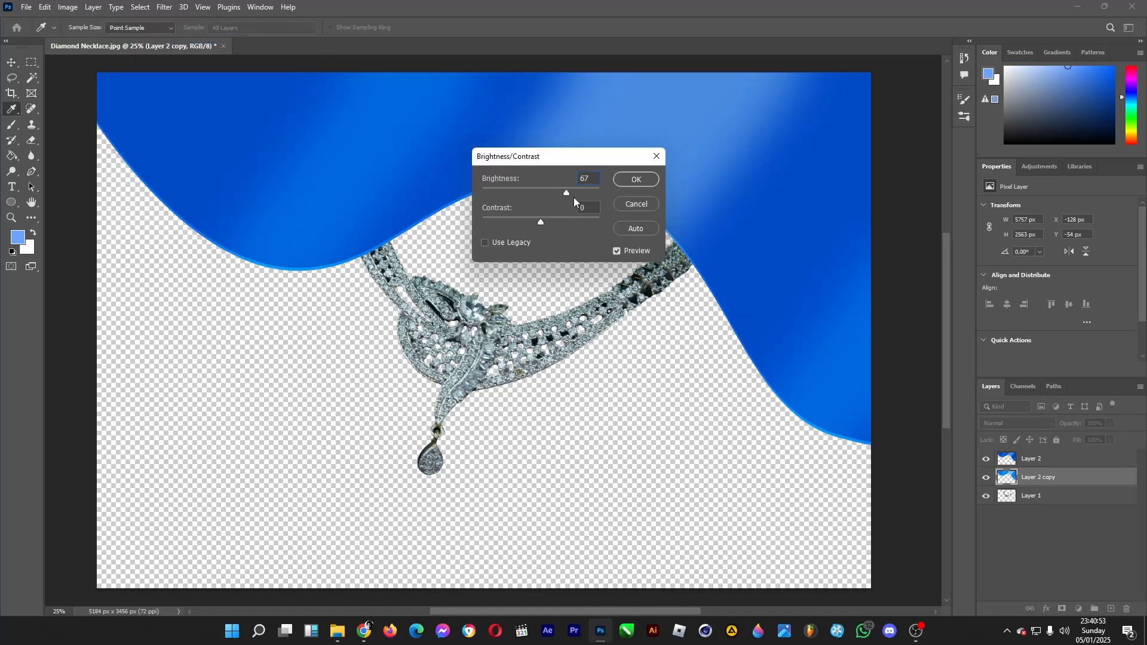
pyautogui.click(636, 179)
pyautogui.press('v')
# Merge Layer 2 and the brightened Layer 2 copy into one wave layer
pyautogui.keyDown('ctrl'); pyautogui.click(1050, 464); pyautogui.keyUp('ctrl')
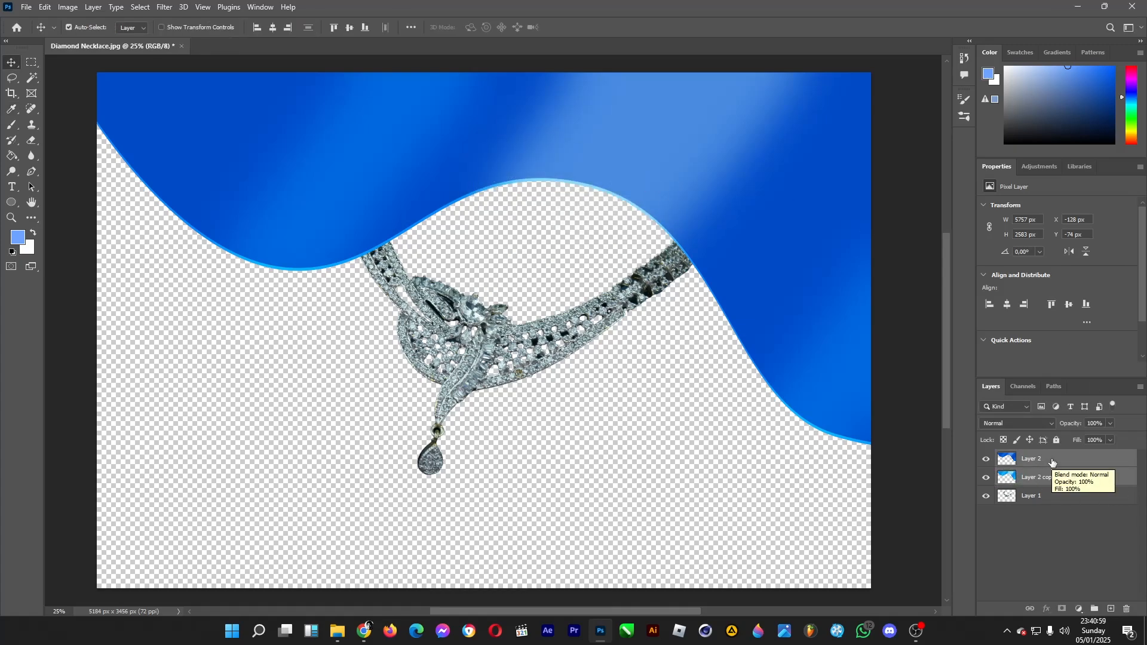
pyautogui.rightClick(1051, 459)
pyautogui.click(994, 501)
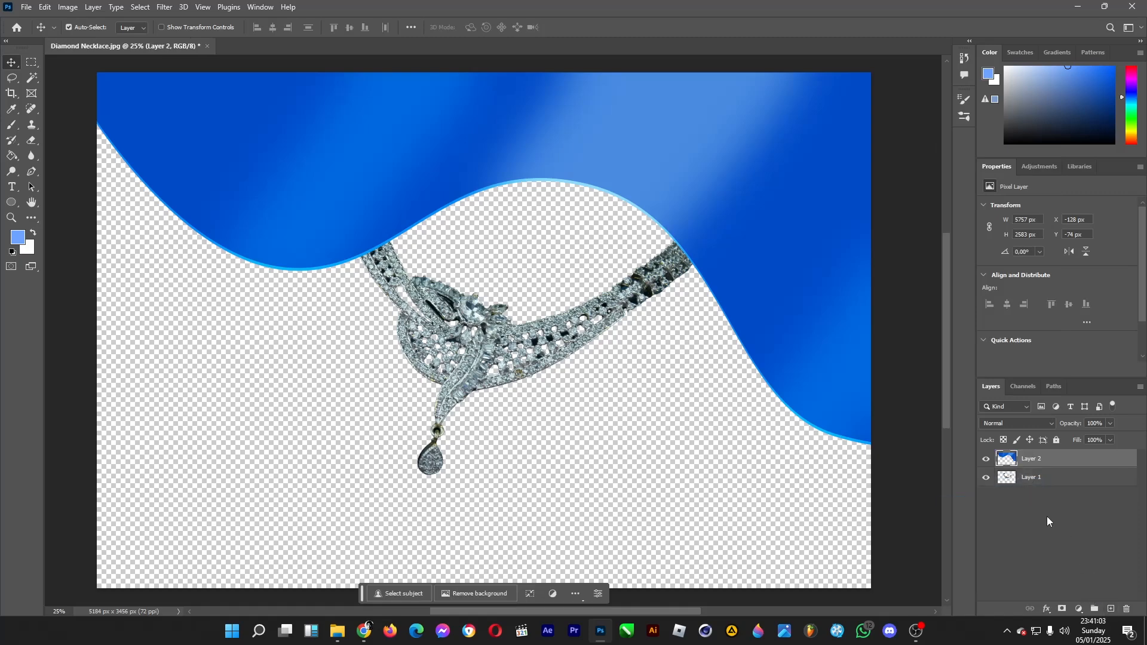
# Add a new layer beneath the wave and fill it with solid blue #004fd3 using the Paint Bucket
pyautogui.click(1110, 609)
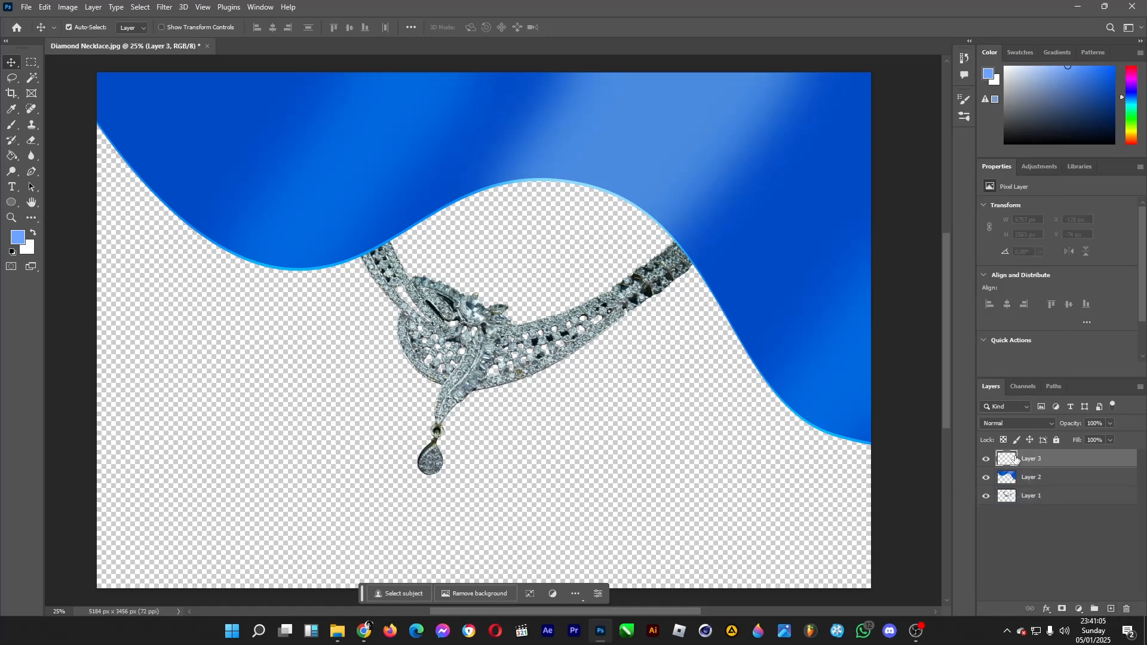
pyautogui.moveTo(1032, 460); pyautogui.dragTo(1033, 485)
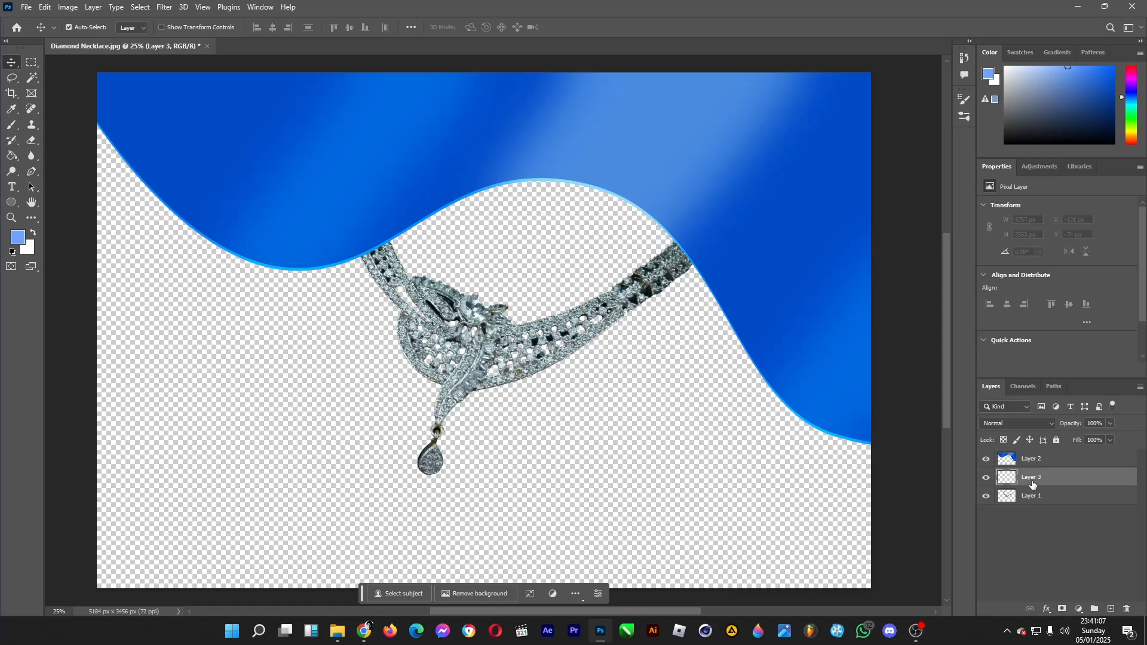
pyautogui.click(18, 238)
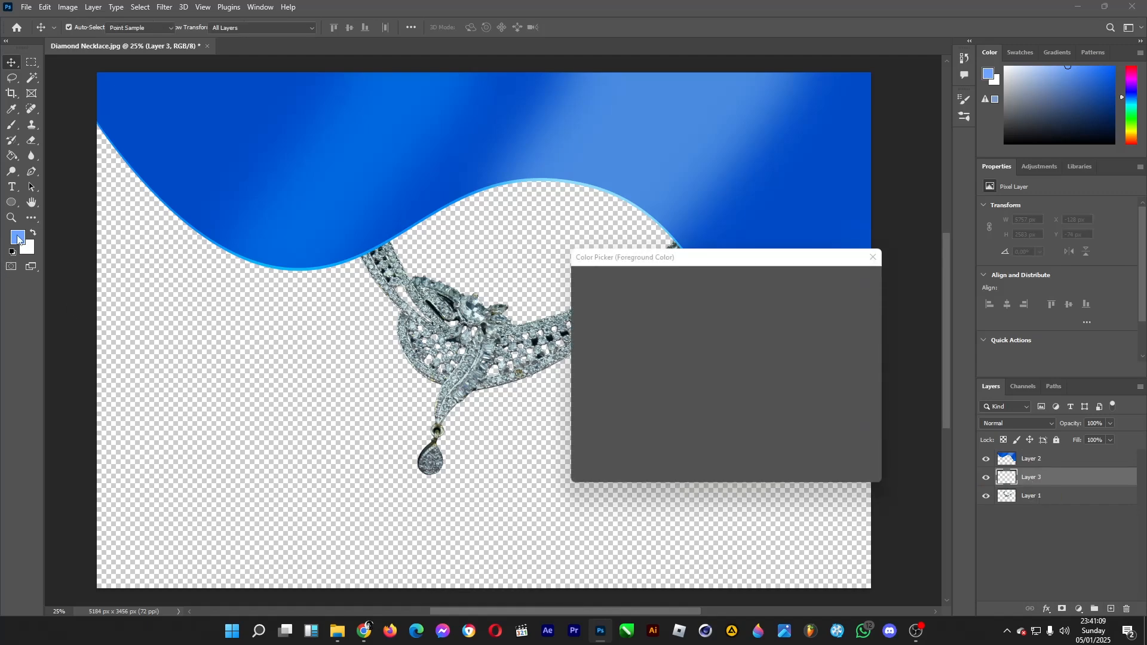
pyautogui.click(233, 148)
pyautogui.click(724, 329)
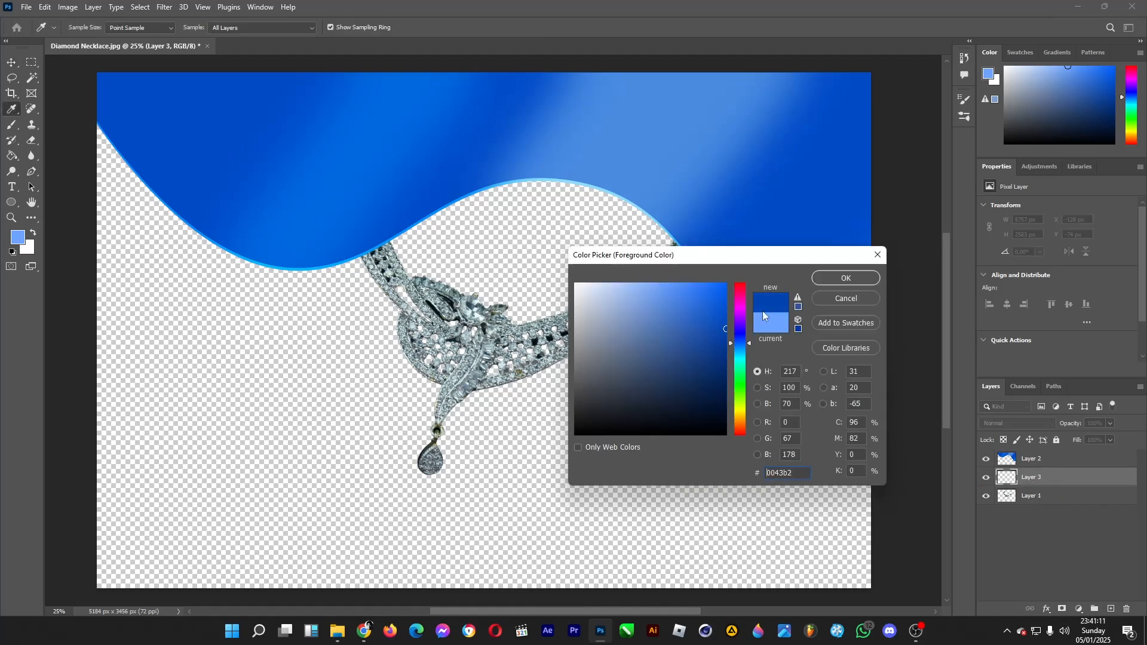
pyautogui.moveTo(703, 312); pyautogui.dragTo(745, 309)
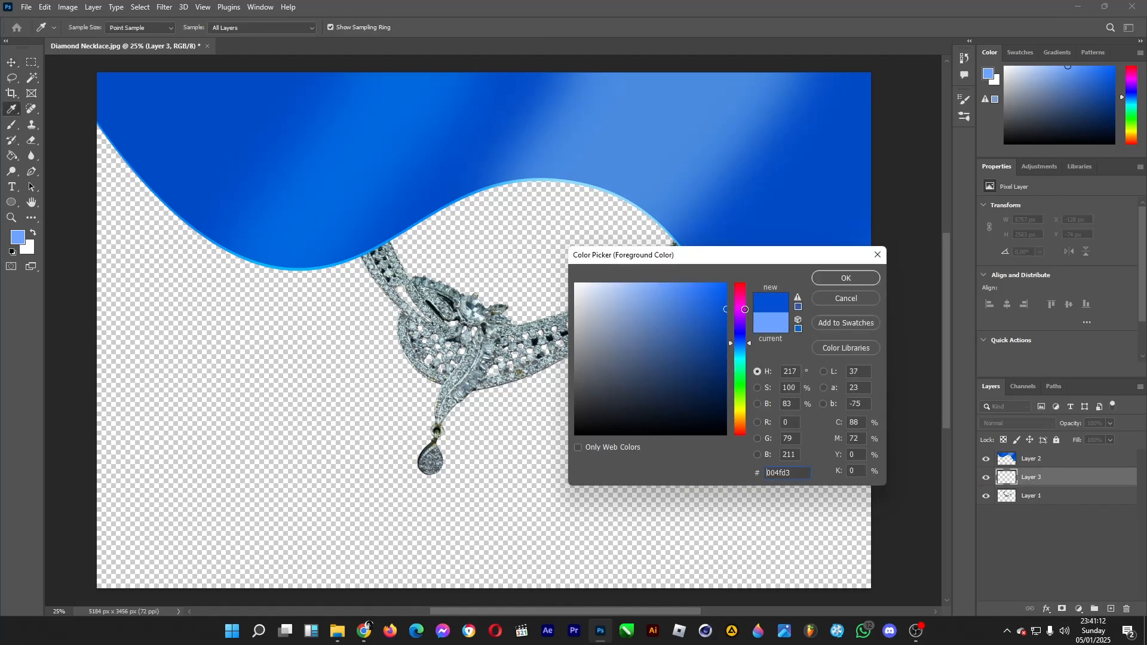
pyautogui.click(831, 280)
pyautogui.click(11, 157)
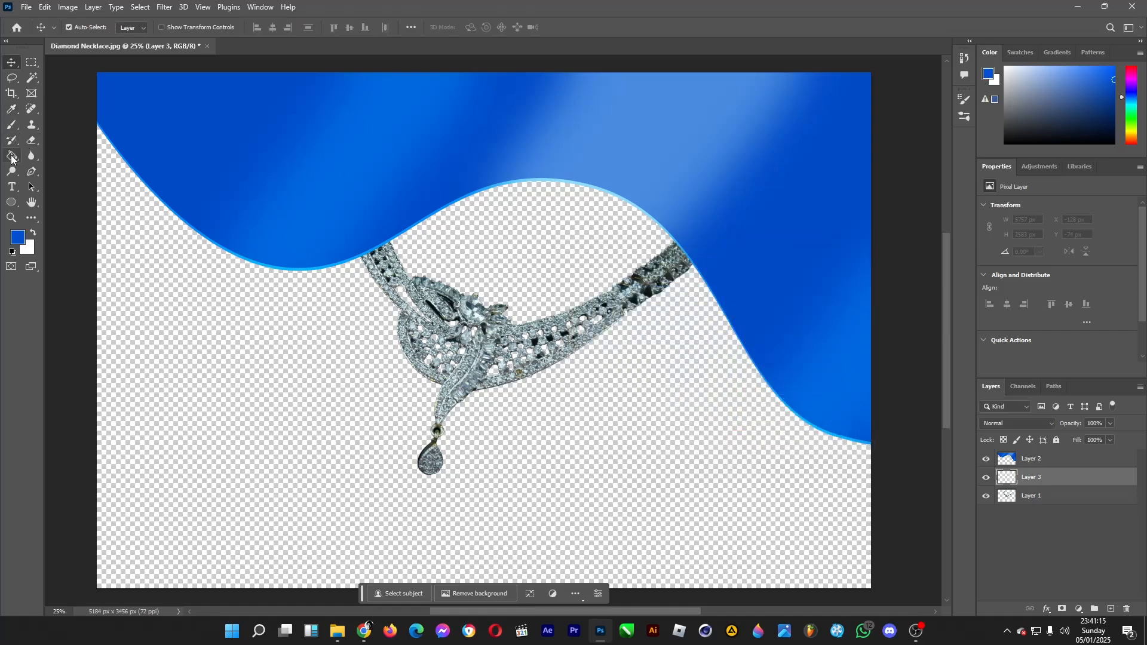
pyautogui.click(278, 412)
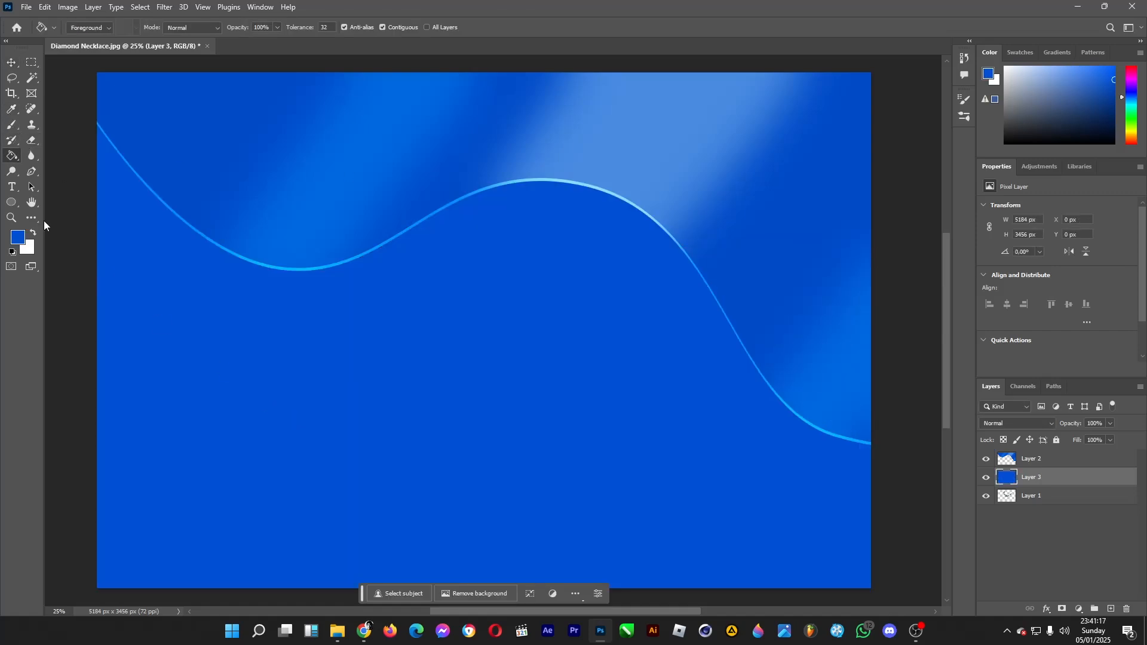
# Place the solid blue layer beneath the necklace layer and shift the necklace down and right, keeping its ends under the wave
pyautogui.click(12, 63)
pyautogui.moveTo(1036, 477); pyautogui.dragTo(1046, 506)
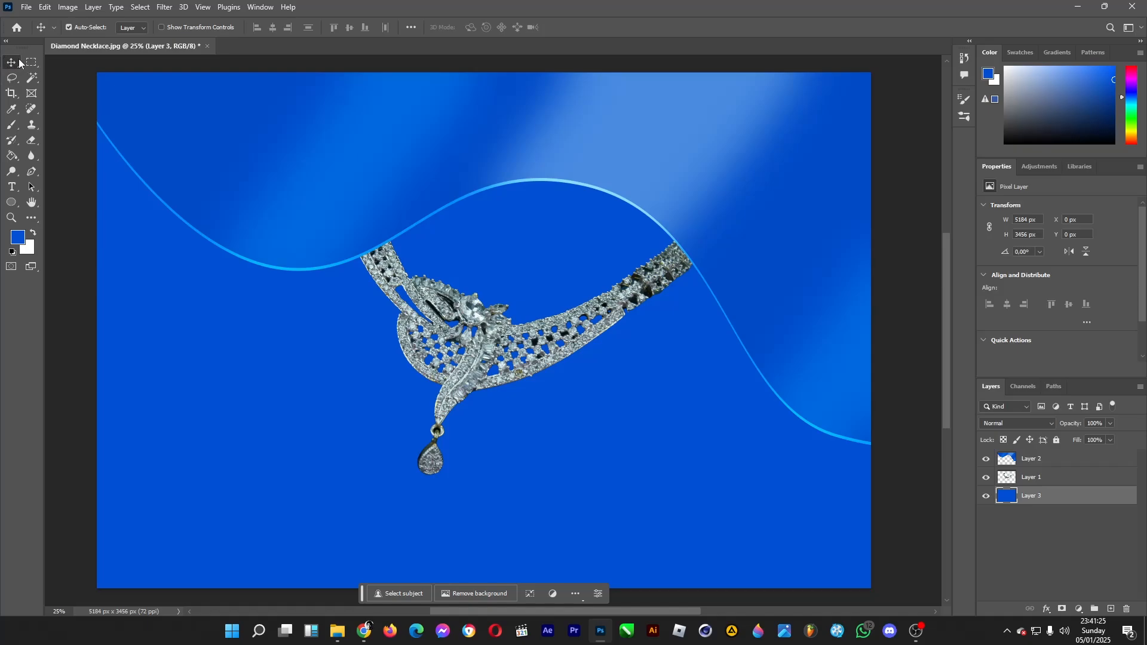
pyautogui.moveTo(481, 350); pyautogui.dragTo(509, 396)
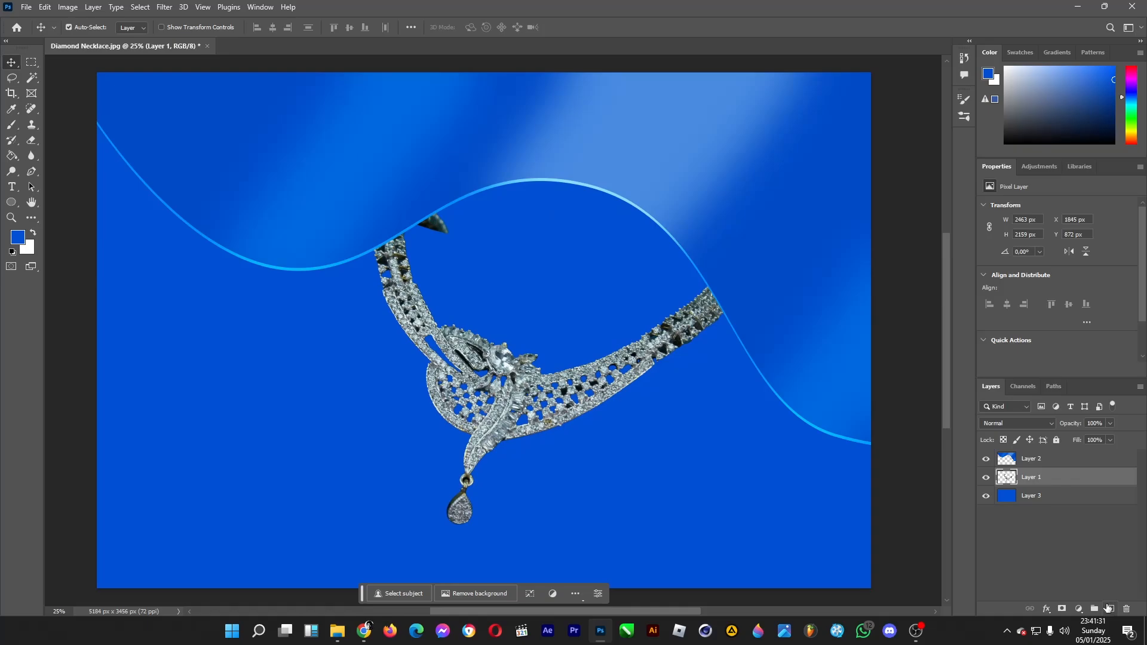
# On a new layer above the necklace, paint dark blue #00296d shading below the wave with a soft 3937 px brush
pyautogui.click(1111, 608)
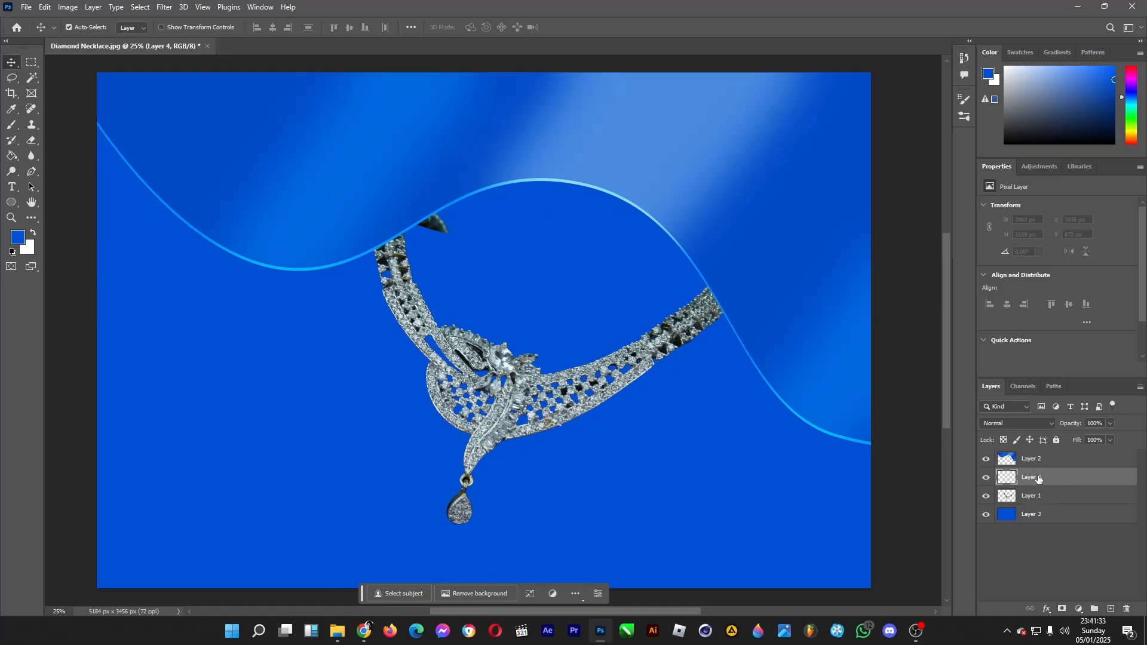
pyautogui.click(18, 237)
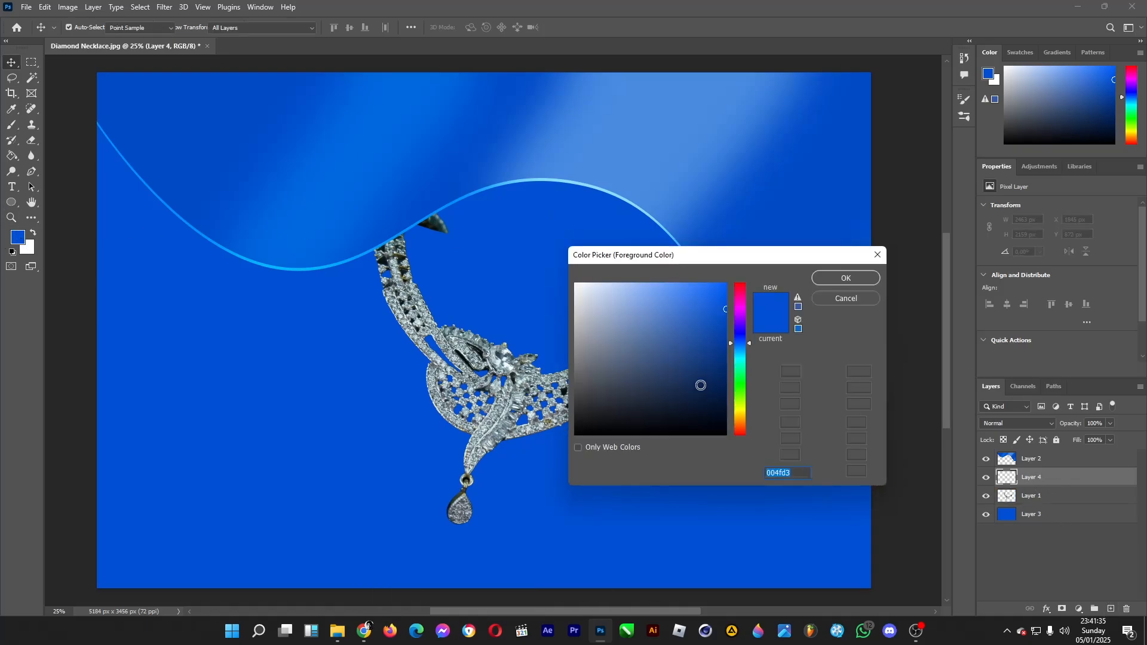
pyautogui.write('00296d')
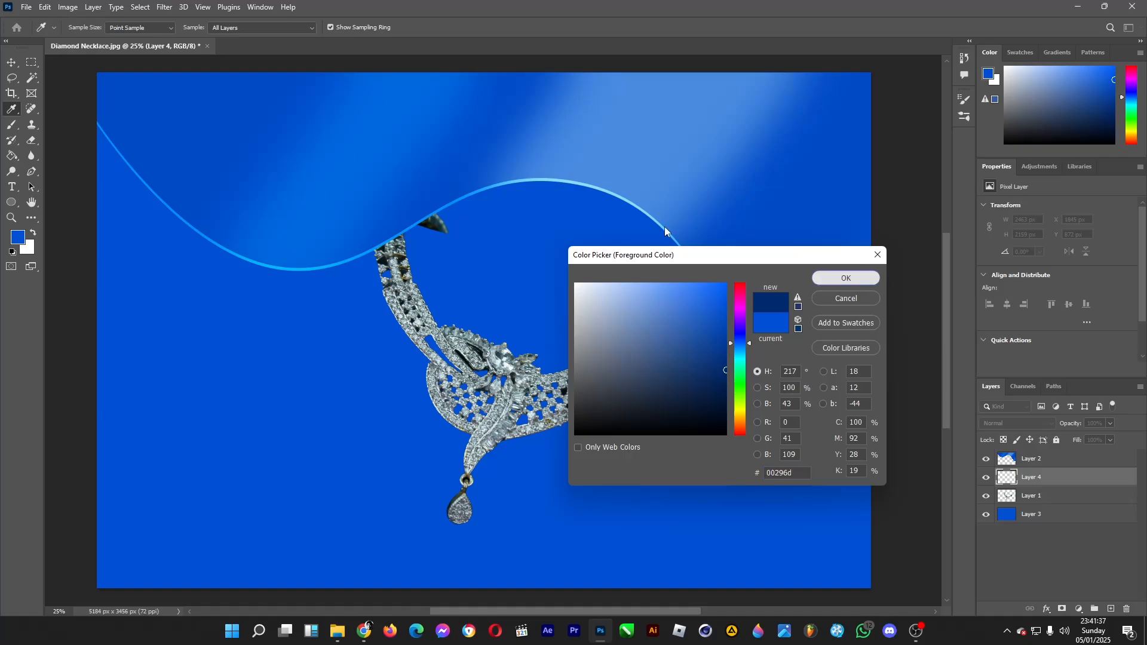
pyautogui.press('Return')
pyautogui.click(11, 126)
pyautogui.click(69, 29)
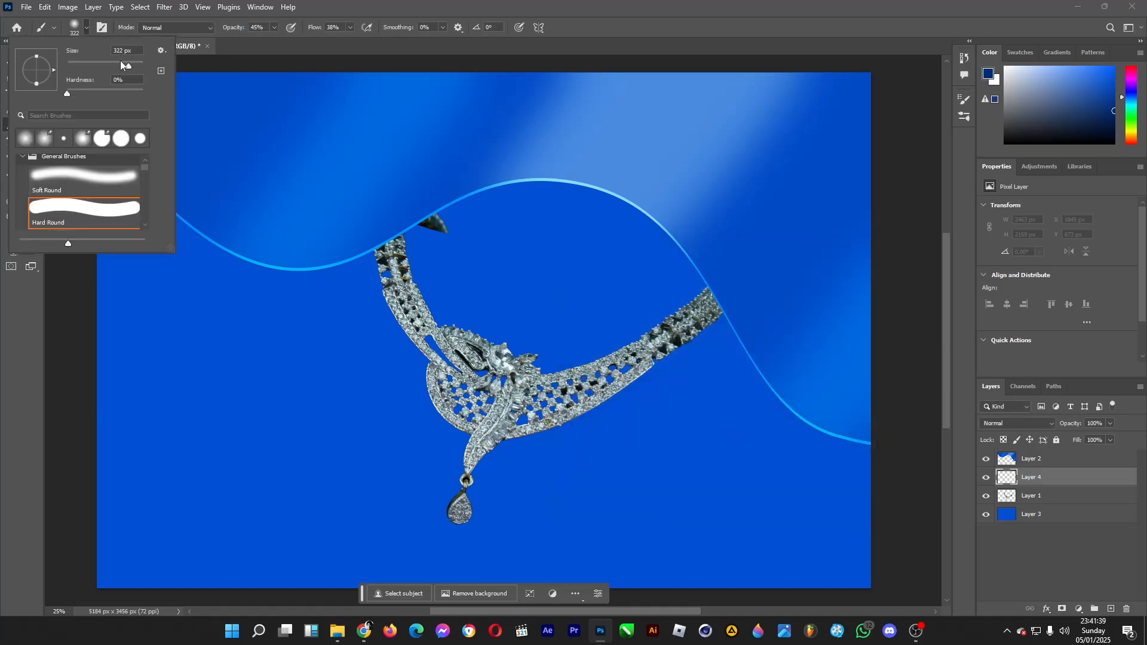
pyautogui.moveTo(136, 67)
pyautogui.mouseDown()
pyautogui.moveTo(131, 58)
pyautogui.moveTo(142, 67)
pyautogui.mouseUp()
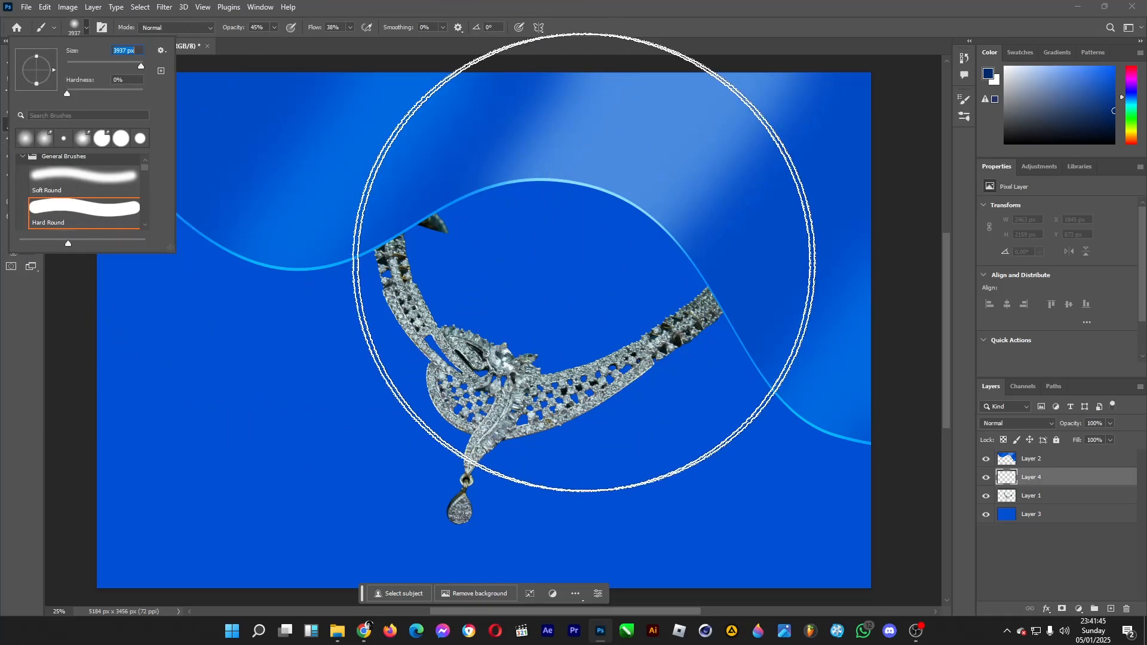
pyautogui.click(526, 250)
pyautogui.moveTo(458, 283)
pyautogui.mouseDown()
pyautogui.moveTo(592, 285)
pyautogui.moveTo(734, 329)
pyautogui.moveTo(831, 337)
pyautogui.moveTo(832, 321)
pyautogui.moveTo(768, 308)
pyautogui.moveTo(613, 226)
pyautogui.moveTo(294, 221)
pyautogui.moveTo(426, 199)
pyautogui.moveTo(376, 197)
pyautogui.mouseUp()
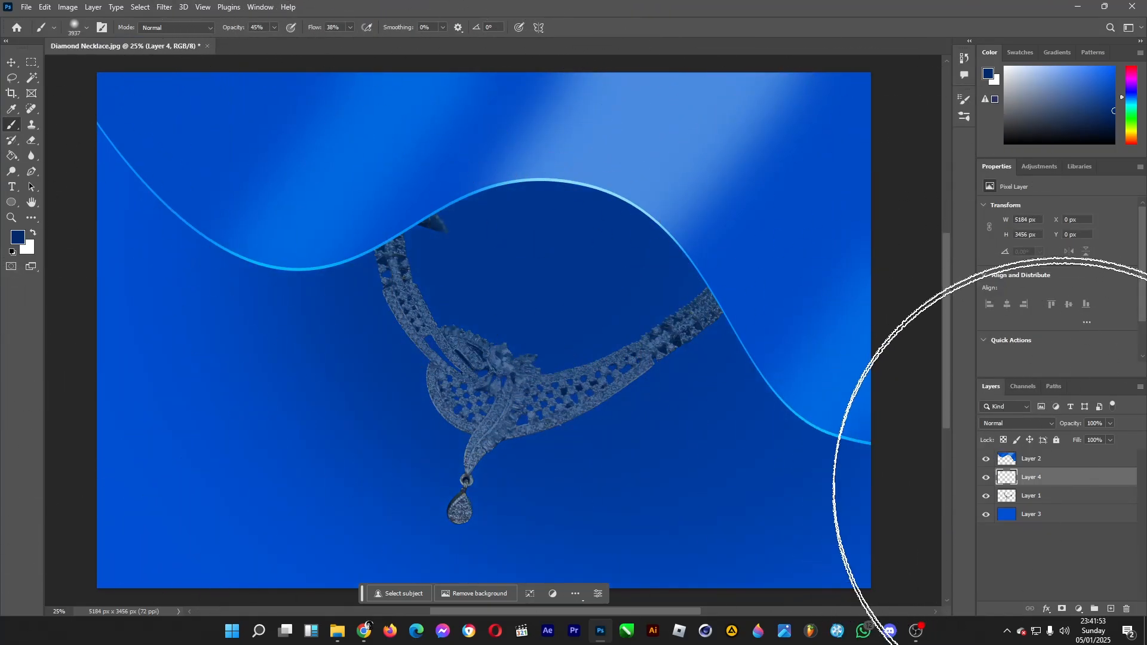
# Reduce the brush size to 193 px and move the dark shading layer beneath the necklace layer
pyautogui.click(86, 27)
pyautogui.moveTo(141, 62); pyautogui.dragTo(123, 71)
pyautogui.click(585, 5)
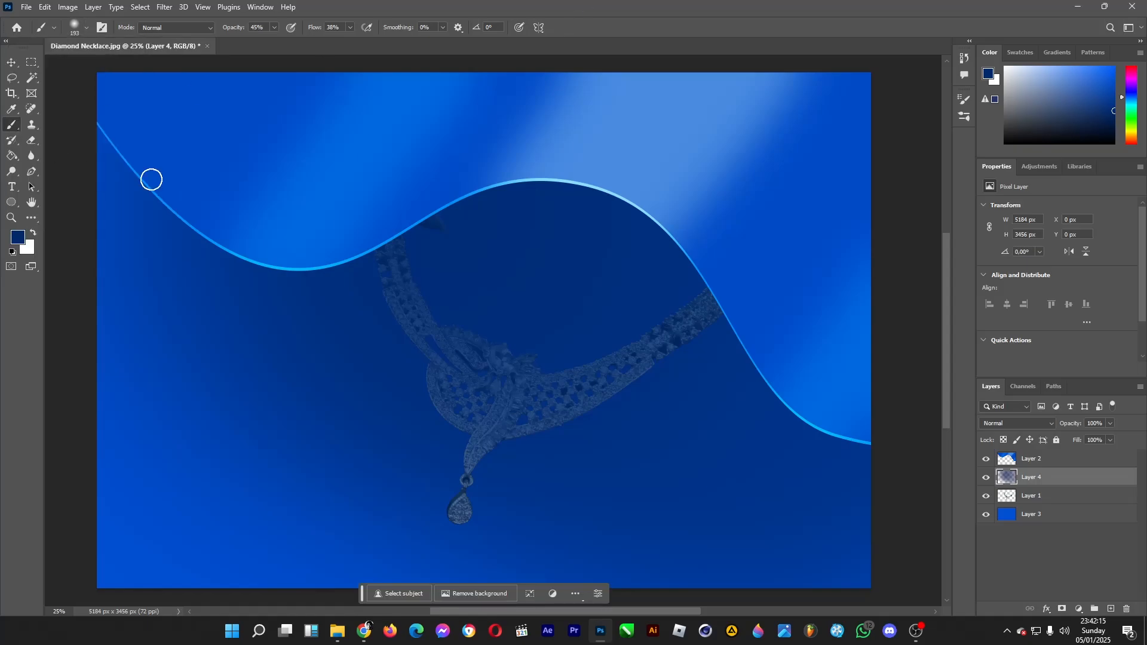
pyautogui.moveTo(1043, 481); pyautogui.dragTo(1040, 501)
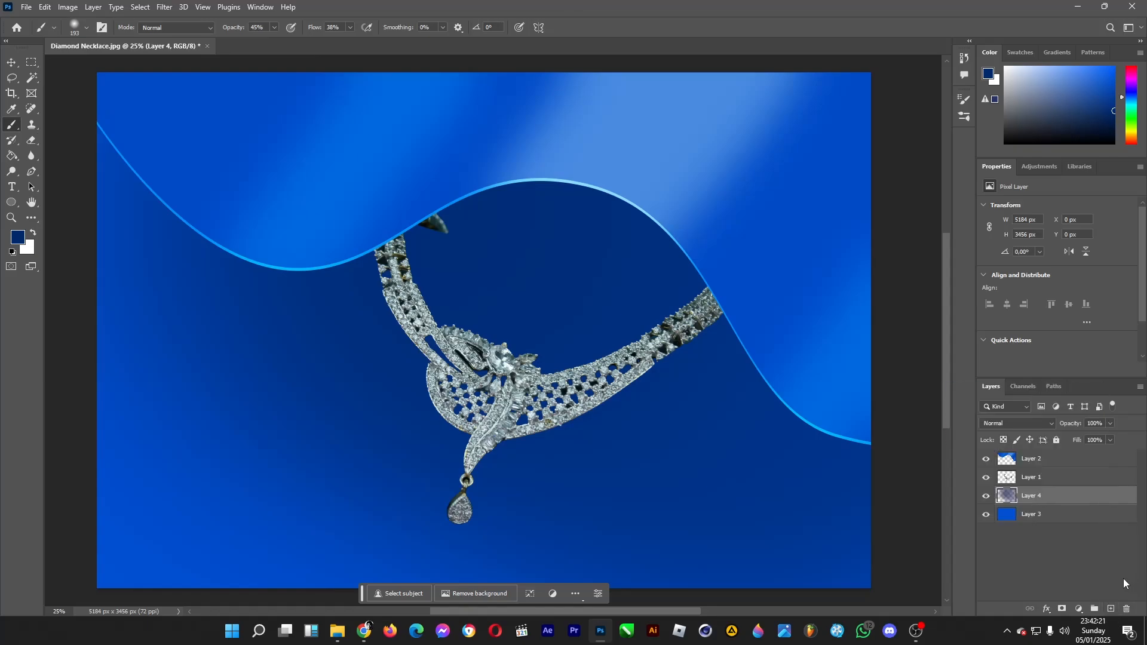
# On a new layer above the necklace, paint dark shading over its ends along the wave with a 464 px brush, and reapply Gaussian Blur
pyautogui.click(1110, 608)
pyautogui.moveTo(1027, 496); pyautogui.dragTo(1030, 472)
pyautogui.click(86, 27)
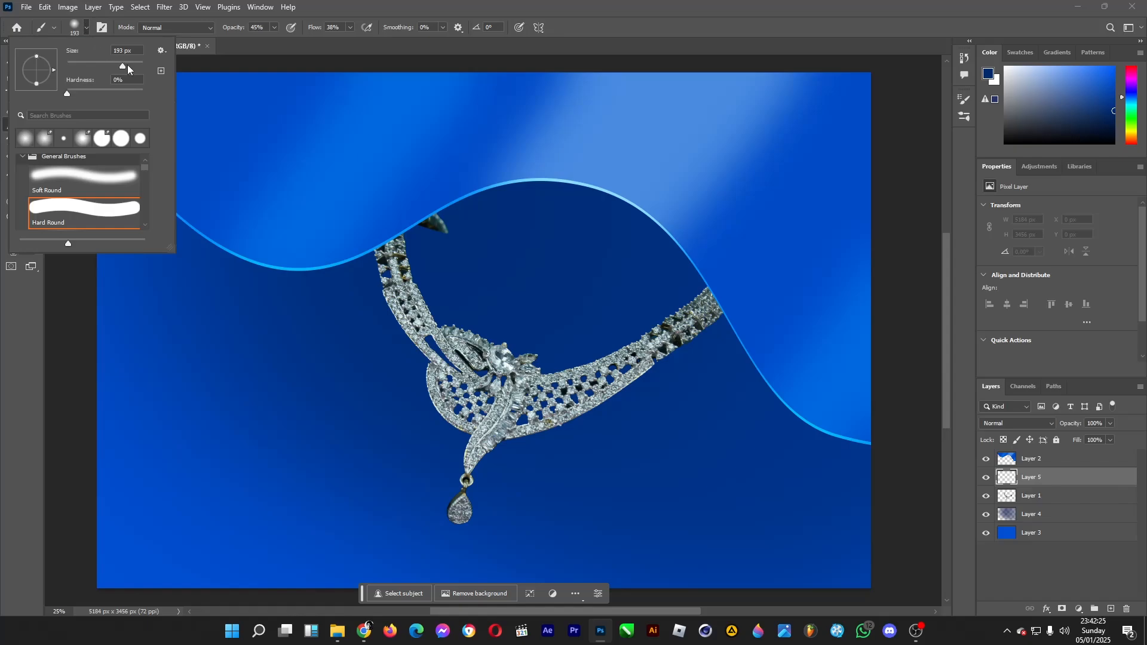
pyautogui.moveTo(447, 228)
pyautogui.mouseDown()
pyautogui.moveTo(384, 254)
pyautogui.moveTo(458, 207)
pyautogui.mouseUp()
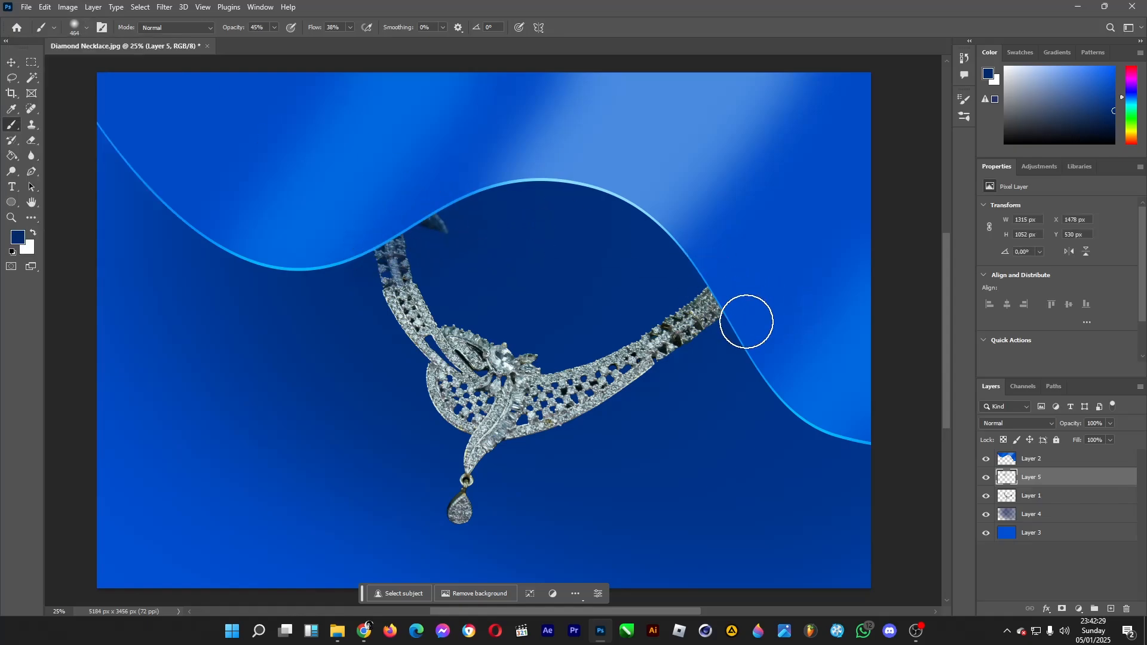
pyautogui.moveTo(746, 321)
pyautogui.mouseDown()
pyautogui.moveTo(660, 232)
pyautogui.moveTo(760, 346)
pyautogui.moveTo(642, 254)
pyautogui.moveTo(405, 225)
pyautogui.moveTo(346, 287)
pyautogui.moveTo(364, 205)
pyautogui.moveTo(455, 158)
pyautogui.moveTo(430, 215)
pyautogui.moveTo(366, 268)
pyautogui.moveTo(271, 116)
pyautogui.mouseUp()
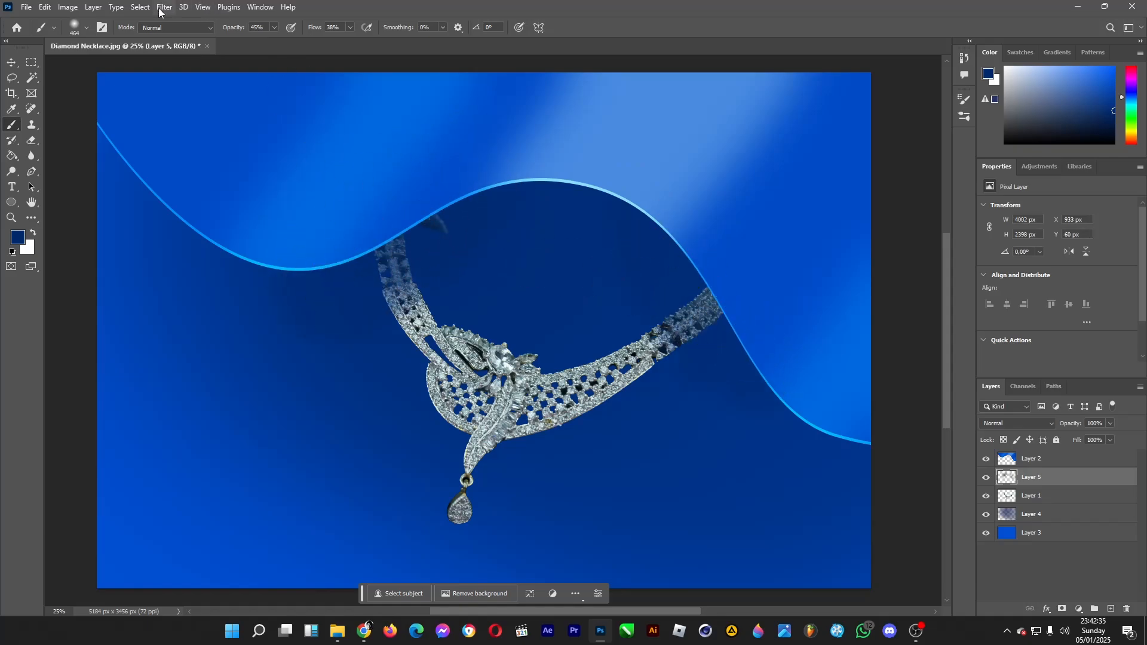
pyautogui.click(163, 8)
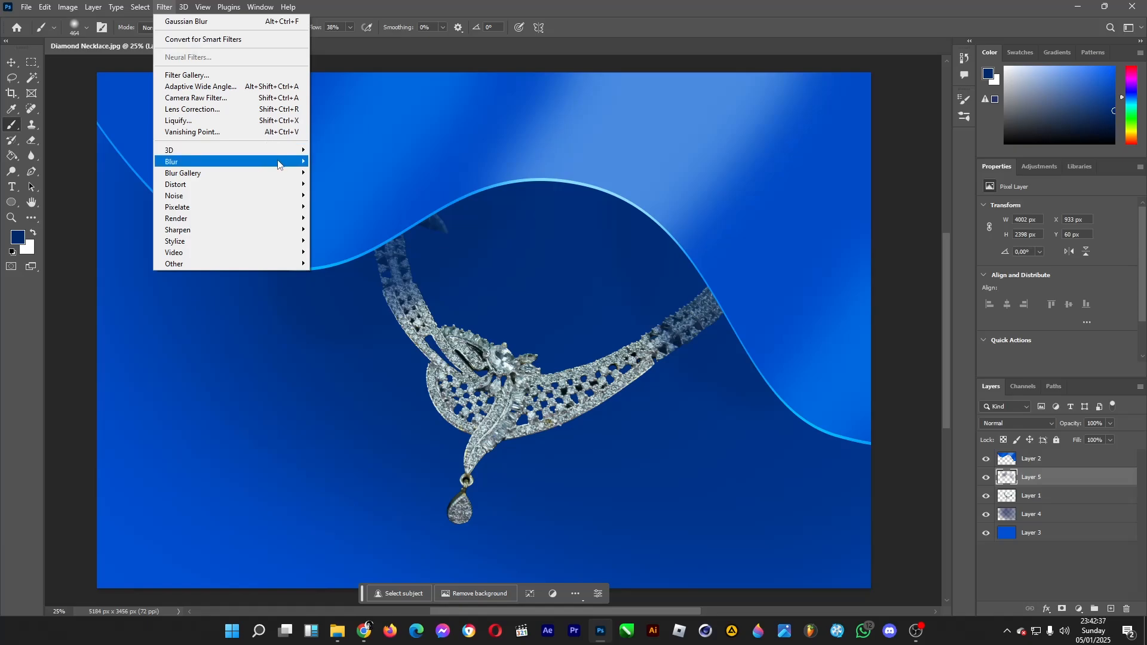
pyautogui.click(220, 22)
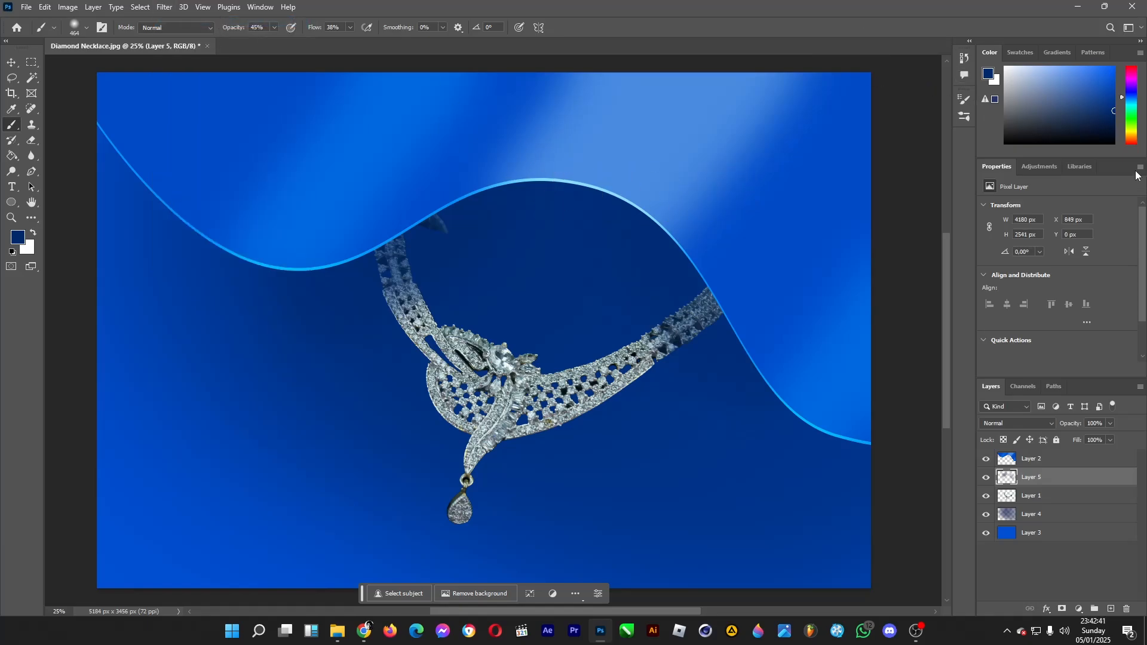
# Add a Drop Shadow to the necklace on Layer 1 with angle 125°, distance 25 px, spread 17% and size 43 px
pyautogui.click(1052, 498)
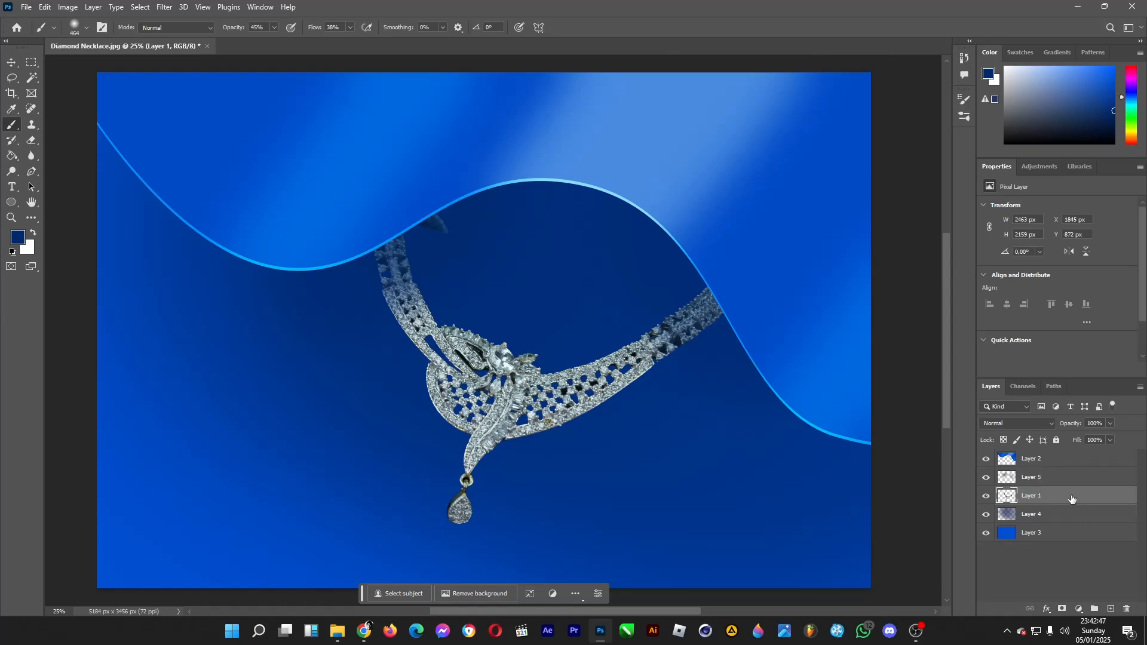
pyautogui.doubleClick(1056, 497)
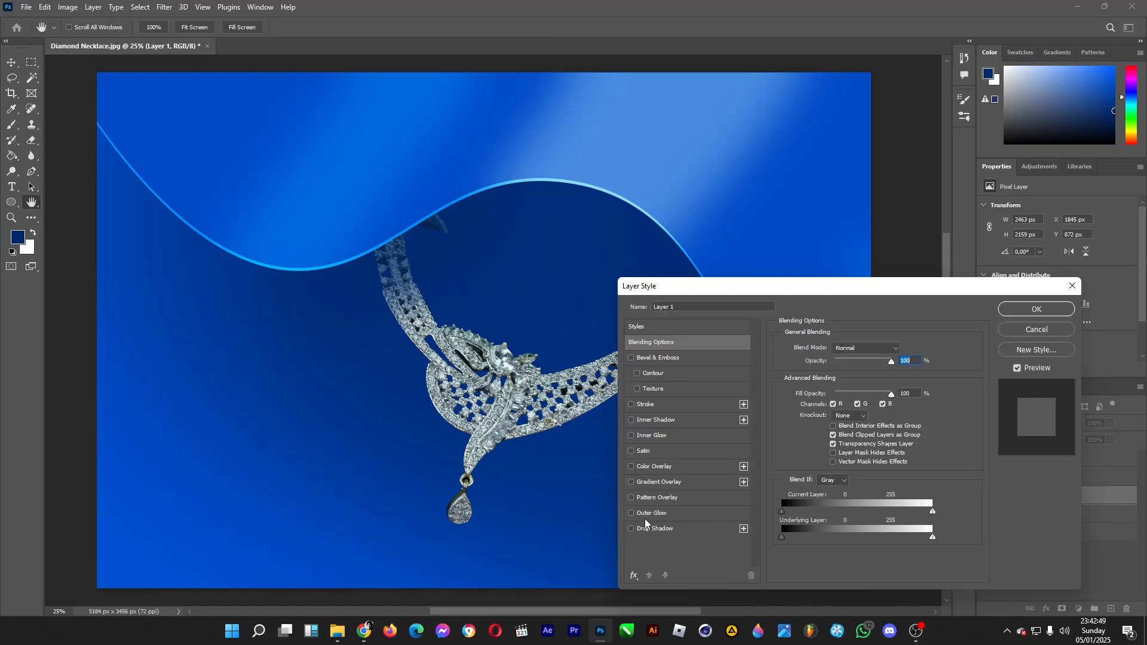
pyautogui.click(631, 530)
pyautogui.click(648, 529)
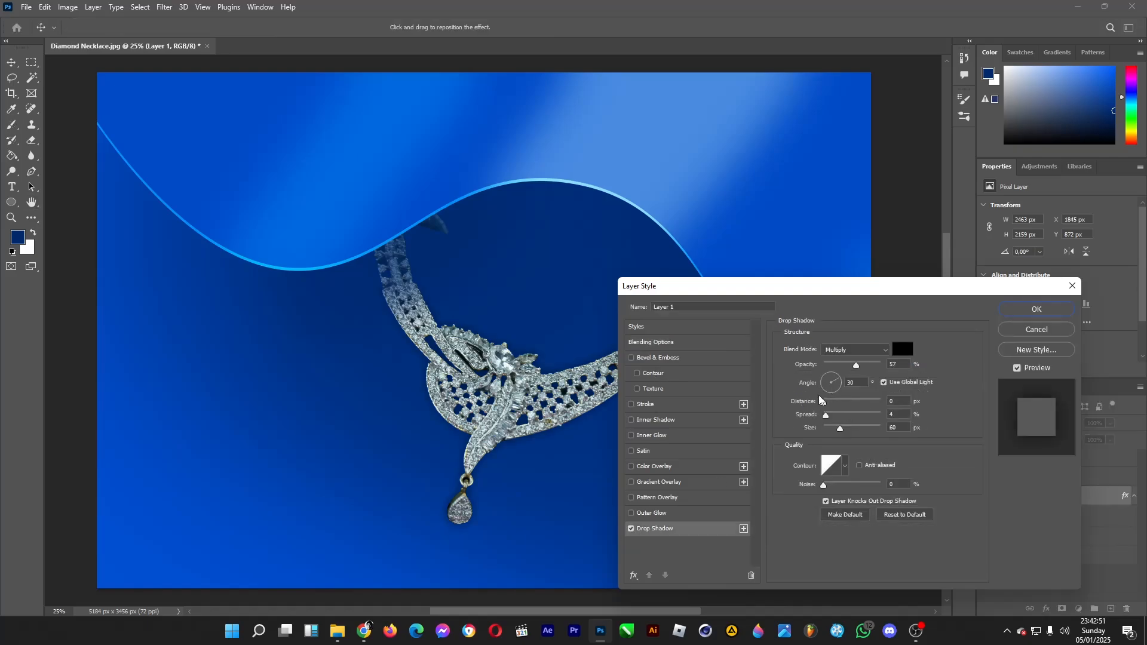
pyautogui.moveTo(825, 408); pyautogui.dragTo(831, 408)
pyautogui.moveTo(840, 428); pyautogui.dragTo(829, 430)
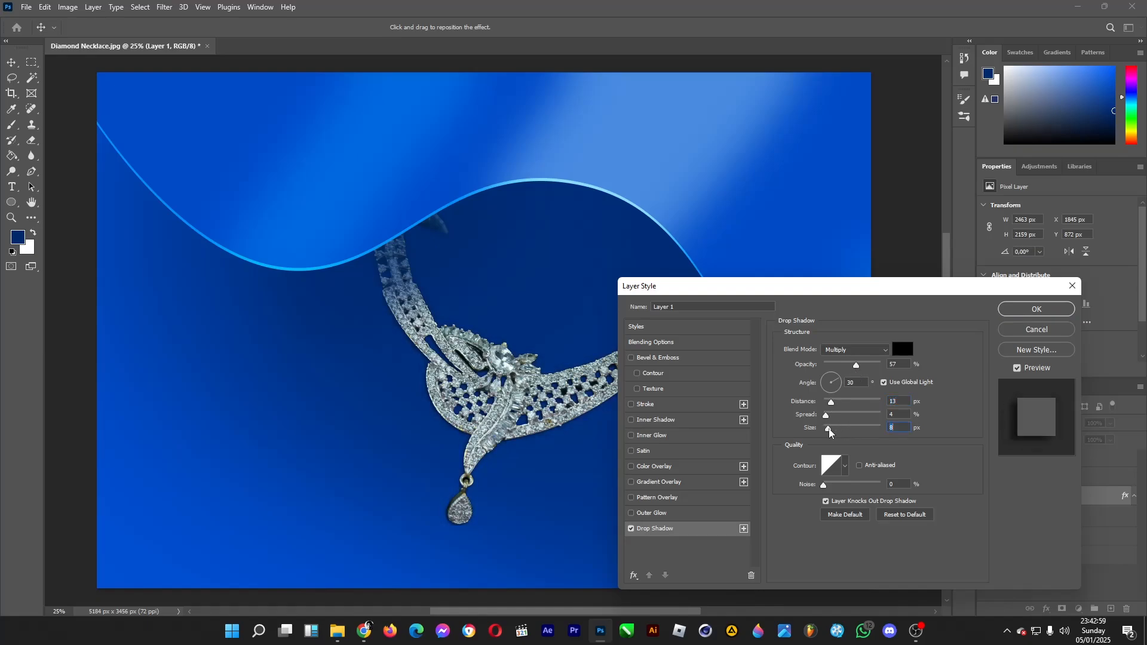
pyautogui.click(825, 379)
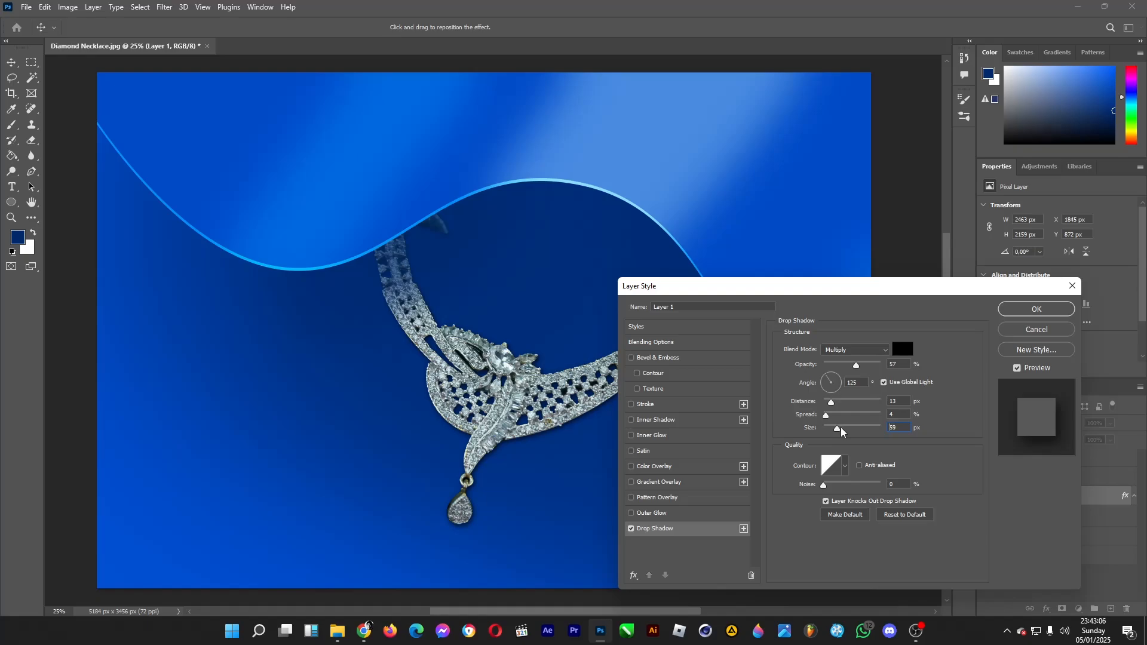
pyautogui.moveTo(841, 431); pyautogui.dragTo(843, 430)
pyautogui.moveTo(840, 428); pyautogui.dragTo(843, 410)
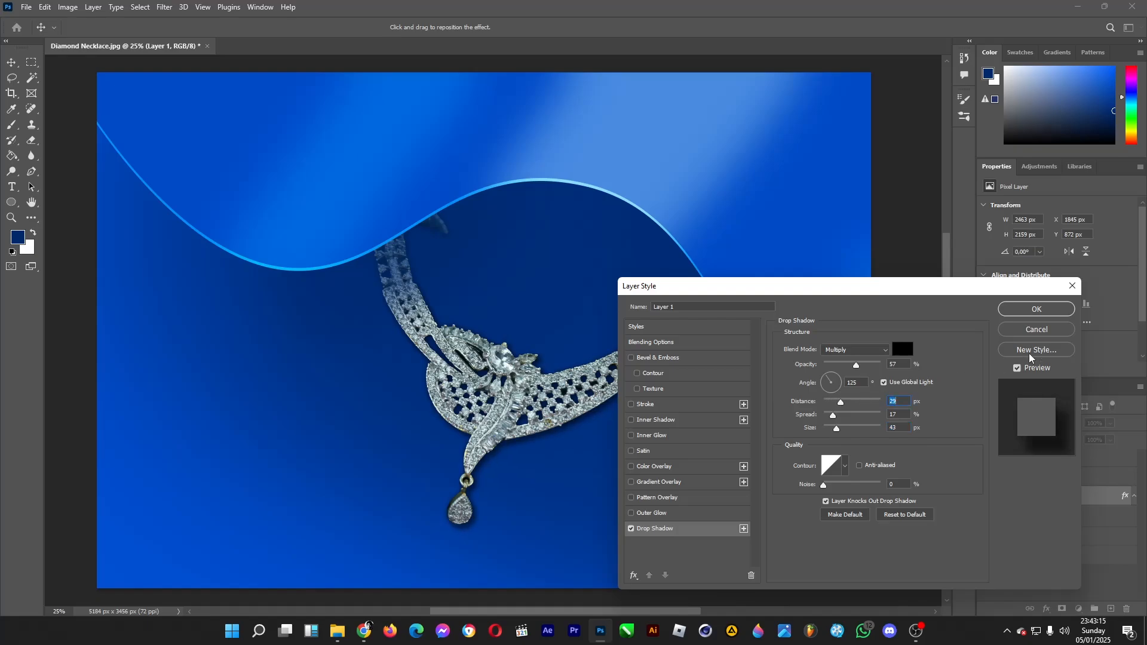
pyautogui.click(1037, 310)
# Add a new layer above the dark shading on the necklace ends and set the foreground color to #3c85ff
pyautogui.press('b')
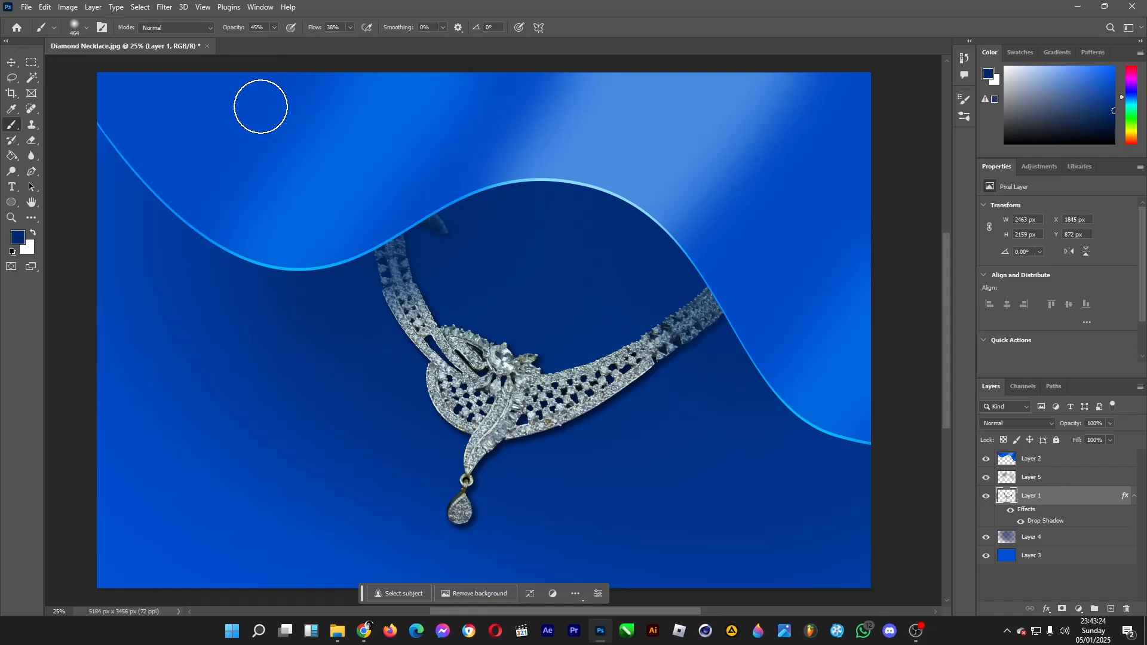
pyautogui.click(1110, 609)
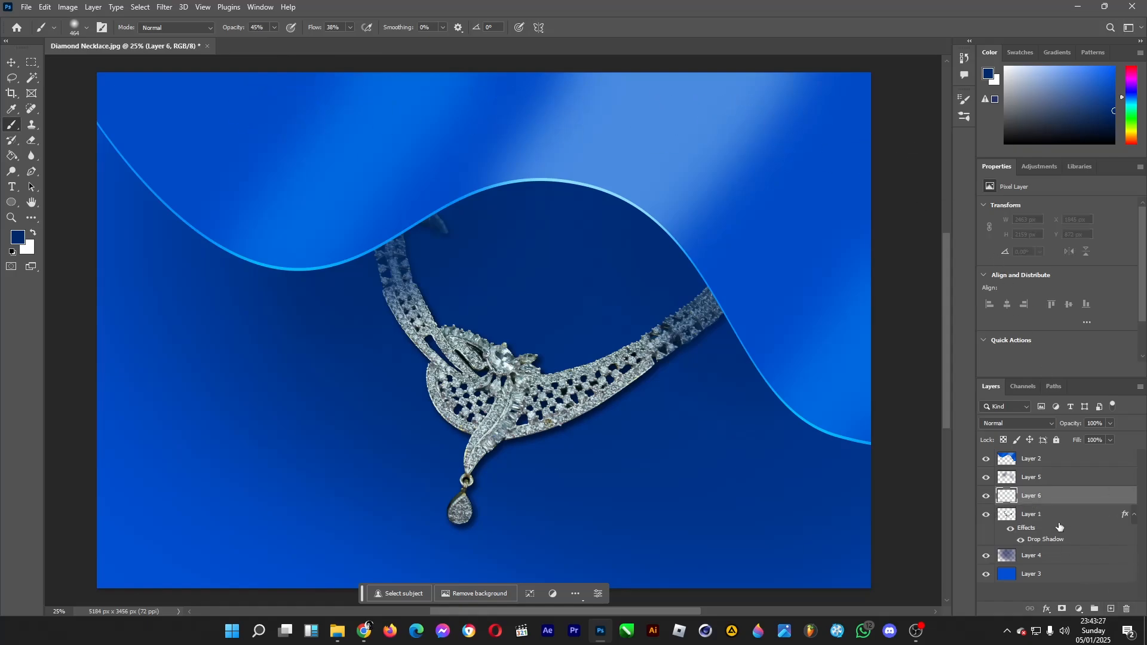
pyautogui.moveTo(1045, 497); pyautogui.dragTo(1027, 457)
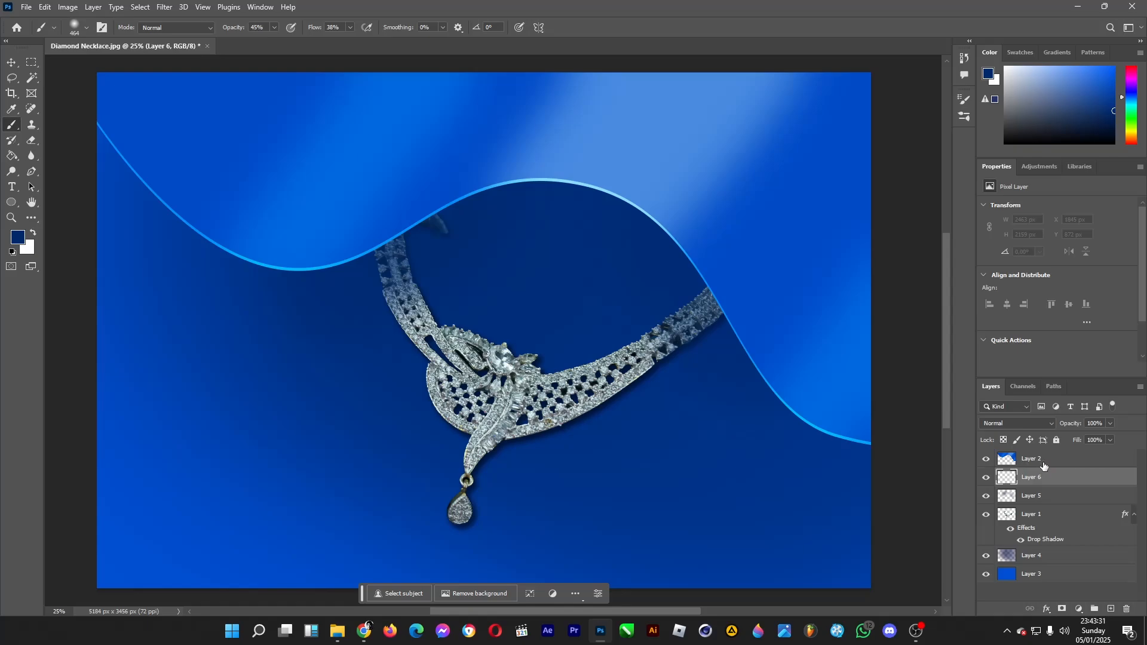
pyautogui.click(18, 238)
pyautogui.moveTo(675, 297); pyautogui.dragTo(691, 283)
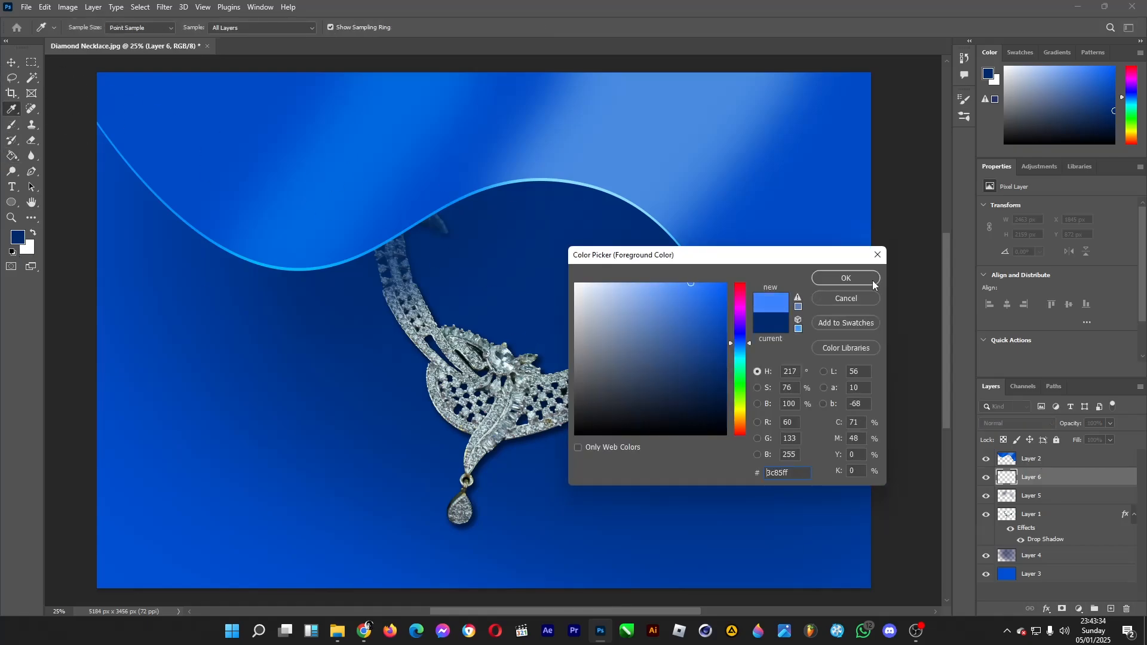
pyautogui.click(858, 280)
# Dab soft light blue glow spots across the background and around the necklace with a soft 480 px brush
pyautogui.press('b')
pyautogui.click(86, 28)
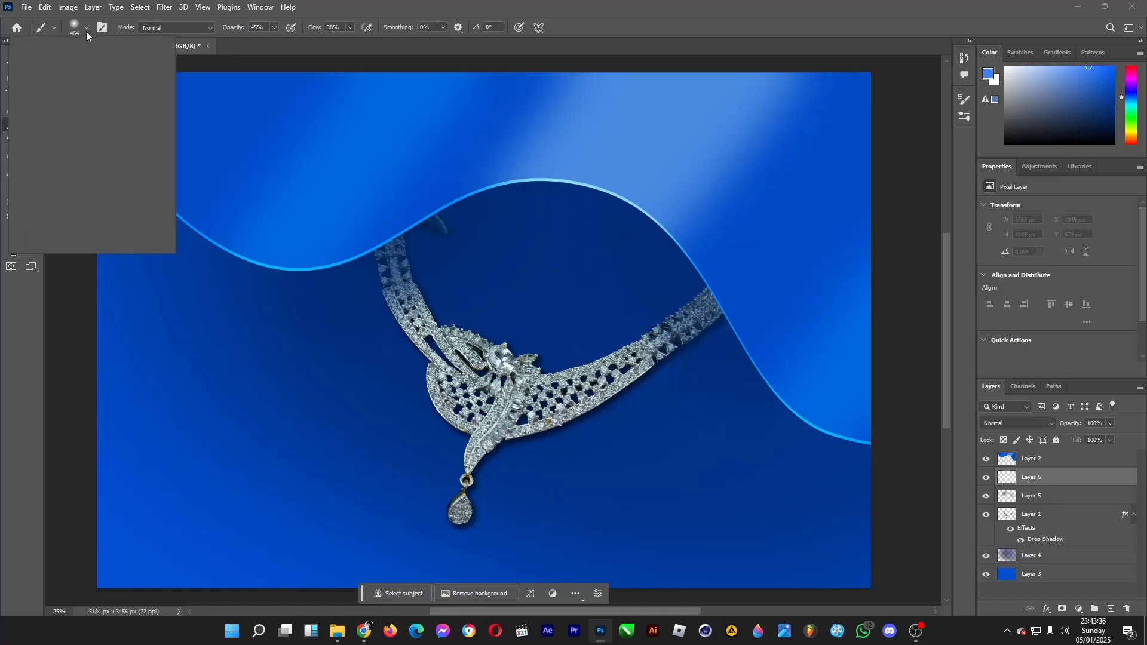
pyautogui.click(135, 65)
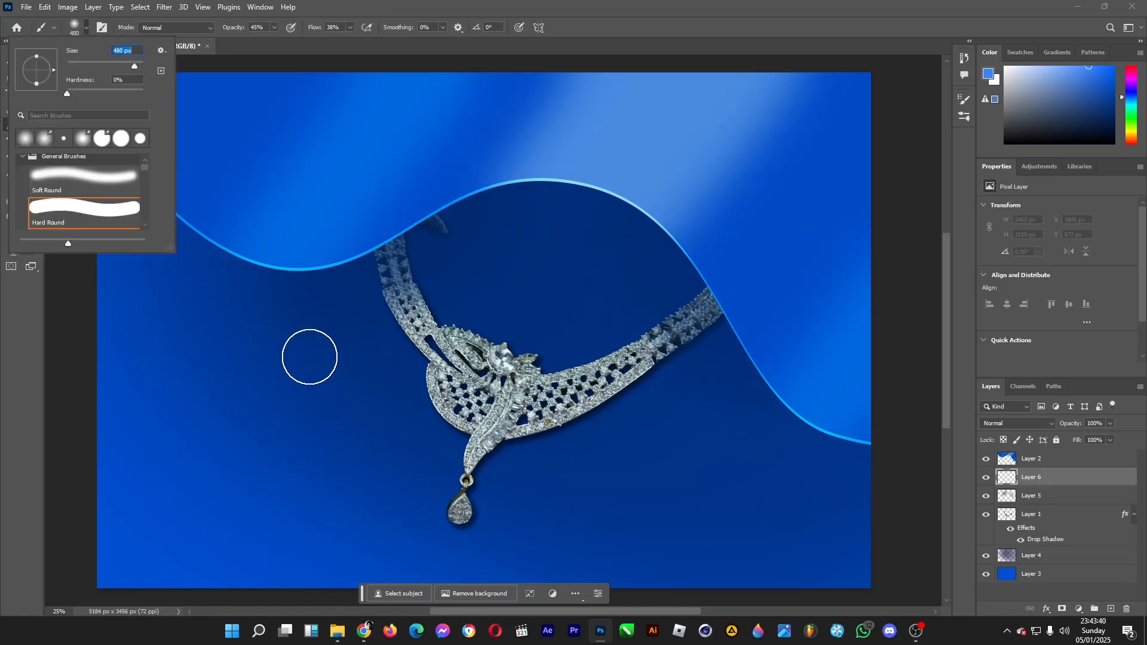
pyautogui.click(310, 357)
pyautogui.click(168, 462)
pyautogui.click(155, 317)
pyautogui.click(272, 462)
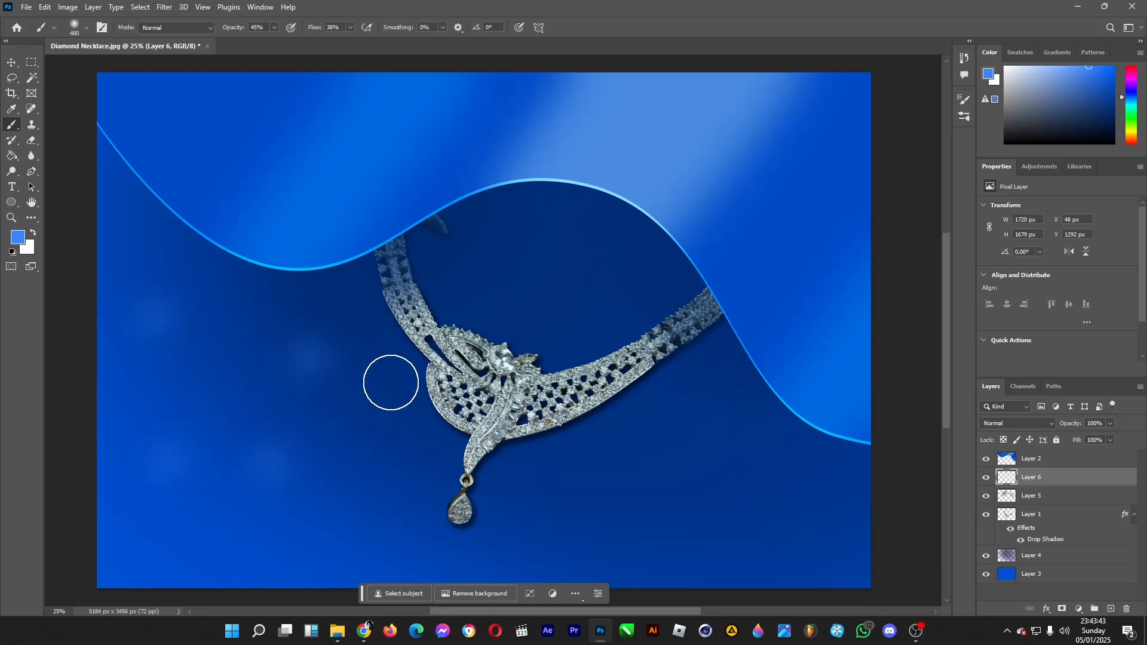
pyautogui.click(393, 382)
pyautogui.click(389, 478)
pyautogui.click(702, 503)
pyautogui.click(535, 229)
pyautogui.click(514, 310)
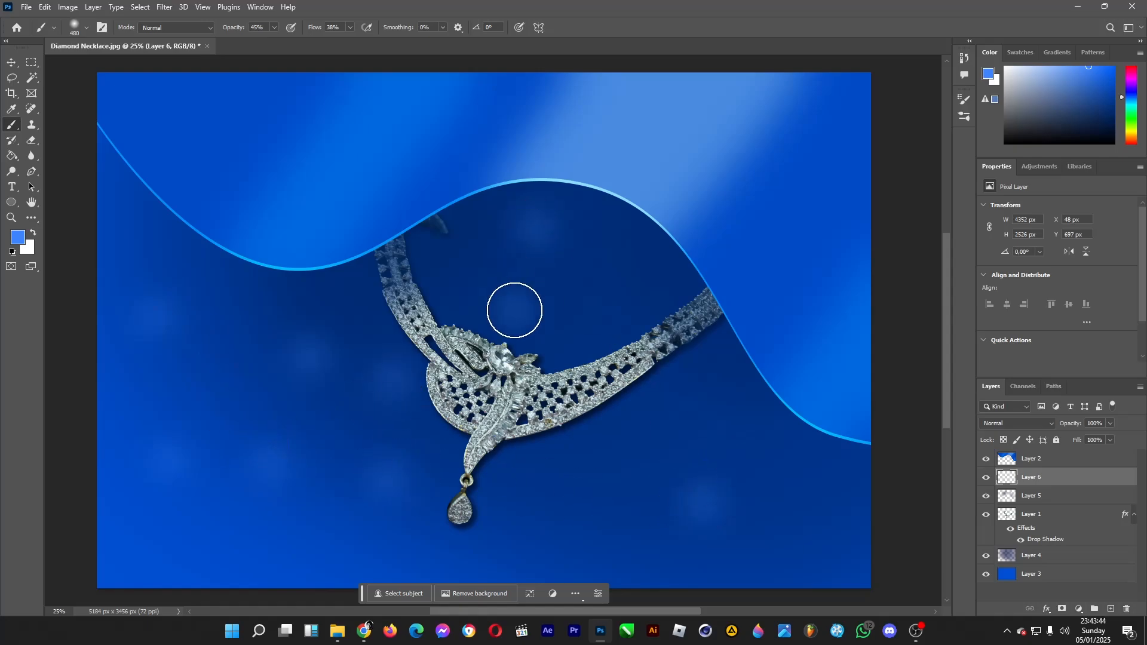
pyautogui.click(616, 298)
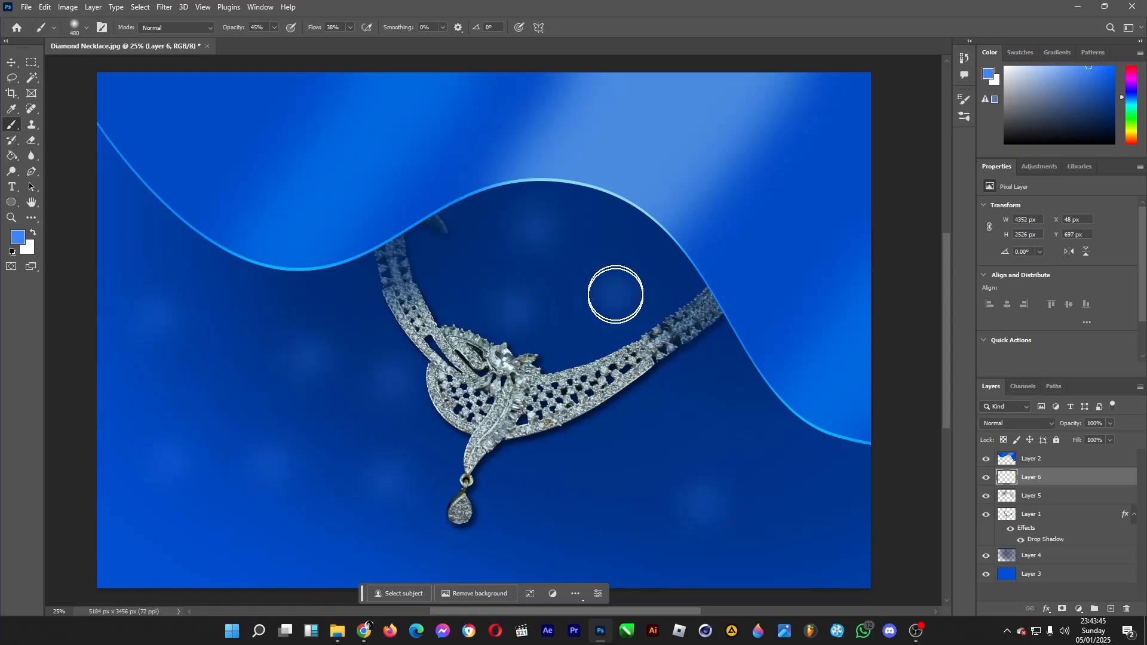
pyautogui.click(131, 558)
pyautogui.click(100, 261)
# Pick a paler blue foreground color and dab more soft glow spots over the background and around the necklace
pyautogui.click(19, 238)
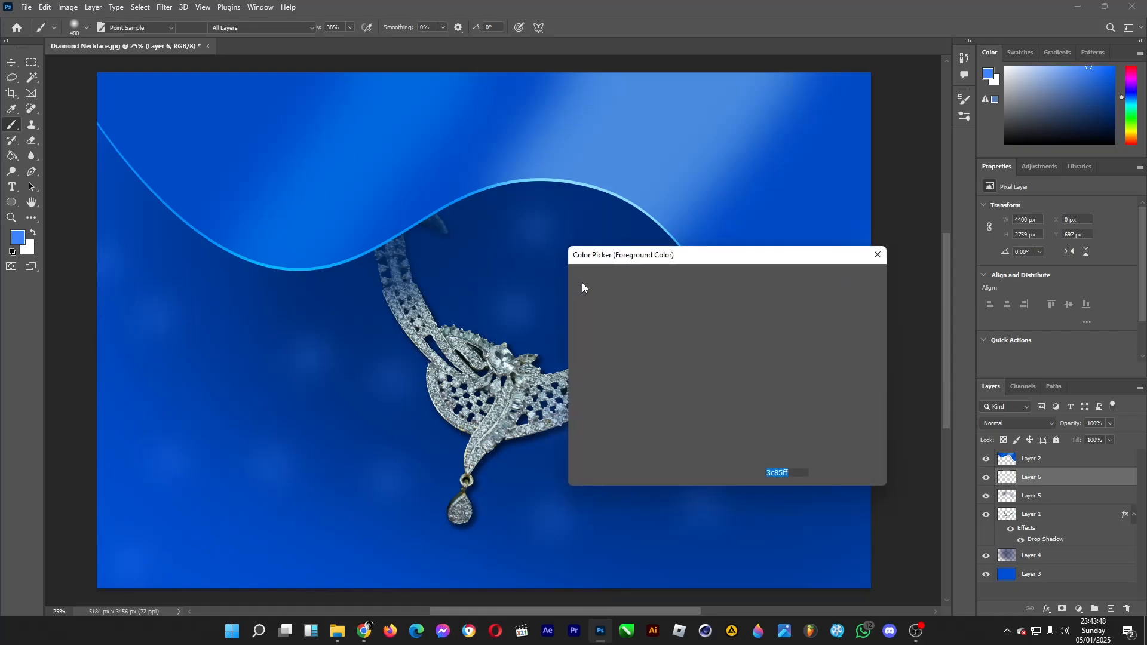
pyautogui.moveTo(687, 283); pyautogui.dragTo(648, 271)
pyautogui.click(824, 278)
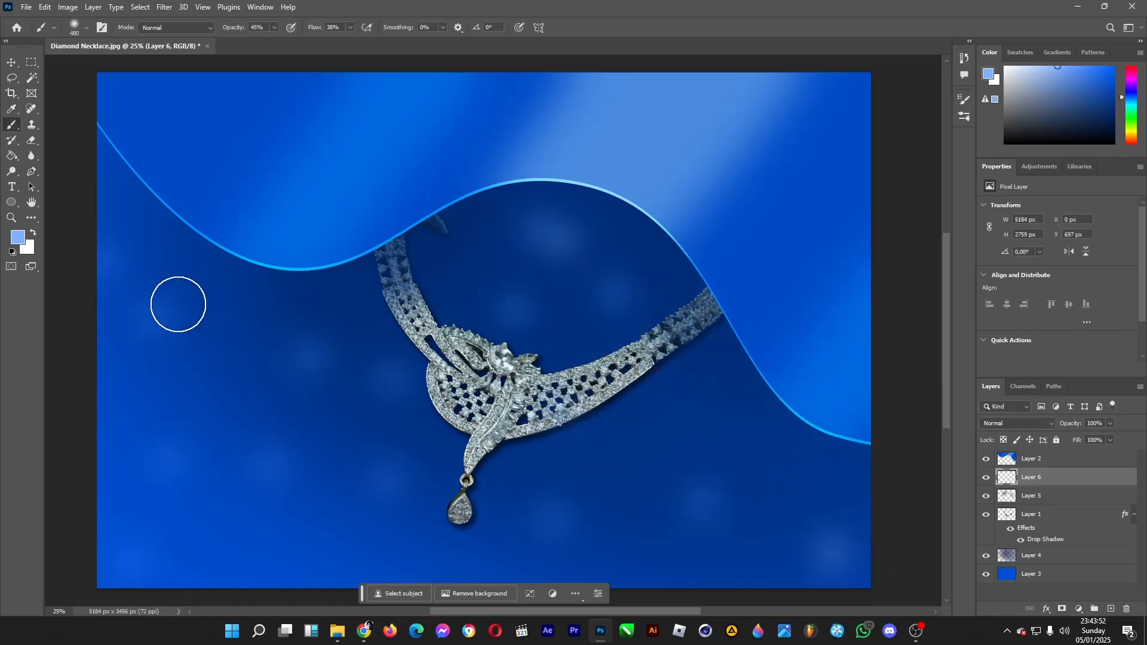
pyautogui.click(178, 305)
pyautogui.click(206, 490)
pyautogui.click(100, 555)
pyautogui.click(335, 349)
pyautogui.click(398, 475)
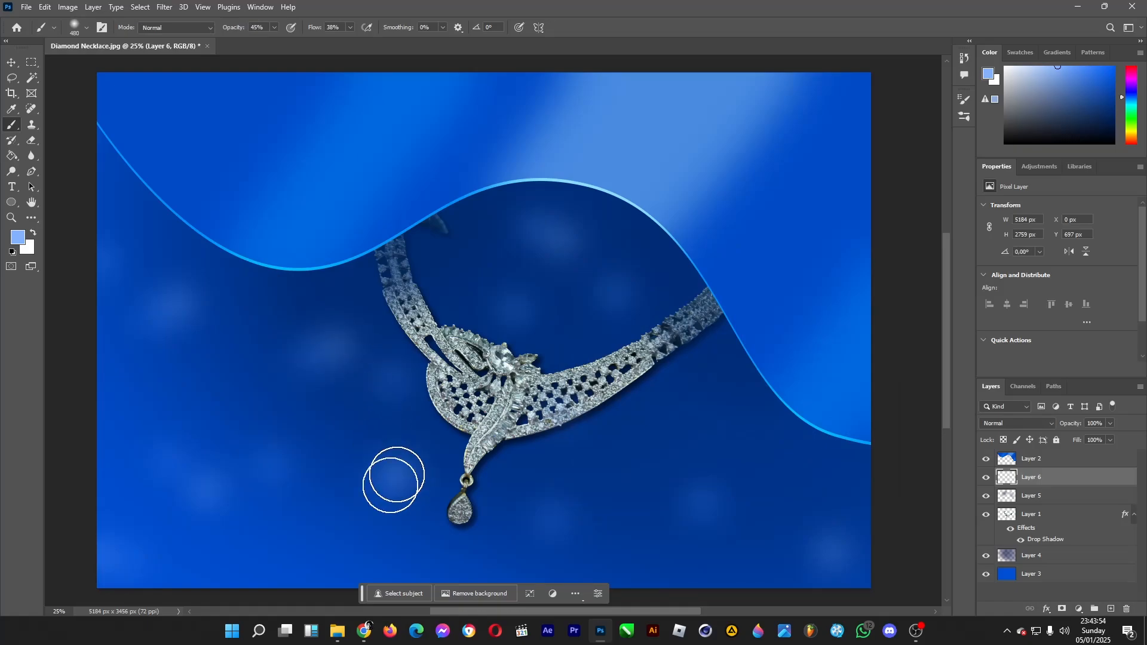
pyautogui.click(303, 545)
pyautogui.click(535, 292)
pyautogui.click(390, 270)
pyautogui.click(458, 269)
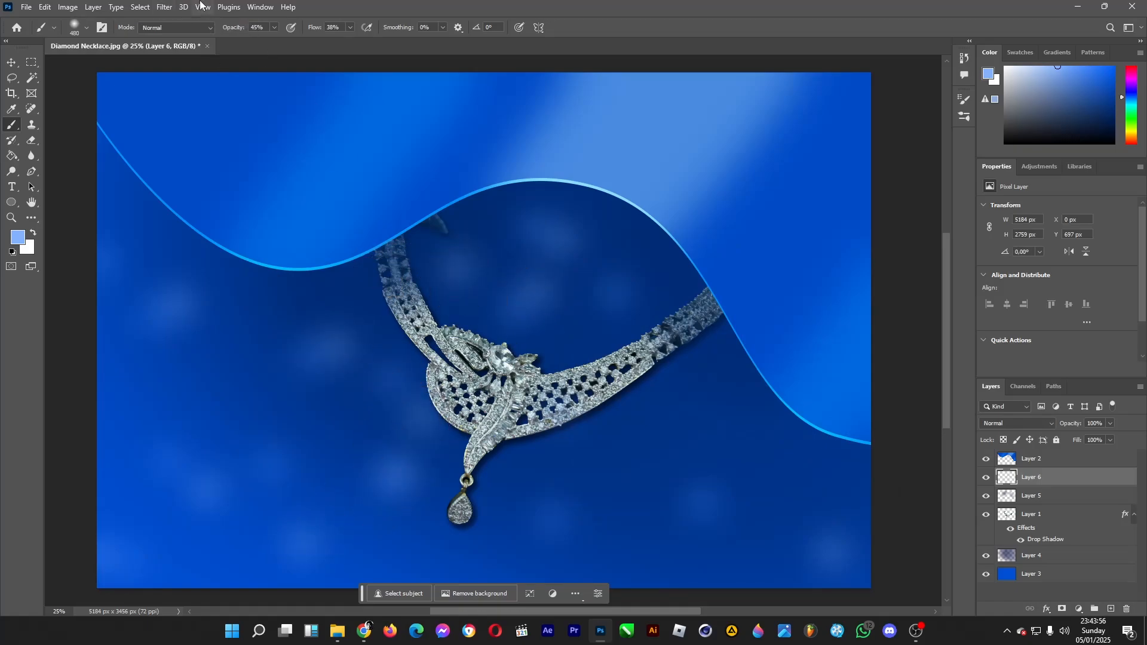
# Apply a Lens Blur filter to the glow spots on Layer 6
pyautogui.click(166, 8)
pyautogui.moveTo(280, 165)
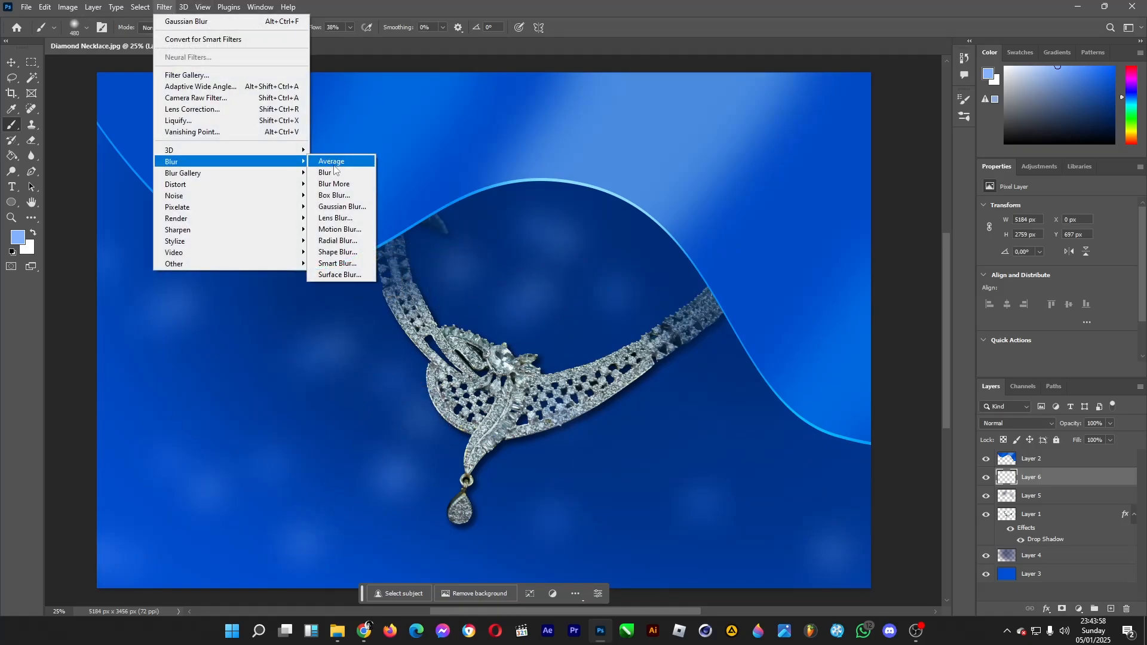
pyautogui.click(343, 218)
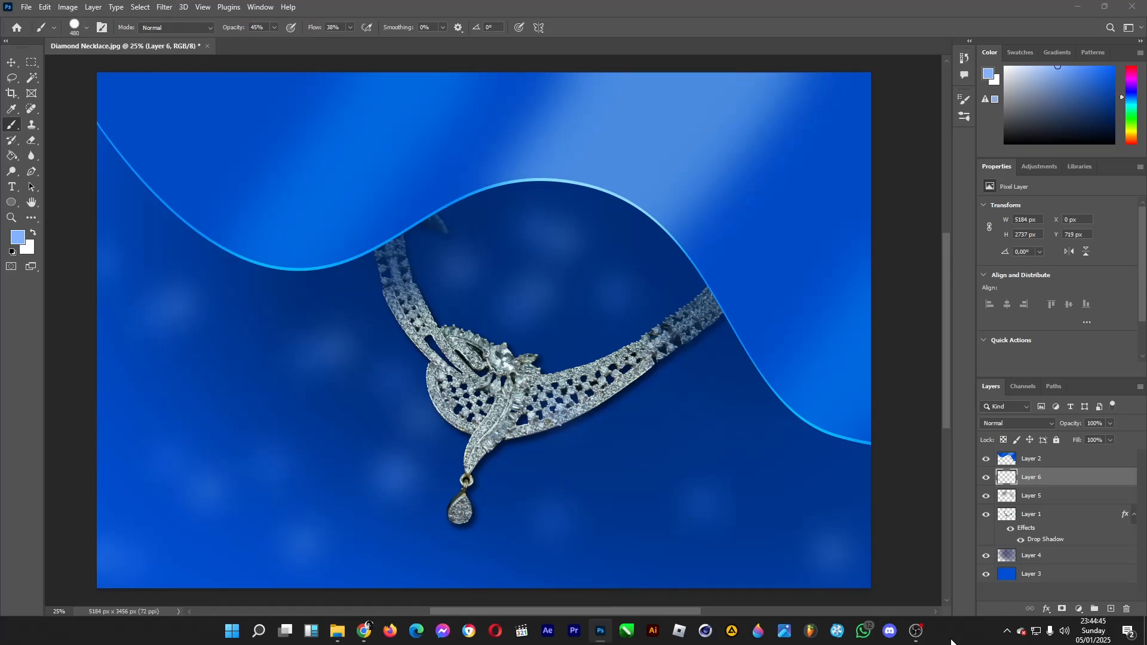
# Raise the 480 px brush to full hardness and dab two large translucent discs to the left of the necklace
pyautogui.click(84, 28)
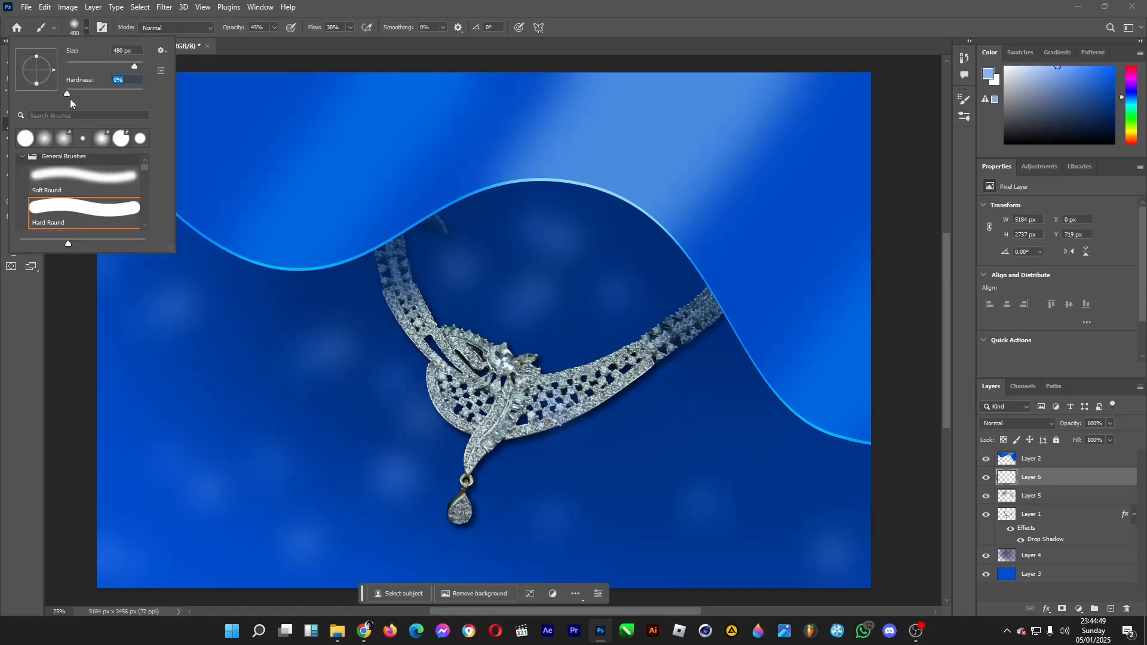
pyautogui.moveTo(69, 98); pyautogui.dragTo(152, 94)
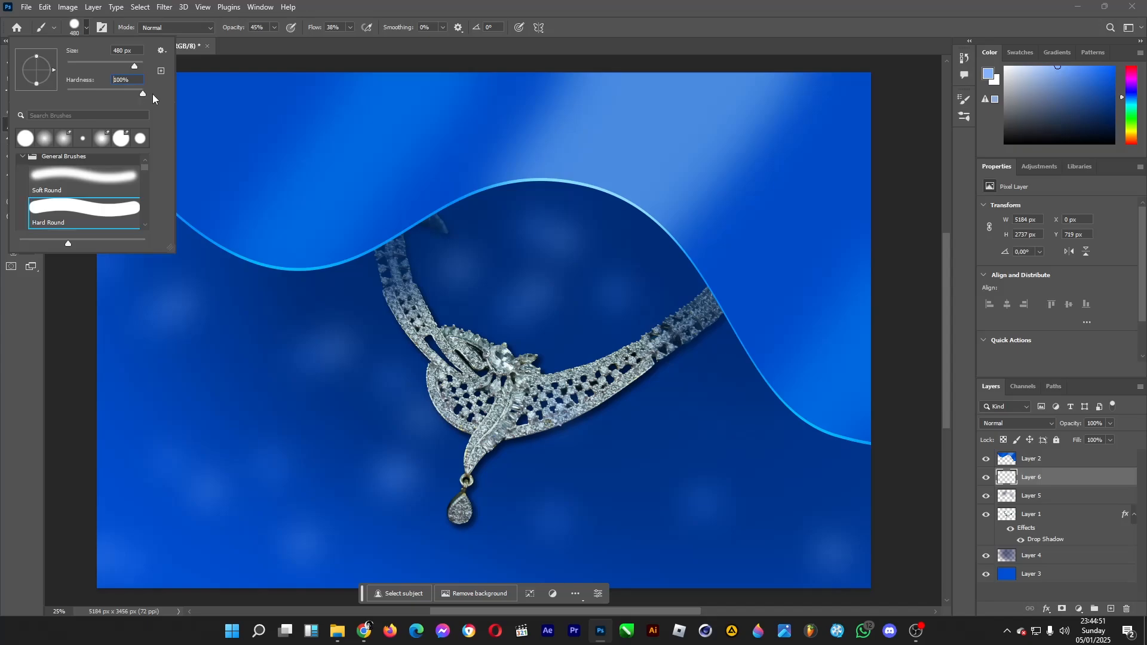
pyautogui.click(523, 2)
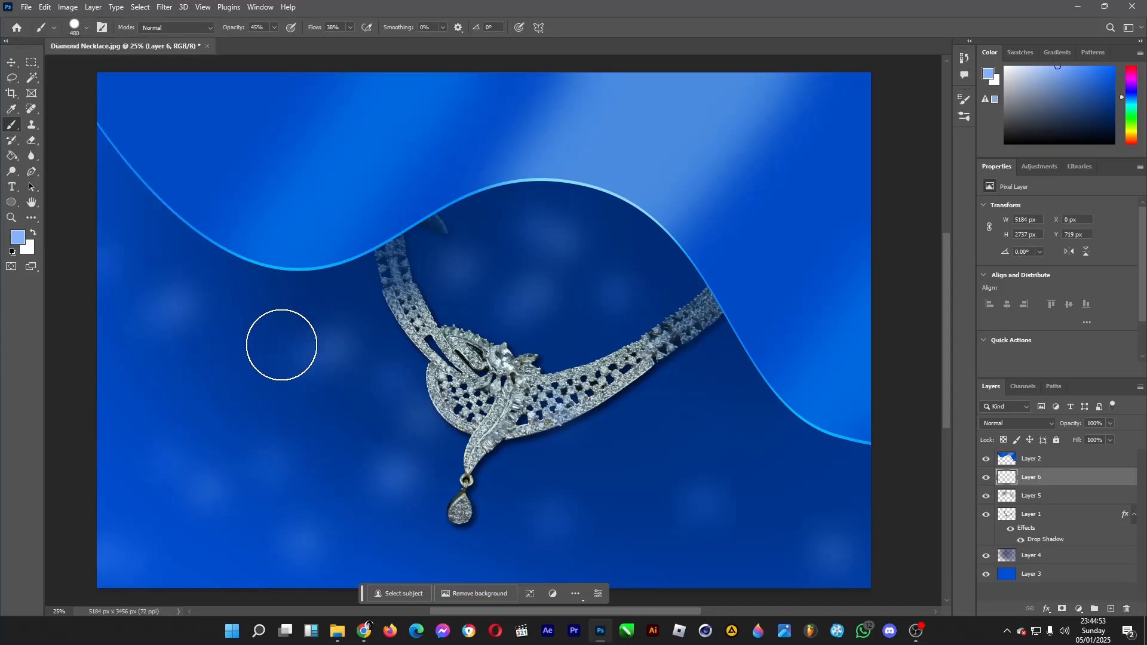
pyautogui.click(282, 345)
pyautogui.click(199, 469)
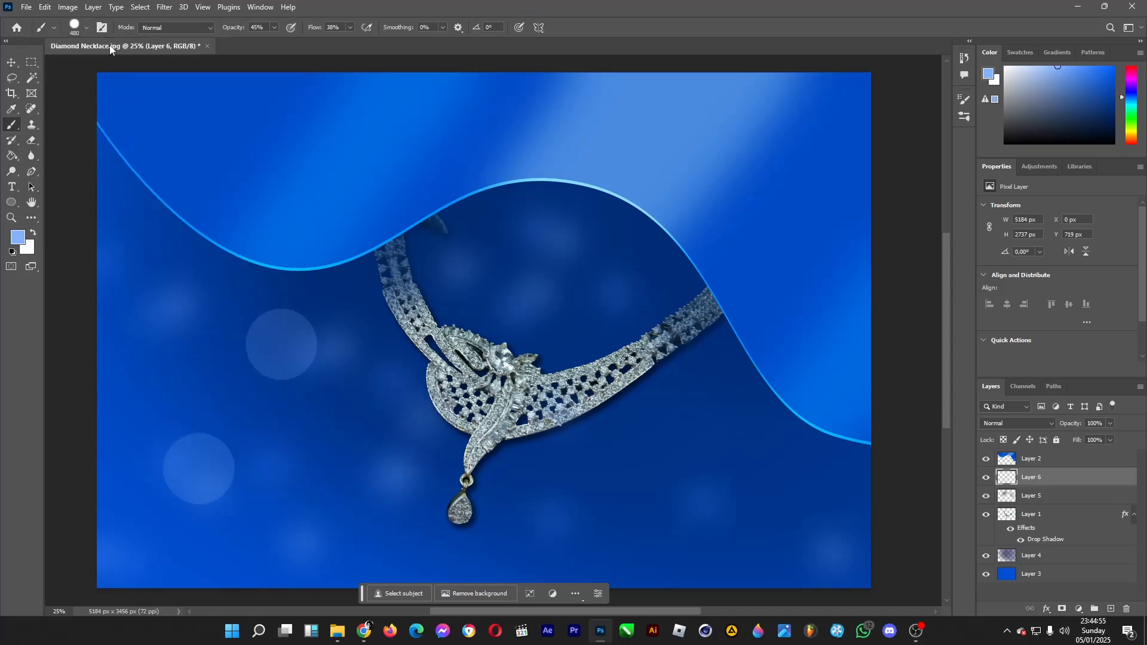
# Reduce the hard brush to 228 px and scatter smaller translucent discs around the necklace and background
pyautogui.click(87, 28)
pyautogui.moveTo(123, 70); pyautogui.dragTo(126, 70)
pyautogui.click(352, 418)
pyautogui.click(288, 535)
pyautogui.click(636, 453)
pyautogui.click(529, 262)
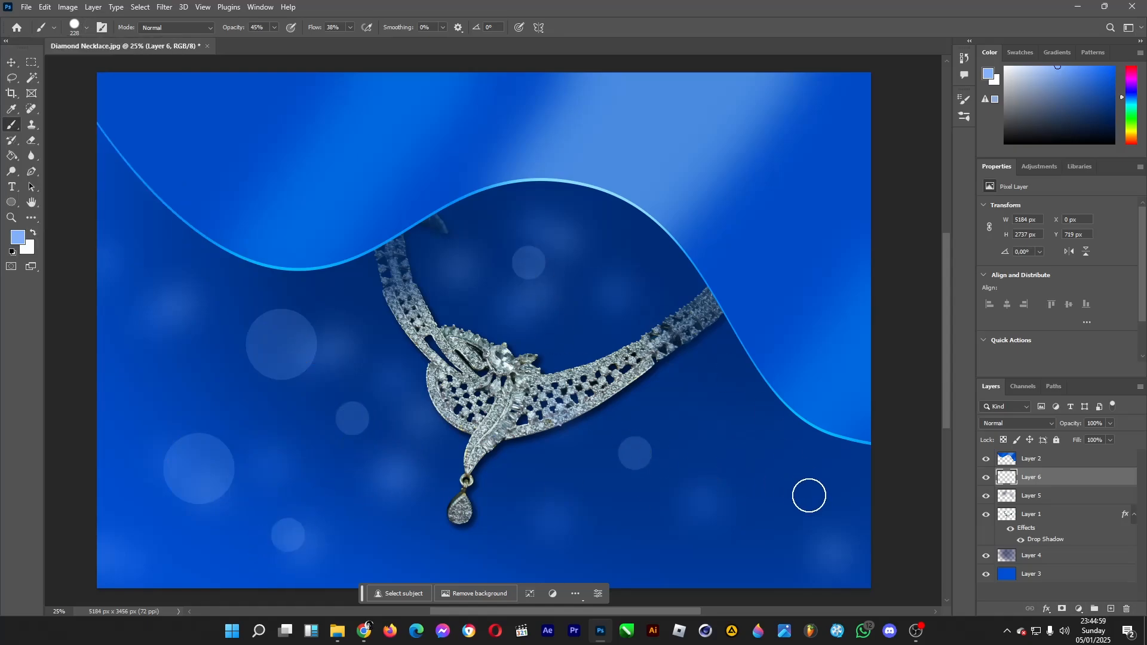
pyautogui.click(810, 495)
pyautogui.click(538, 545)
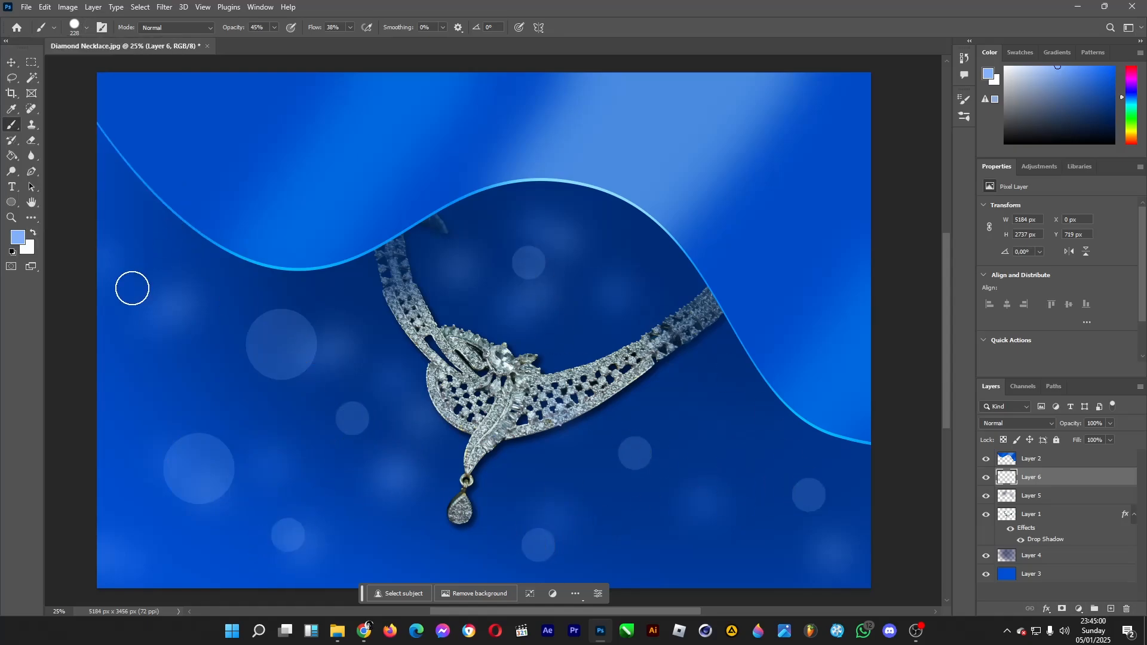
# Reapply the Lens Blur filter three times to the discs and glow spots on Layer 6
pyautogui.click(165, 7)
pyautogui.click(175, 22)
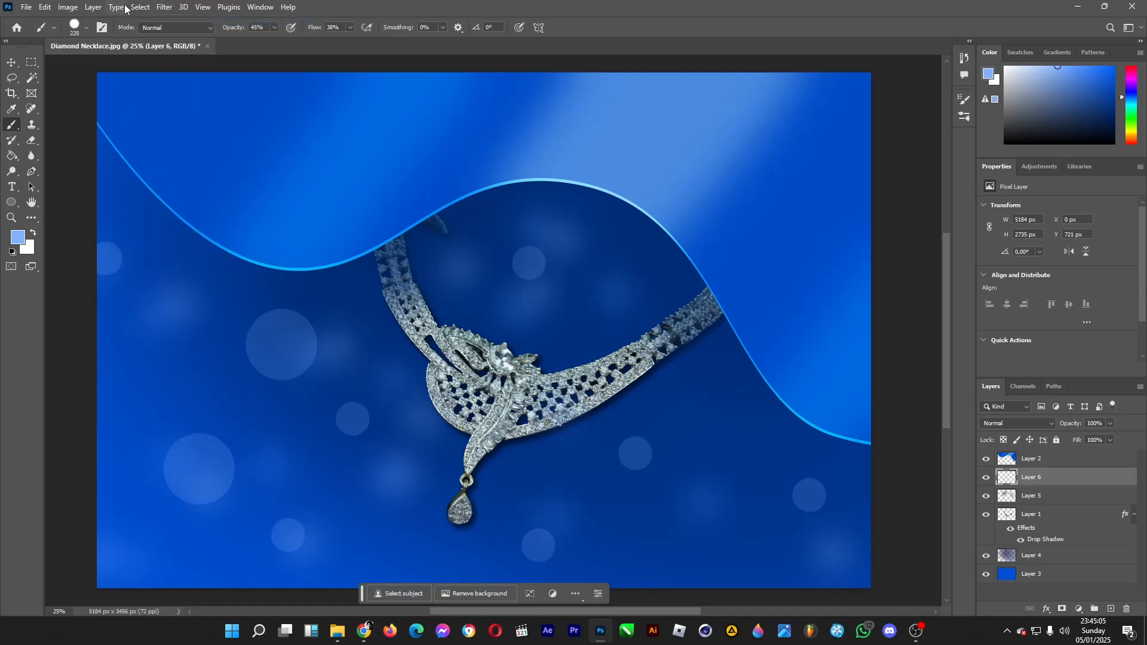
pyautogui.click(164, 7)
pyautogui.click(176, 22)
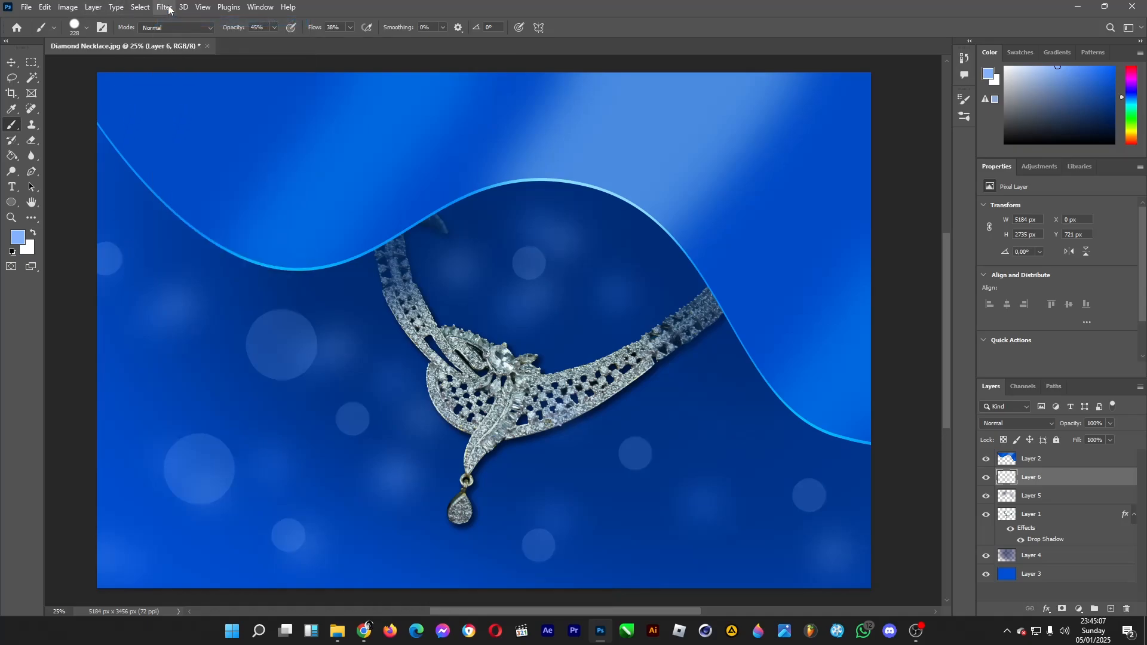
pyautogui.click(166, 7)
pyautogui.click(175, 22)
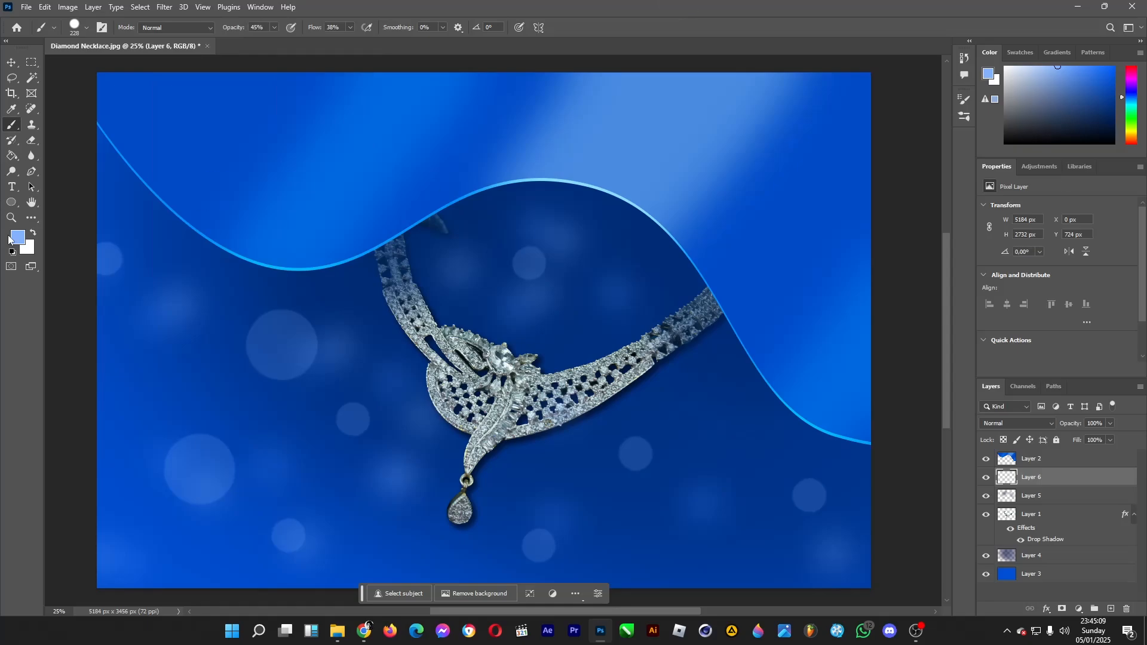
# Fade the light spots just below the wave on Layer 6 with a soft eraser of 2165 px
pyautogui.click(33, 141)
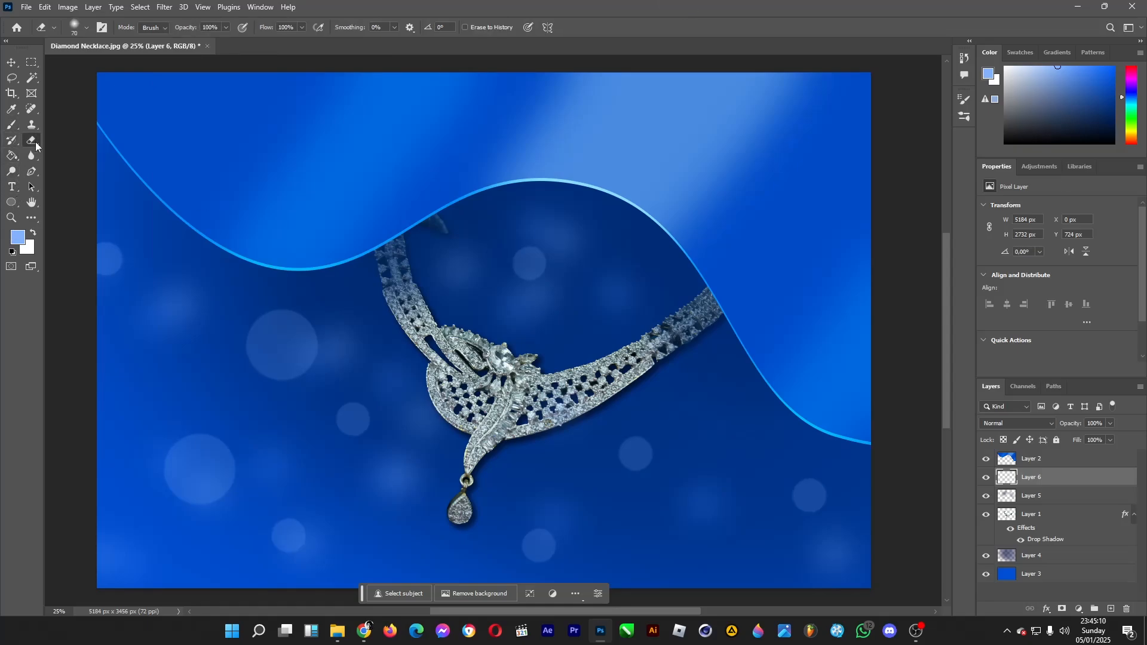
pyautogui.click(87, 28)
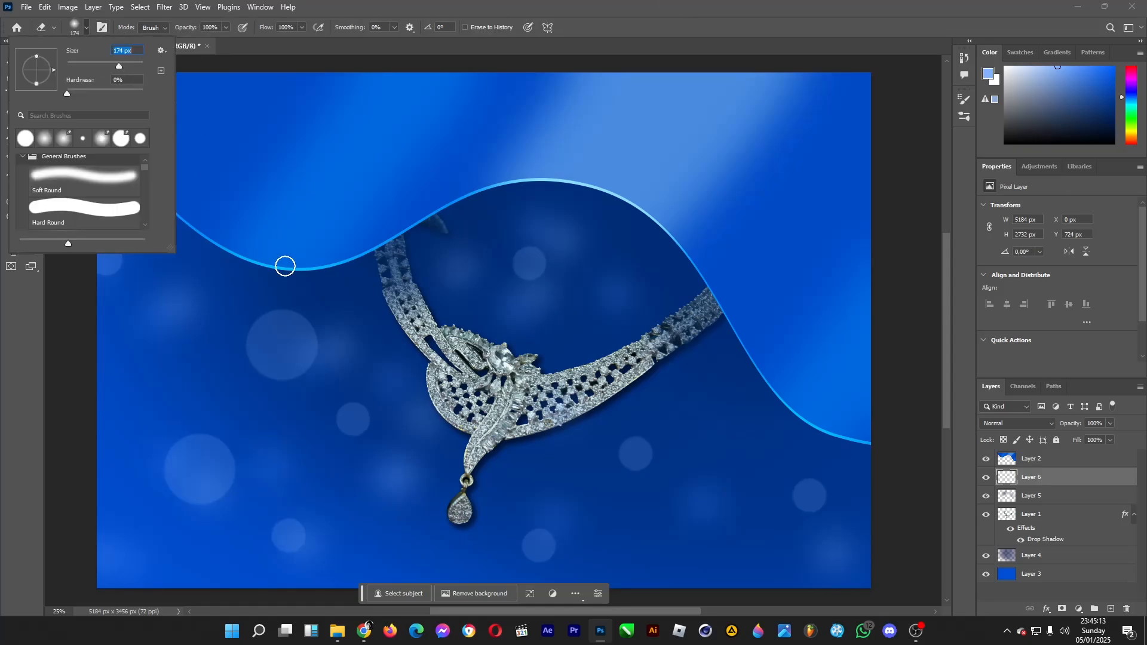
pyautogui.moveTo(134, 66); pyautogui.dragTo(140, 66)
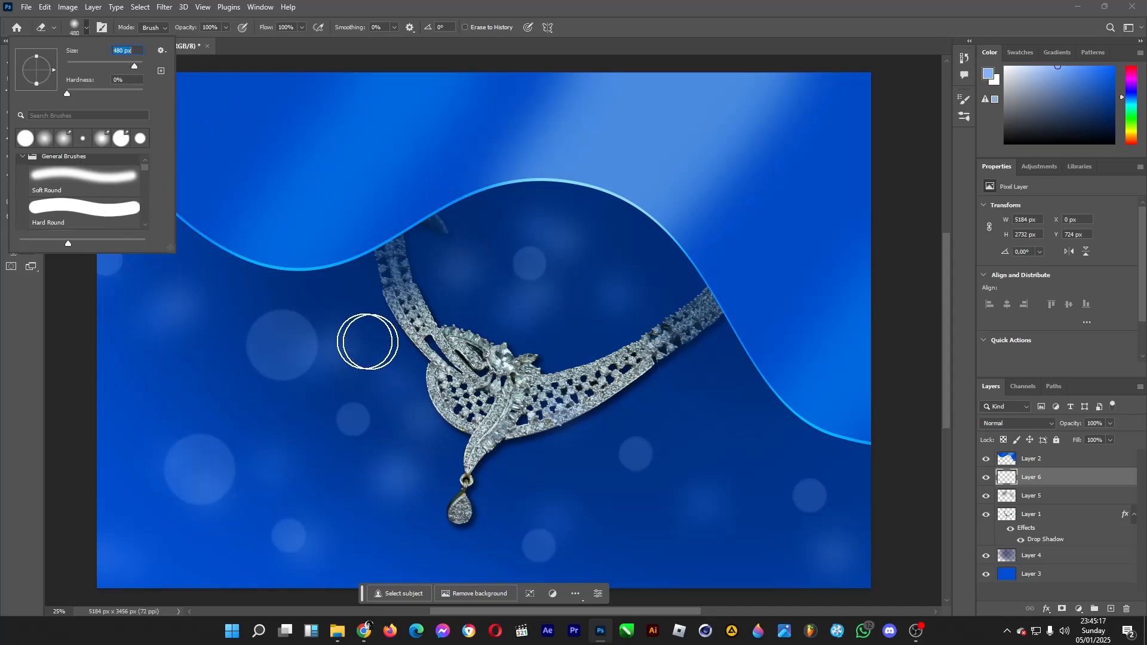
pyautogui.moveTo(135, 65); pyautogui.dragTo(138, 64)
pyautogui.moveTo(312, 228)
pyautogui.mouseDown()
pyautogui.moveTo(357, 240)
pyautogui.moveTo(175, 194)
pyautogui.moveTo(582, 176)
pyautogui.moveTo(607, 148)
pyautogui.moveTo(615, 169)
pyautogui.moveTo(389, 489)
pyautogui.moveTo(372, 254)
pyautogui.moveTo(320, 243)
pyautogui.moveTo(756, 277)
pyautogui.moveTo(673, 330)
pyautogui.moveTo(654, 316)
pyautogui.moveTo(384, 269)
pyautogui.moveTo(378, 279)
pyautogui.moveTo(621, 180)
pyautogui.moveTo(269, 141)
pyautogui.moveTo(274, 286)
pyautogui.moveTo(717, 269)
pyautogui.moveTo(807, 380)
pyautogui.moveTo(707, 337)
pyautogui.moveTo(689, 351)
pyautogui.moveTo(445, 163)
pyautogui.mouseUp()
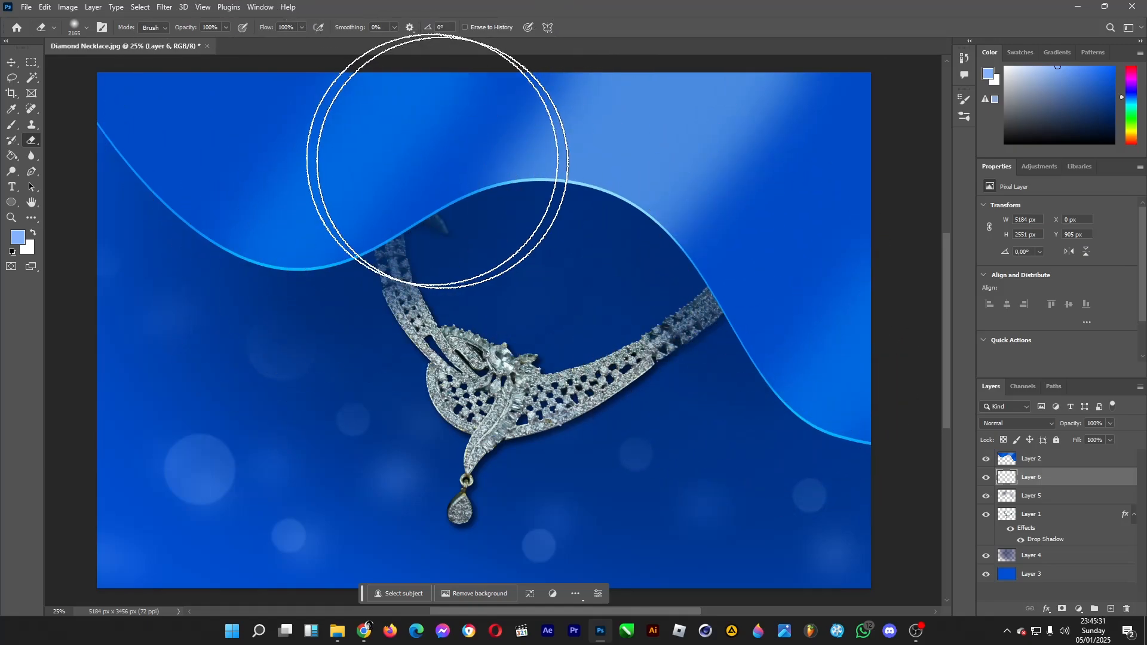